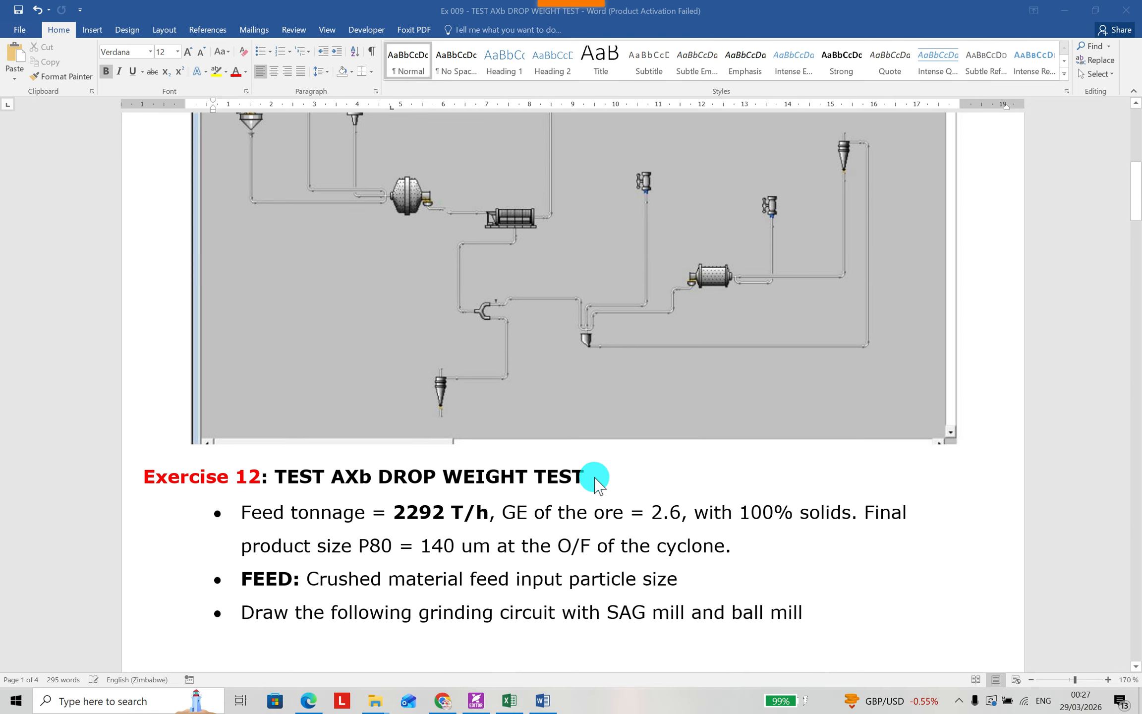
Review Exercise 12's feed tonnage, ore properties, cyclone overflow P80 target and feed PSD table in the exercise document
{"action": "scroll", "coordinate": [589, 473], "scroll_direction": "down", "scroll_amount": 8}
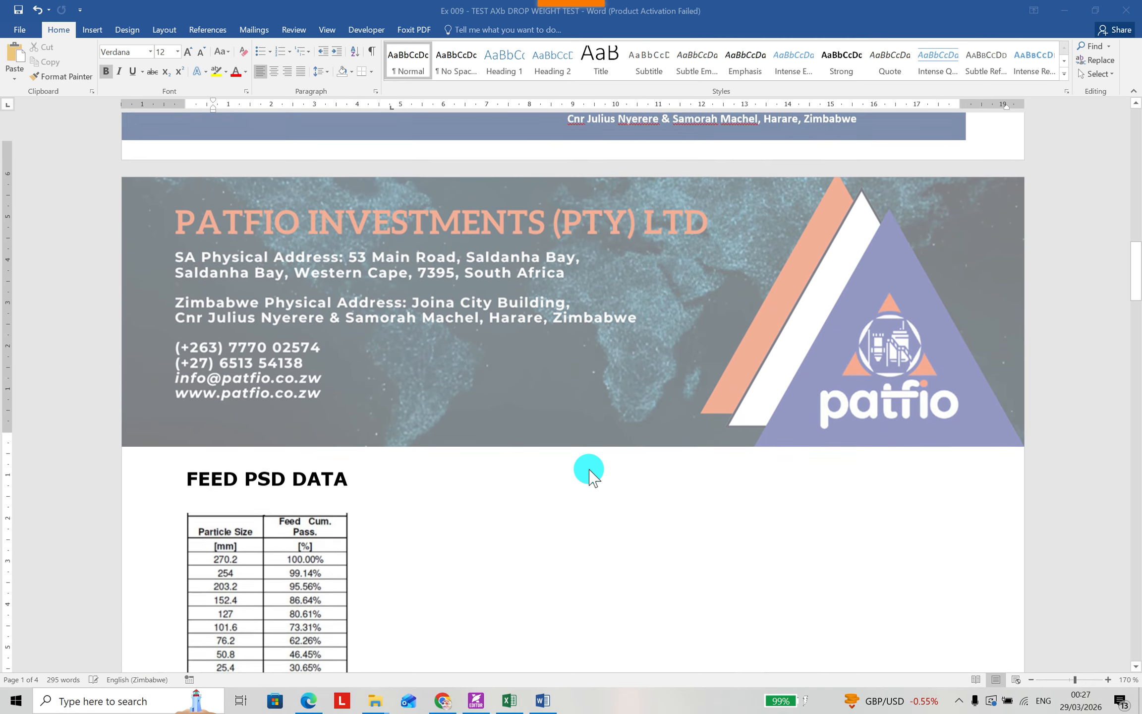
{"action": "scroll", "coordinate": [589, 473], "scroll_direction": "up", "scroll_amount": 7}
{"action": "scroll", "coordinate": [589, 474], "scroll_direction": "up", "scroll_amount": 10}
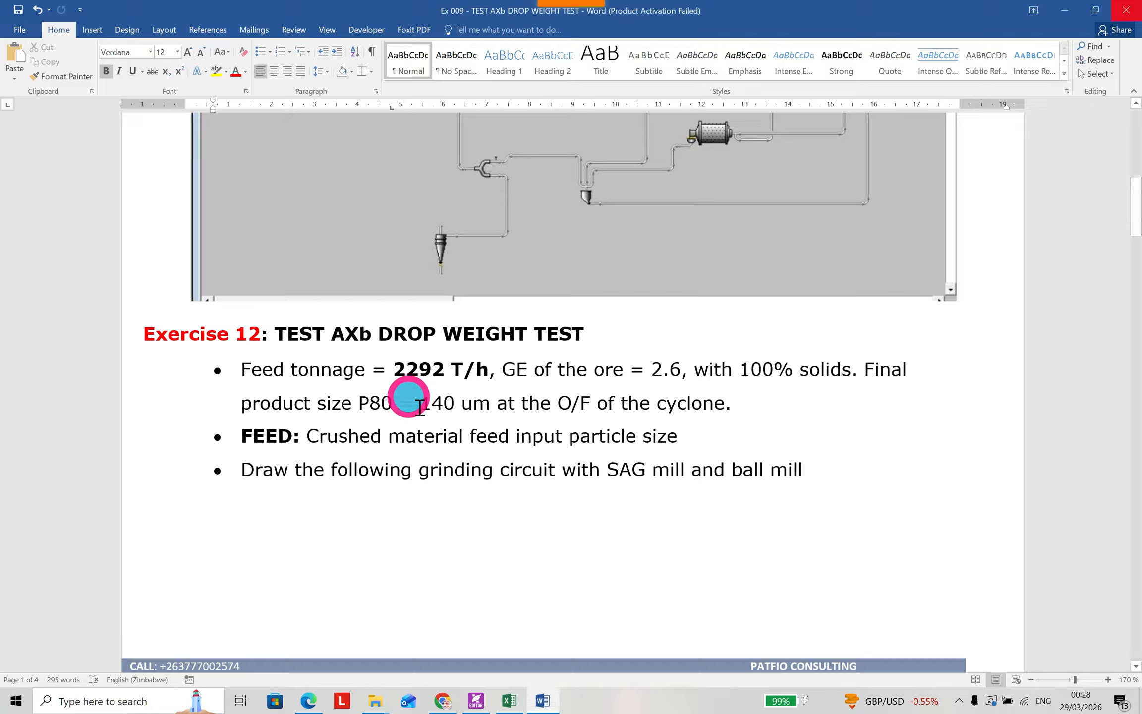
{"action": "left_click_drag", "start_coordinate": [363, 405], "coordinate": [485, 404]}
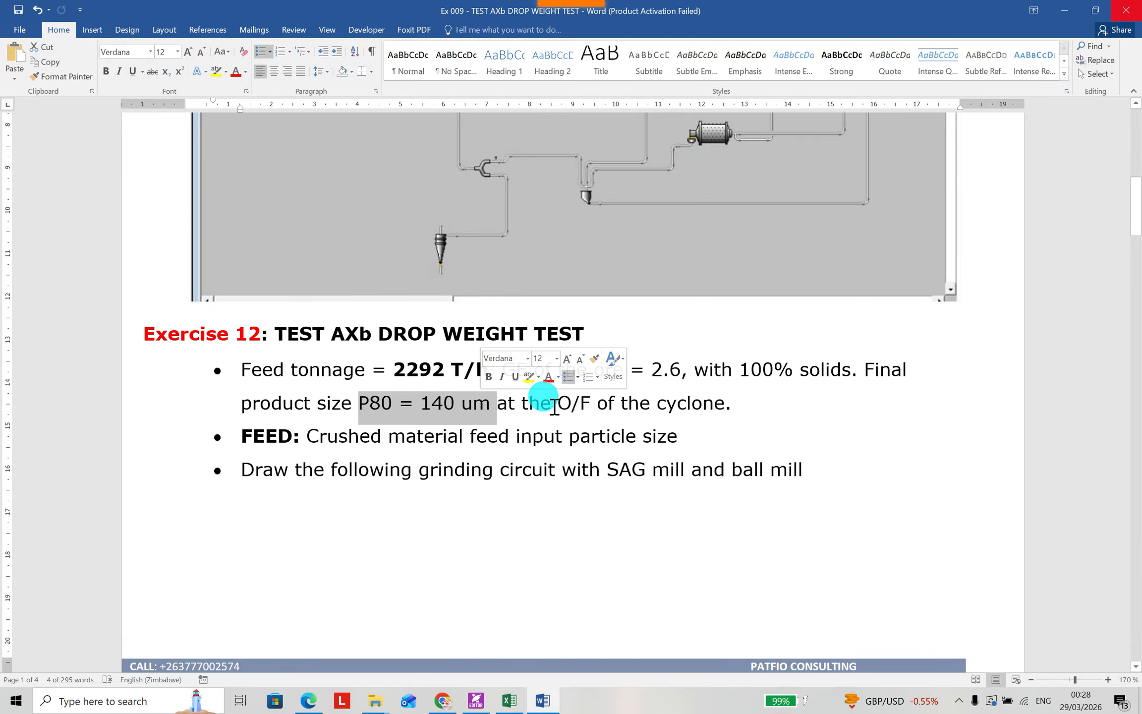
{"action": "left_click_drag", "start_coordinate": [559, 404], "coordinate": [724, 403]}
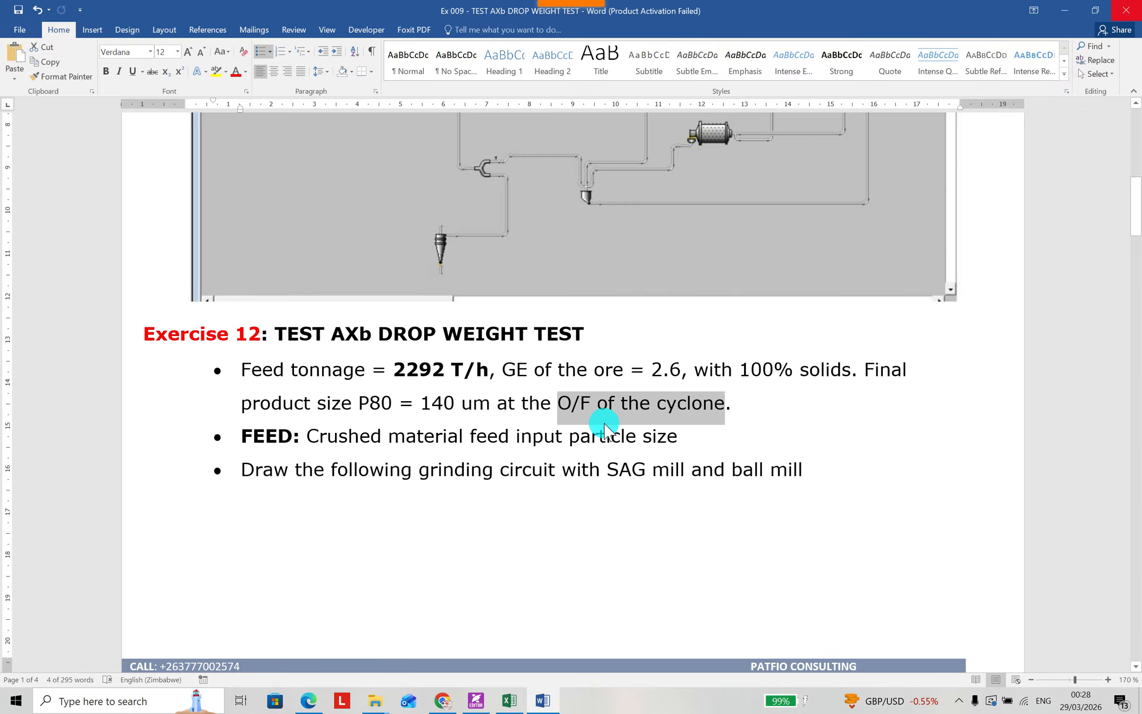
{"action": "scroll", "coordinate": [285, 452], "scroll_direction": "down", "scroll_amount": 3}
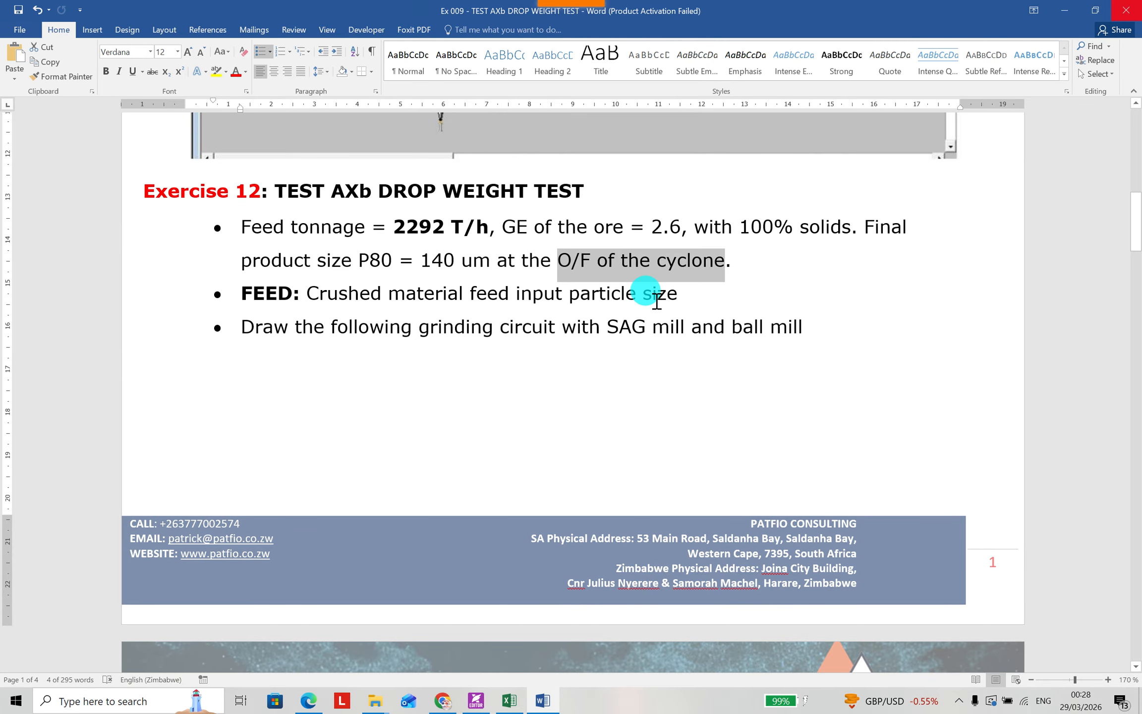
{"action": "scroll", "coordinate": [308, 438], "scroll_direction": "down", "scroll_amount": 1}
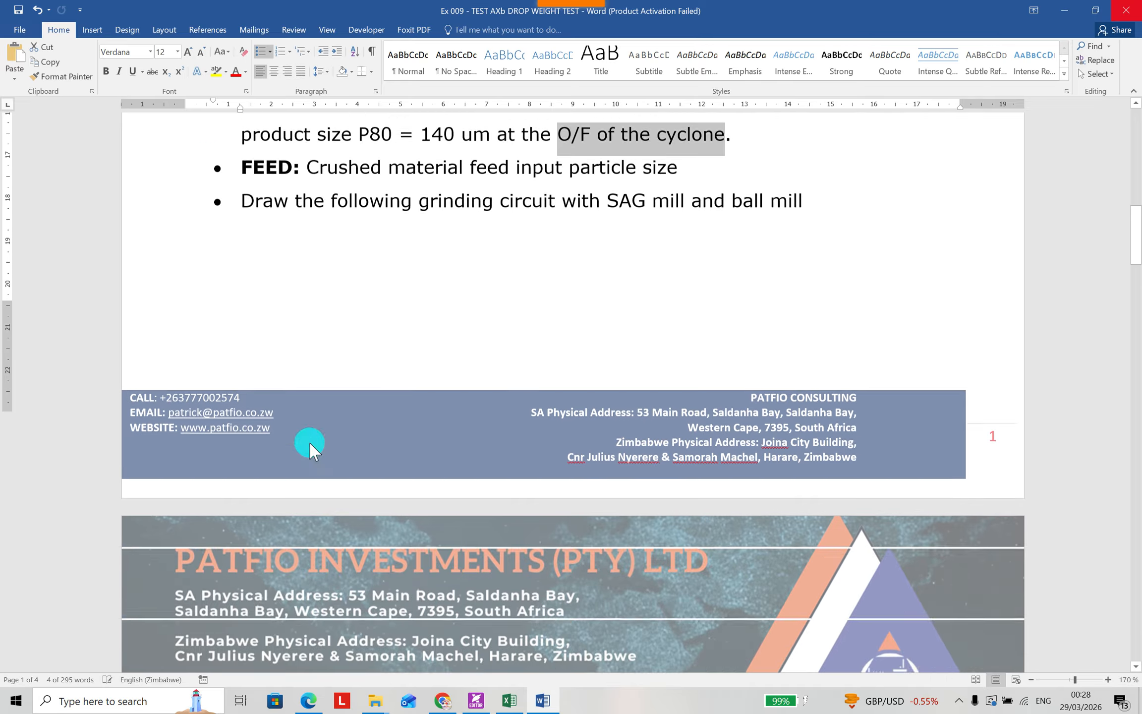
{"action": "scroll", "coordinate": [304, 436], "scroll_direction": "down", "scroll_amount": 5}
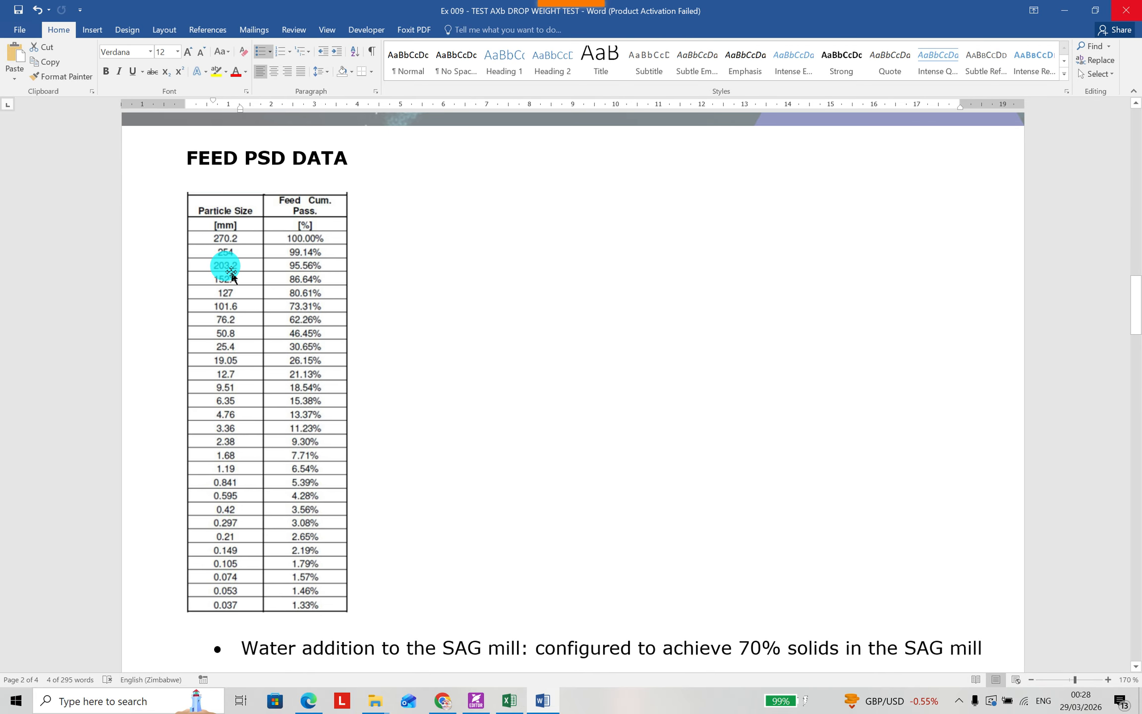
{"action": "scroll", "coordinate": [229, 268], "scroll_direction": "down", "scroll_amount": 3}
{"action": "scroll", "coordinate": [292, 296], "scroll_direction": "up", "scroll_amount": 3}
{"action": "scroll", "coordinate": [292, 296], "scroll_direction": "down", "scroll_amount": 5}
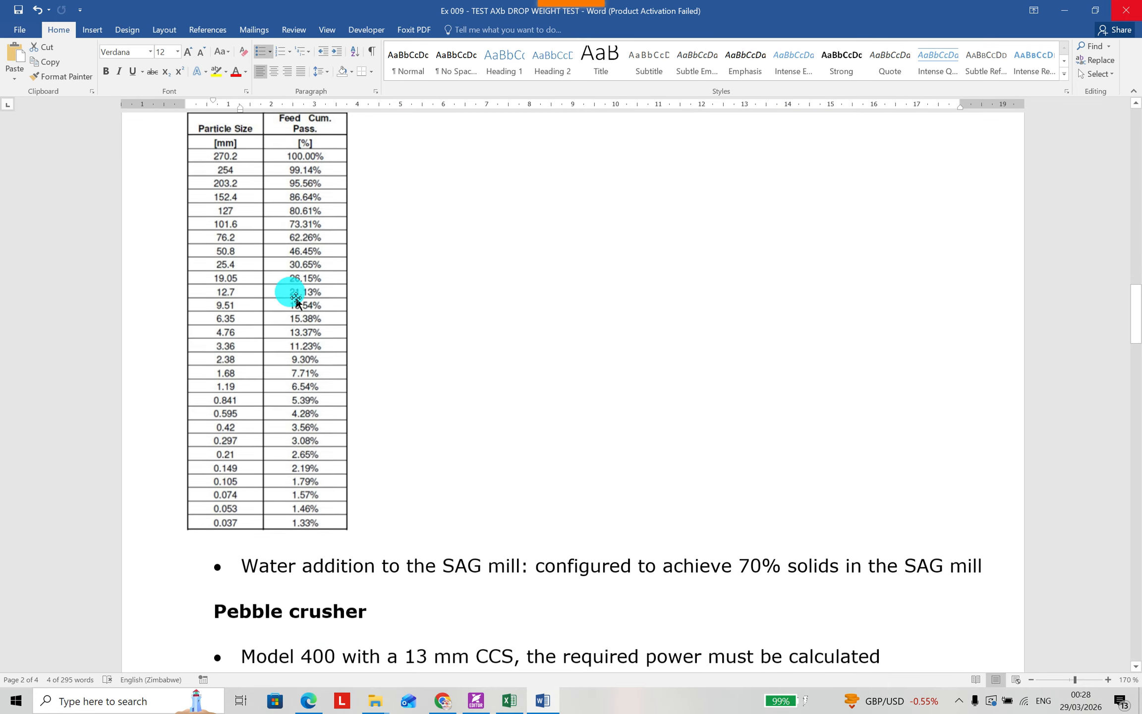
Read the exercise's requirements for SAG mill water addition, the pebble crusher and the SAG mill model
{"action": "left_click_drag", "start_coordinate": [246, 293], "coordinate": [930, 319]}
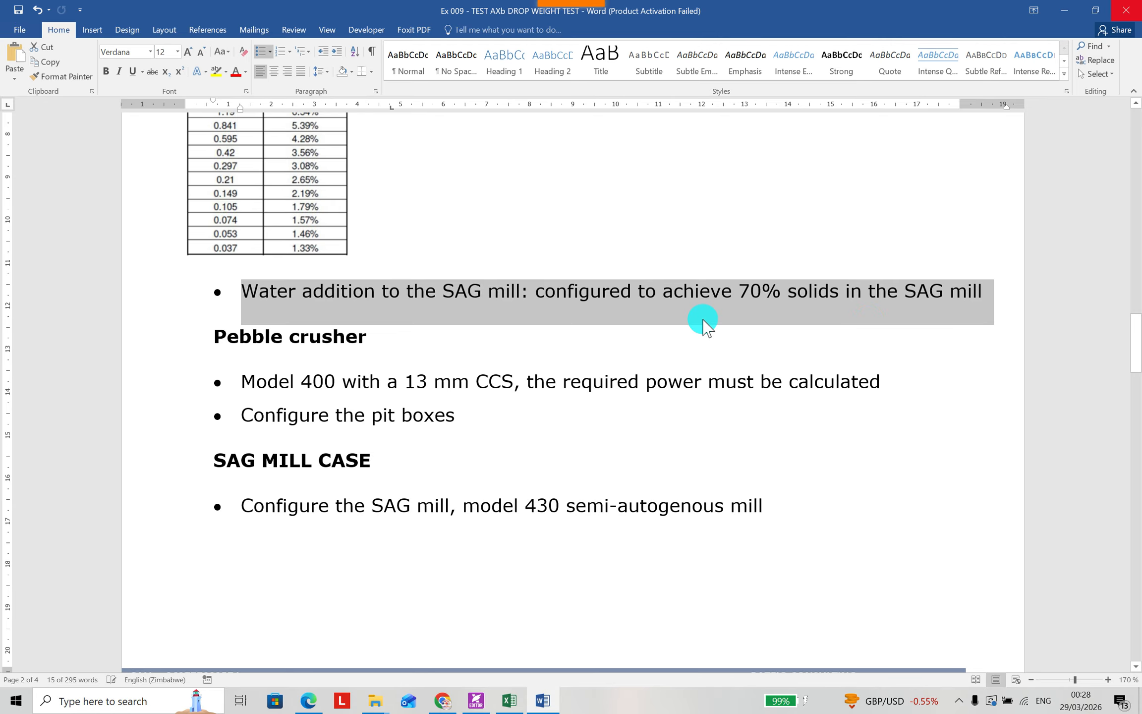
{"action": "scroll", "coordinate": [524, 311], "scroll_direction": "up", "scroll_amount": 15}
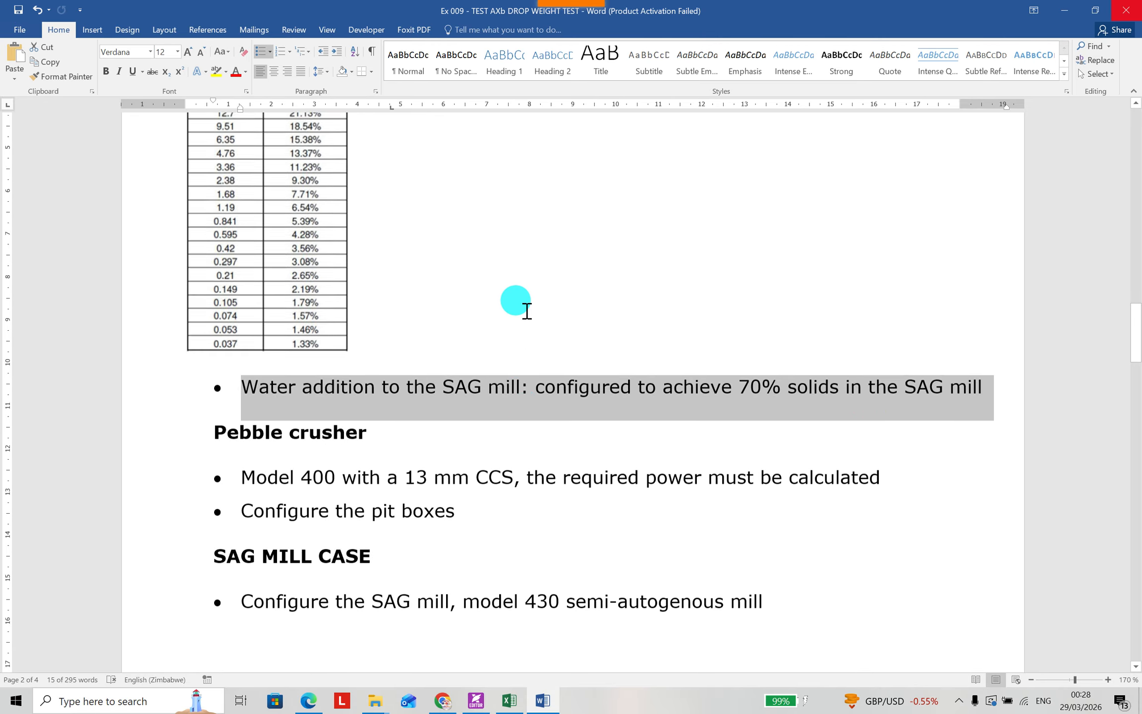
{"action": "scroll", "coordinate": [525, 311], "scroll_direction": "down", "scroll_amount": 2}
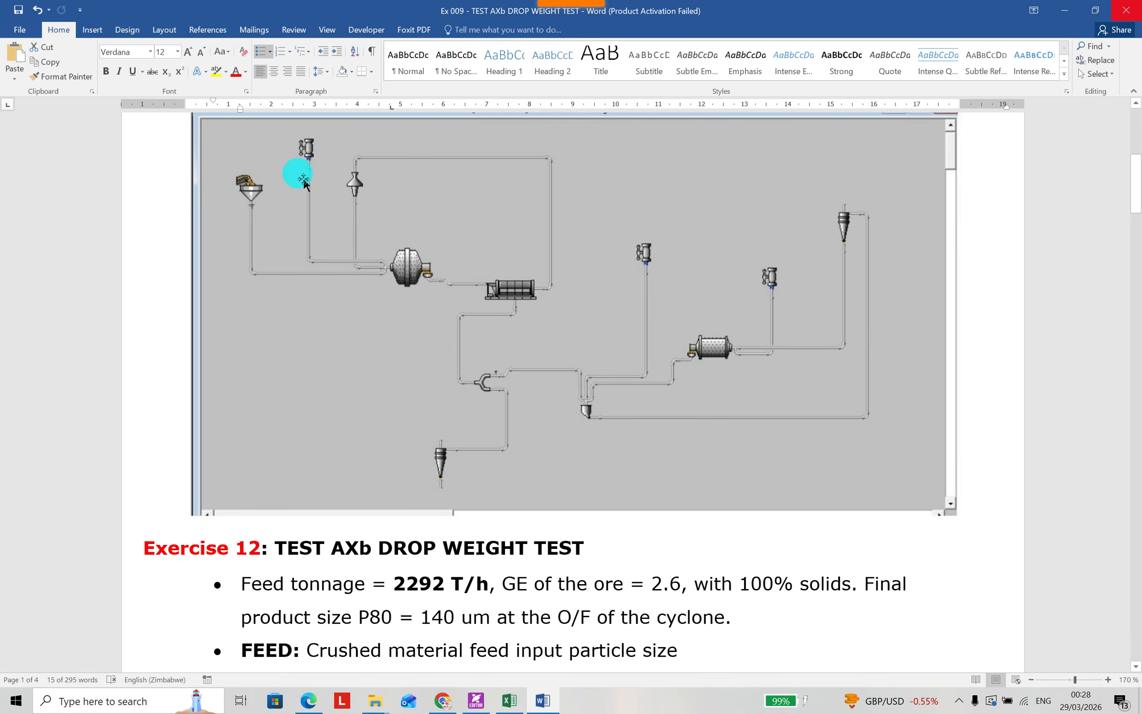
{"action": "scroll", "coordinate": [497, 408], "scroll_direction": "down", "scroll_amount": 12}
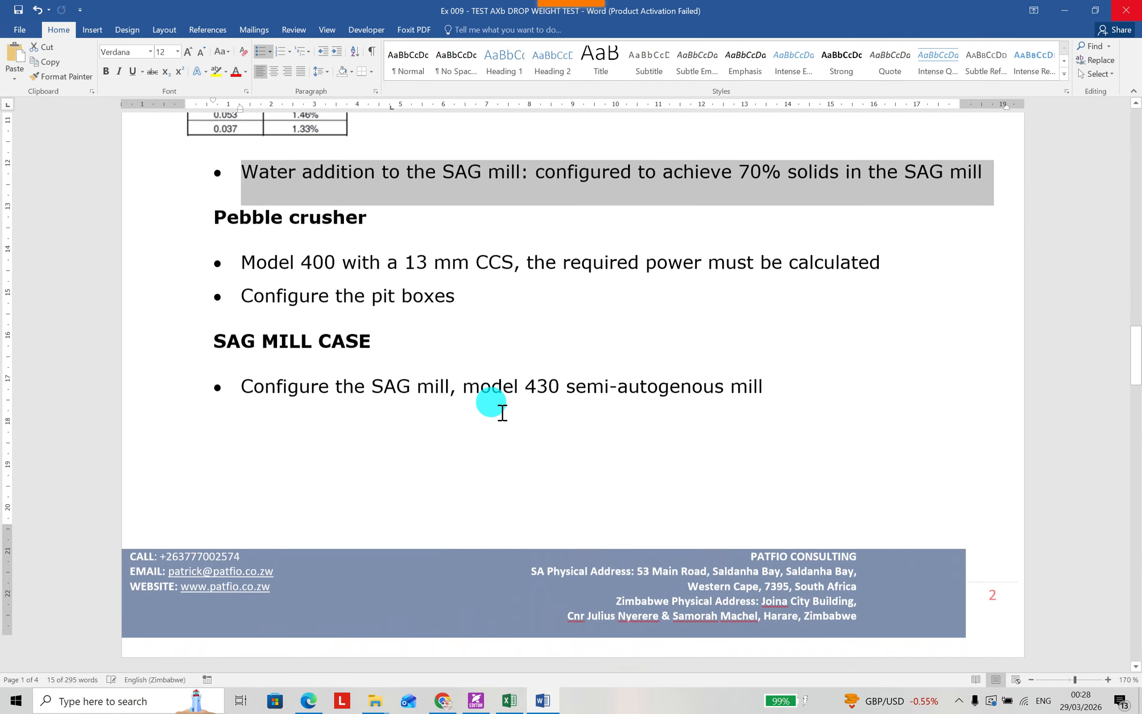
{"action": "scroll", "coordinate": [502, 412], "scroll_direction": "up", "scroll_amount": 1}
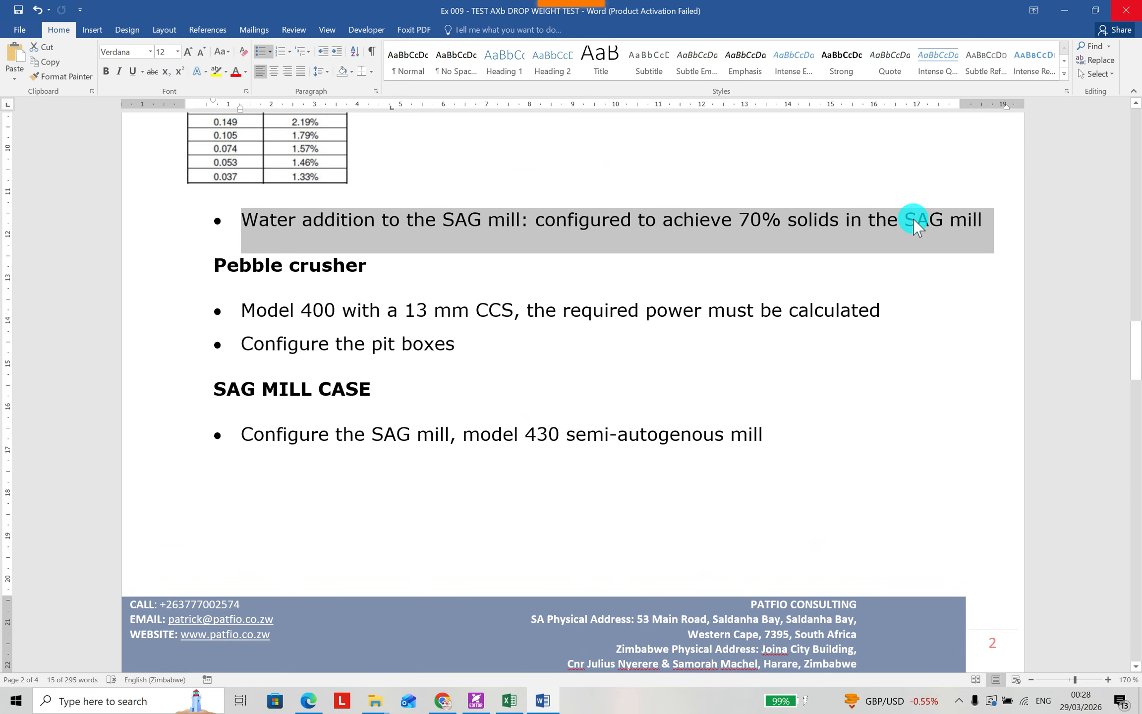
{"action": "left_click_drag", "start_coordinate": [242, 310], "coordinate": [896, 320]}
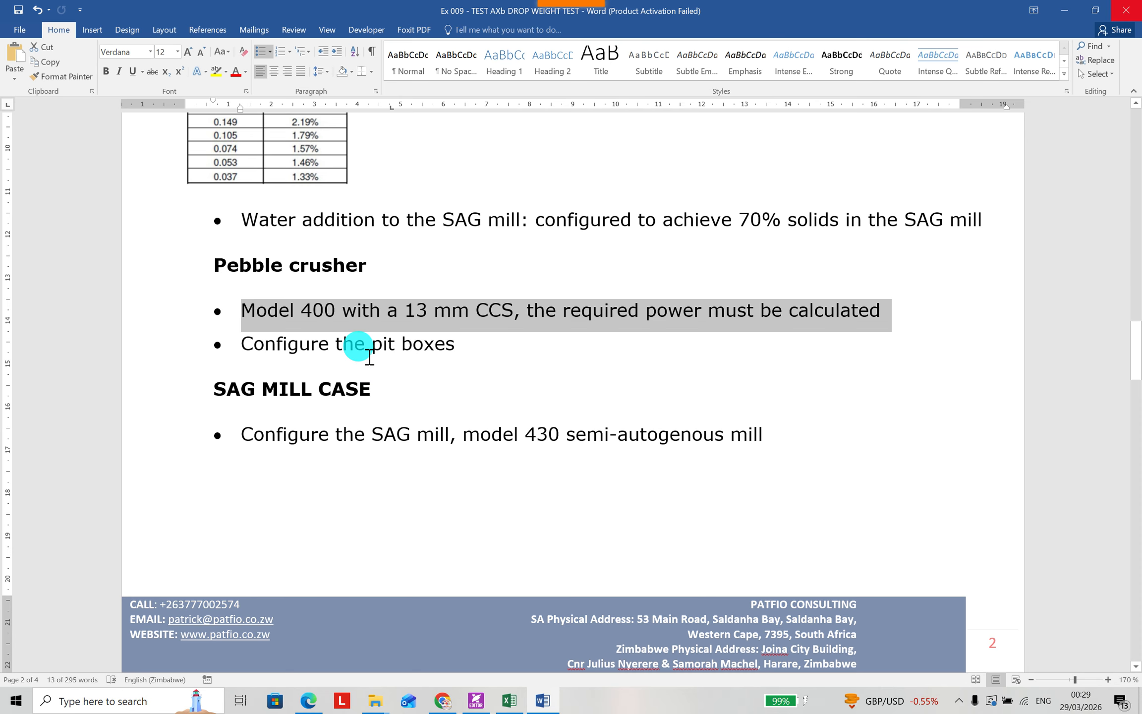
{"action": "scroll", "coordinate": [326, 369], "scroll_direction": "down", "scroll_amount": 5}
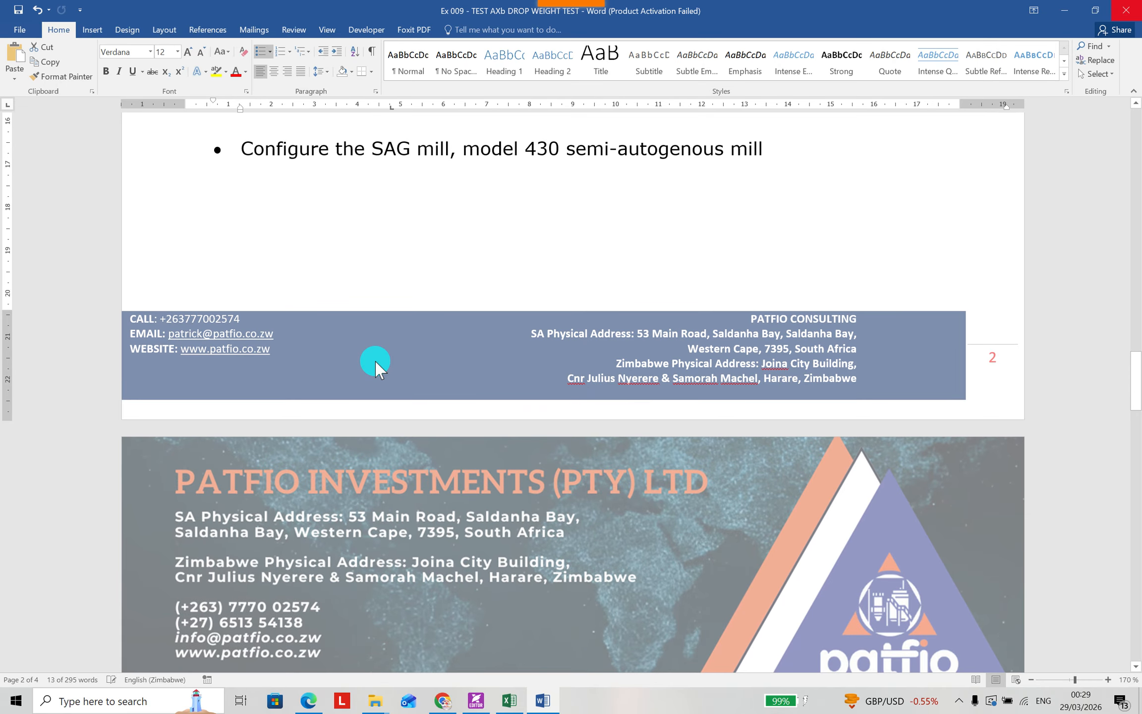
{"action": "scroll", "coordinate": [375, 364], "scroll_direction": "up", "scroll_amount": 3}
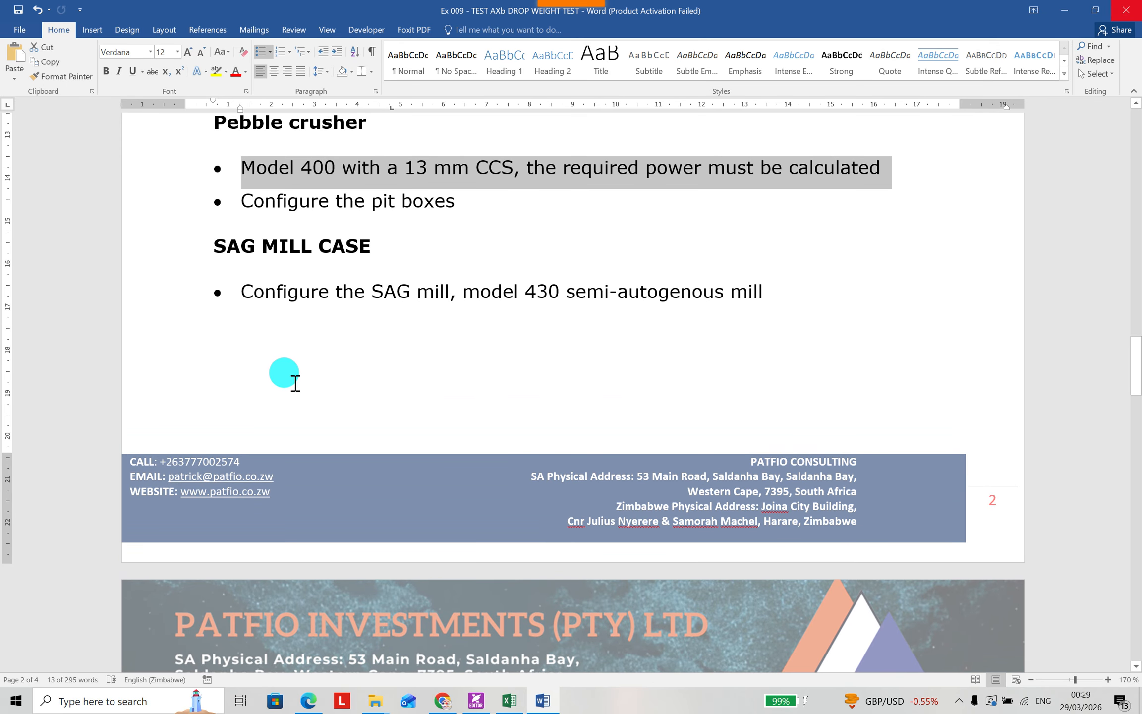
{"action": "scroll", "coordinate": [359, 466], "scroll_direction": "down", "scroll_amount": 5}
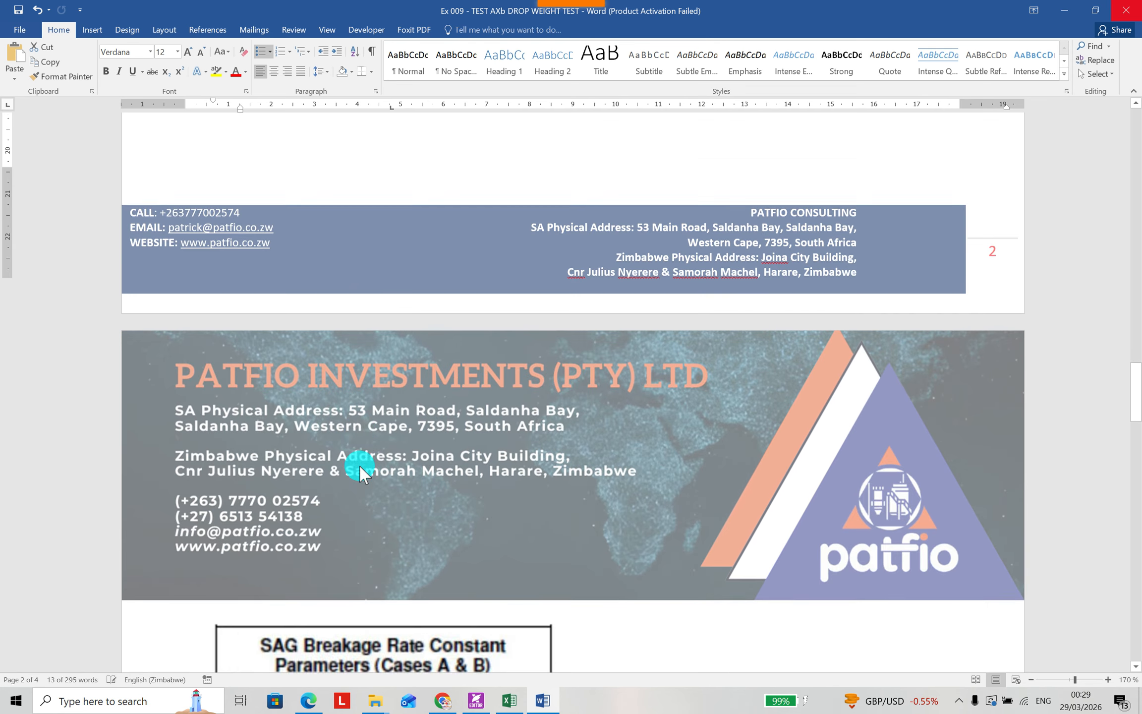
Examine the SAG breakage rate constants, drop-weight test results, and trommel, ball mill, splitter and hydrocyclone specifications
{"action": "scroll", "coordinate": [360, 466], "scroll_direction": "down", "scroll_amount": 8}
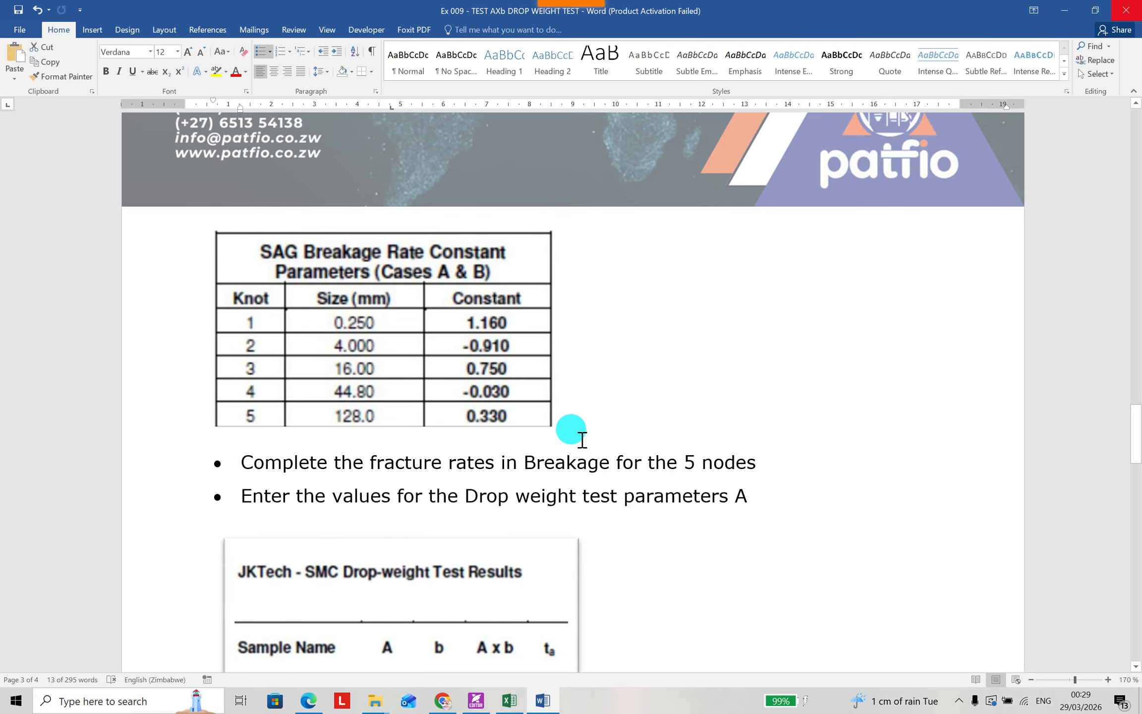
{"action": "scroll", "coordinate": [495, 461], "scroll_direction": "down", "scroll_amount": 3}
{"action": "scroll", "coordinate": [724, 525], "scroll_direction": "down", "scroll_amount": 3}
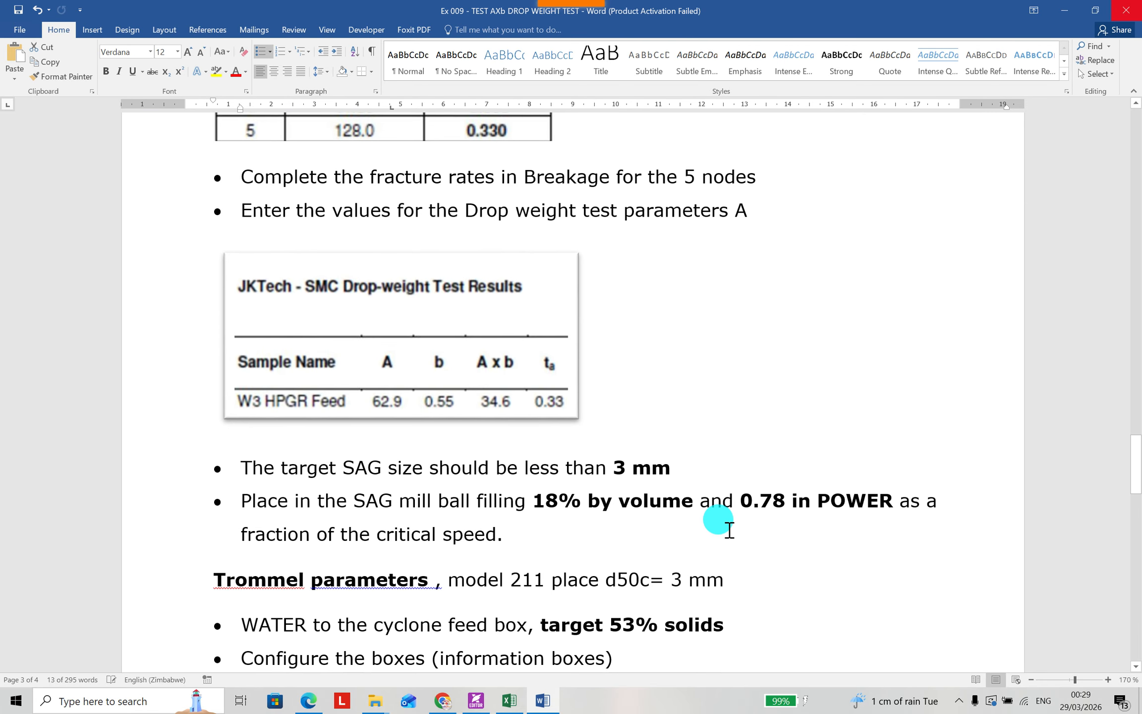
{"action": "scroll", "coordinate": [339, 446], "scroll_direction": "down", "scroll_amount": 2}
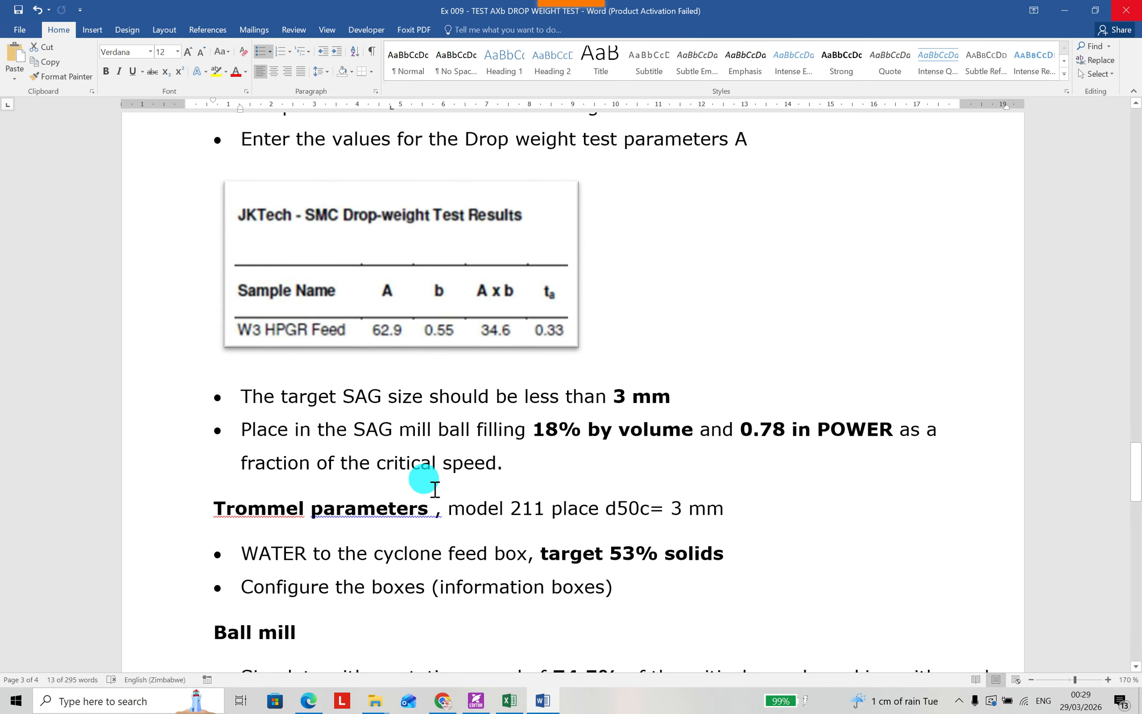
{"action": "scroll", "coordinate": [431, 491], "scroll_direction": "down", "scroll_amount": 9}
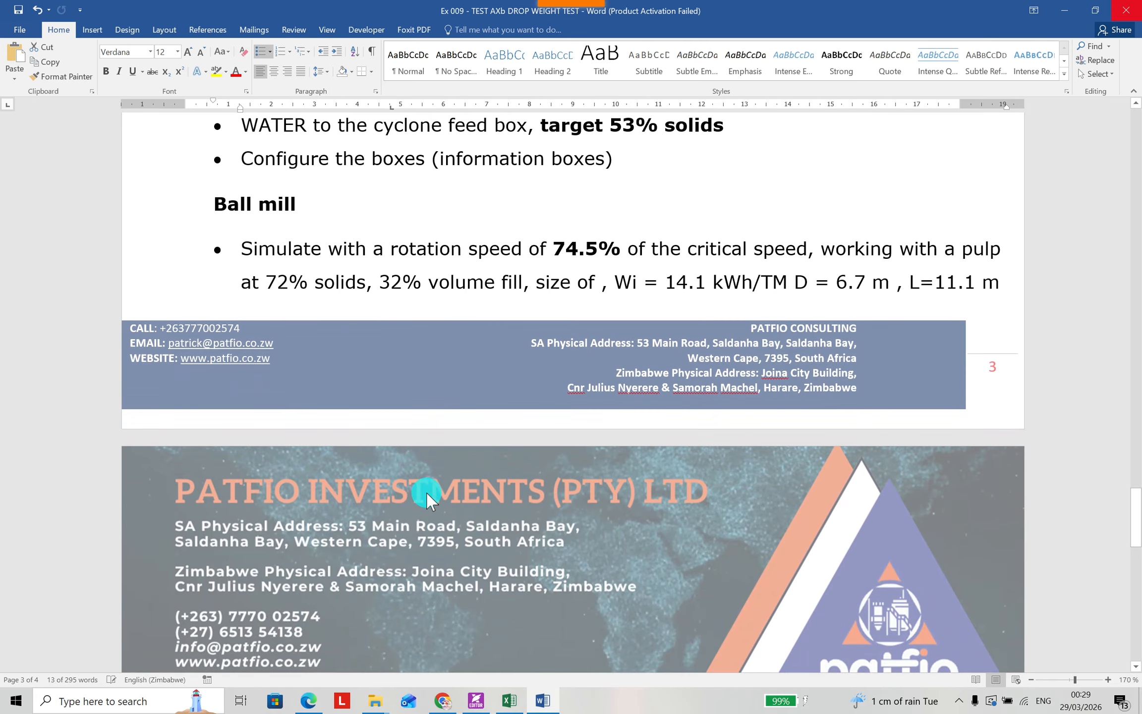
{"action": "scroll", "coordinate": [426, 493], "scroll_direction": "down", "scroll_amount": 14}
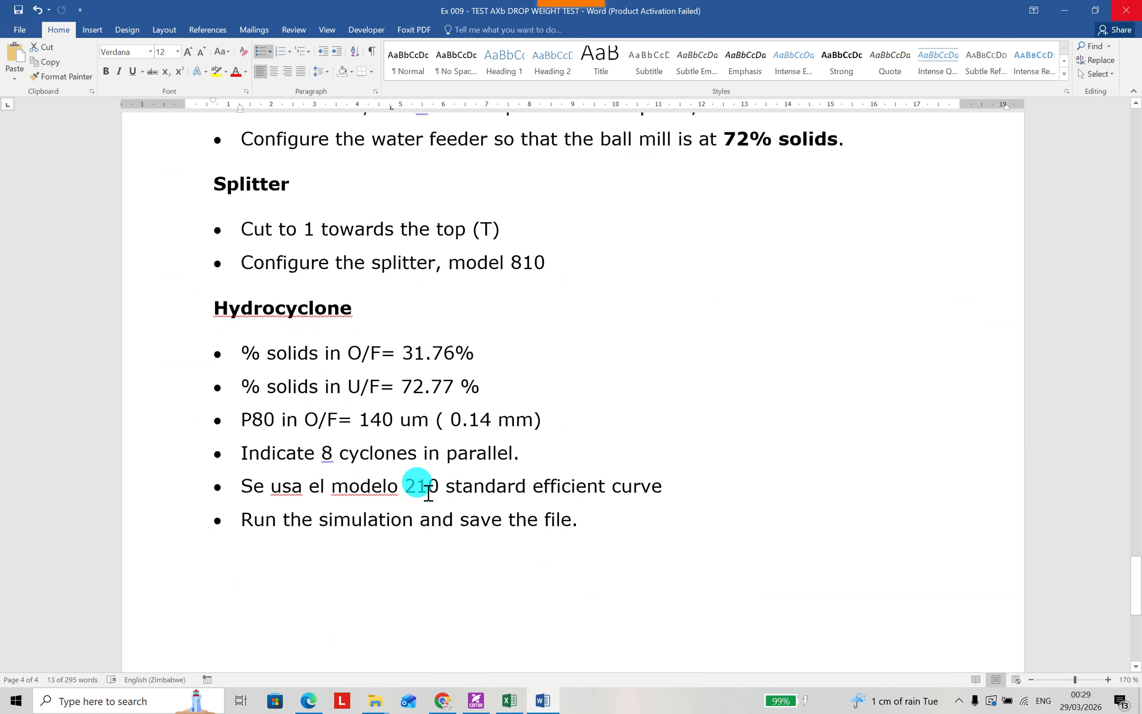
{"action": "scroll", "coordinate": [428, 493], "scroll_direction": "up", "scroll_amount": 1}
{"action": "scroll", "coordinate": [427, 493], "scroll_direction": "down", "scroll_amount": 8}
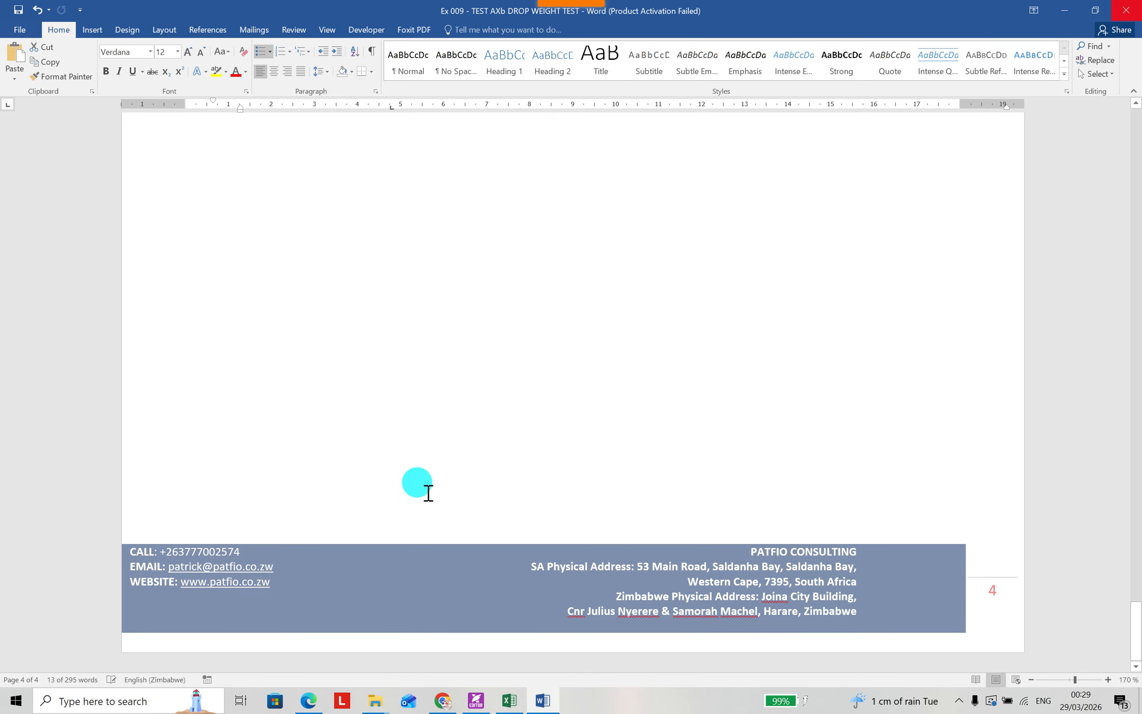
Examine the SABC grinding circuit diagram above the Exercise 12 heading to see its equipment and stream connections
{"action": "scroll", "coordinate": [428, 493], "scroll_direction": "up", "scroll_amount": 20}
{"action": "scroll", "coordinate": [426, 496], "scroll_direction": "up", "scroll_amount": 20}
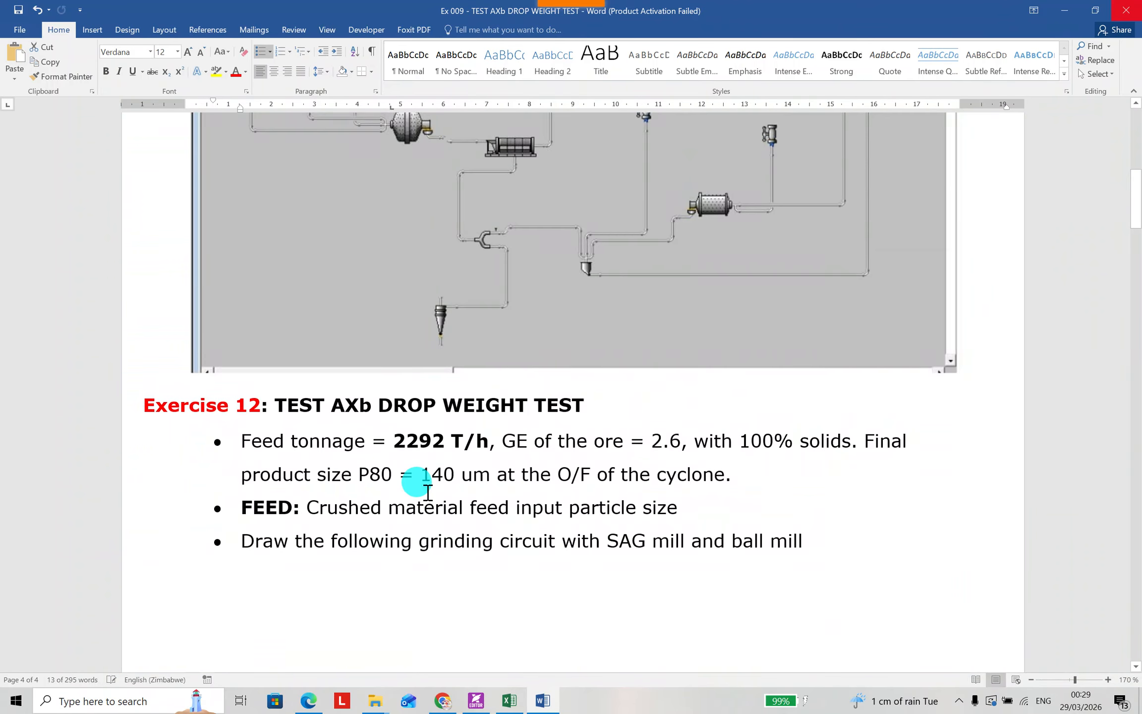
{"action": "scroll", "coordinate": [426, 488], "scroll_direction": "up", "scroll_amount": 8}
{"action": "scroll", "coordinate": [423, 484], "scroll_direction": "down", "scroll_amount": 5}
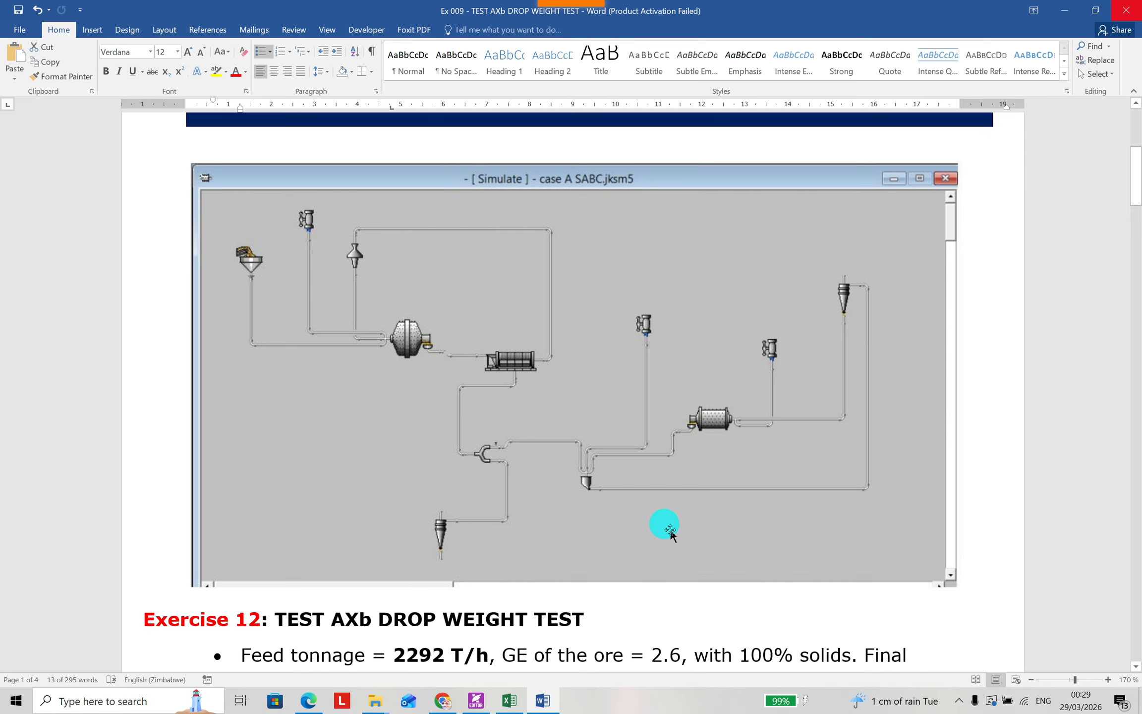
{"action": "scroll", "coordinate": [670, 532], "scroll_direction": "down", "scroll_amount": 5}
{"action": "scroll", "coordinate": [263, 466], "scroll_direction": "up", "scroll_amount": 5}
{"action": "scroll", "coordinate": [436, 525], "scroll_direction": "down", "scroll_amount": 3}
{"action": "scroll", "coordinate": [436, 533], "scroll_direction": "up", "scroll_amount": 3}
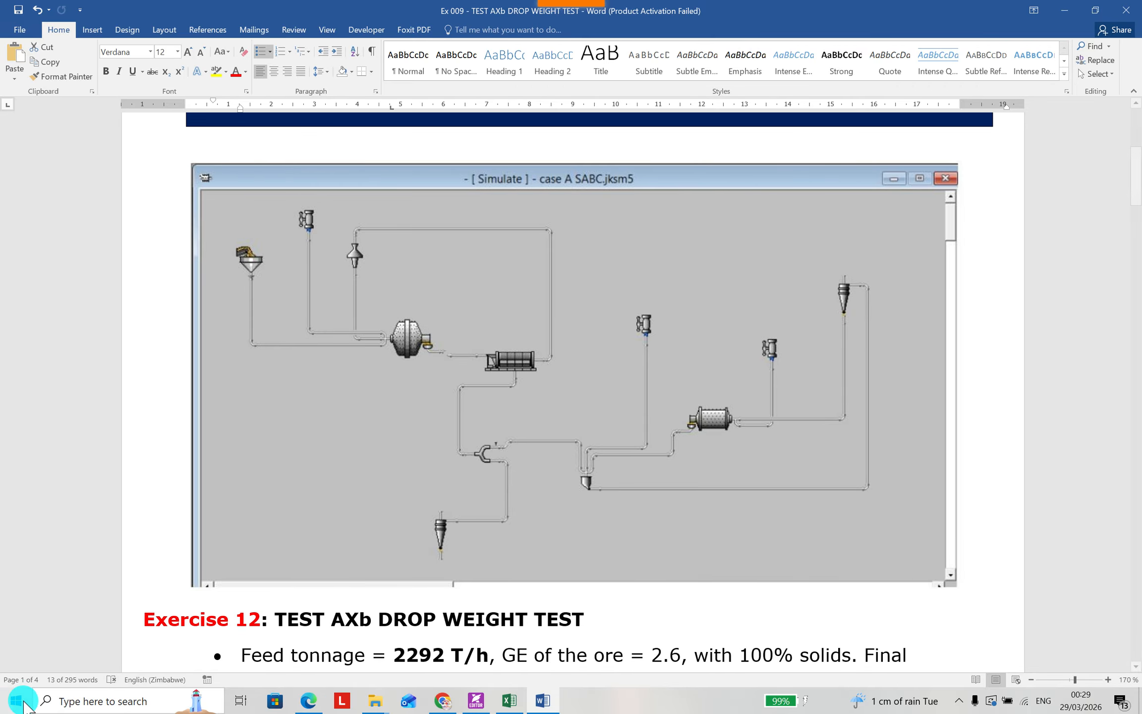
Launch JKSimMet v6.3.1 and maximize its window
{"action": "left_click", "coordinate": [25, 702]}
{"action": "type", "text": "jk"}
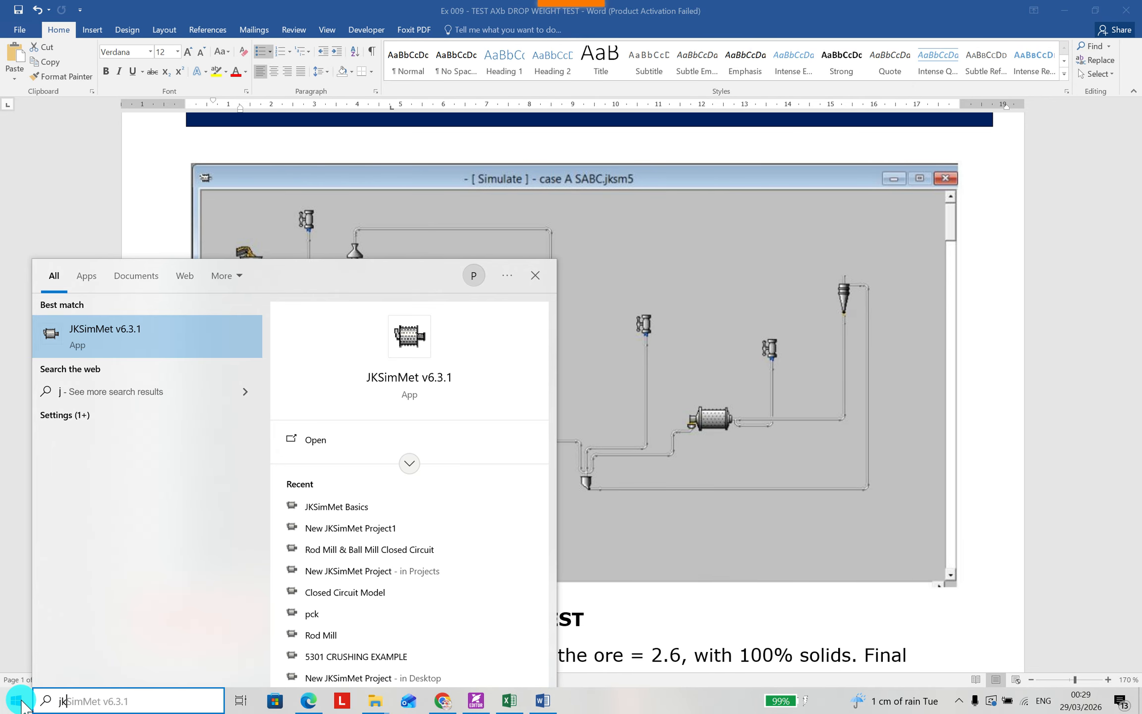
{"action": "left_click", "coordinate": [132, 337]}
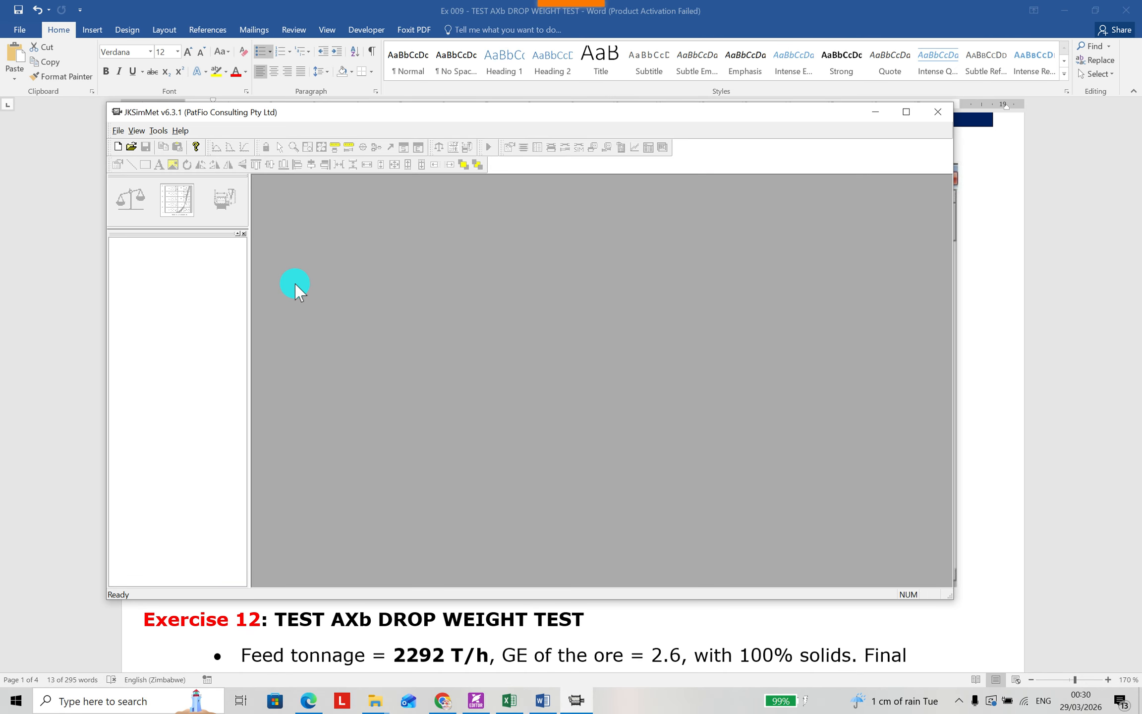
{"action": "left_click", "coordinate": [907, 112]}
Open the recent JKSimMet Basics project and select the SABC WITH TEST AXb DROP WEIGHT TEST flowsheet
{"action": "left_click", "coordinate": [10, 23]}
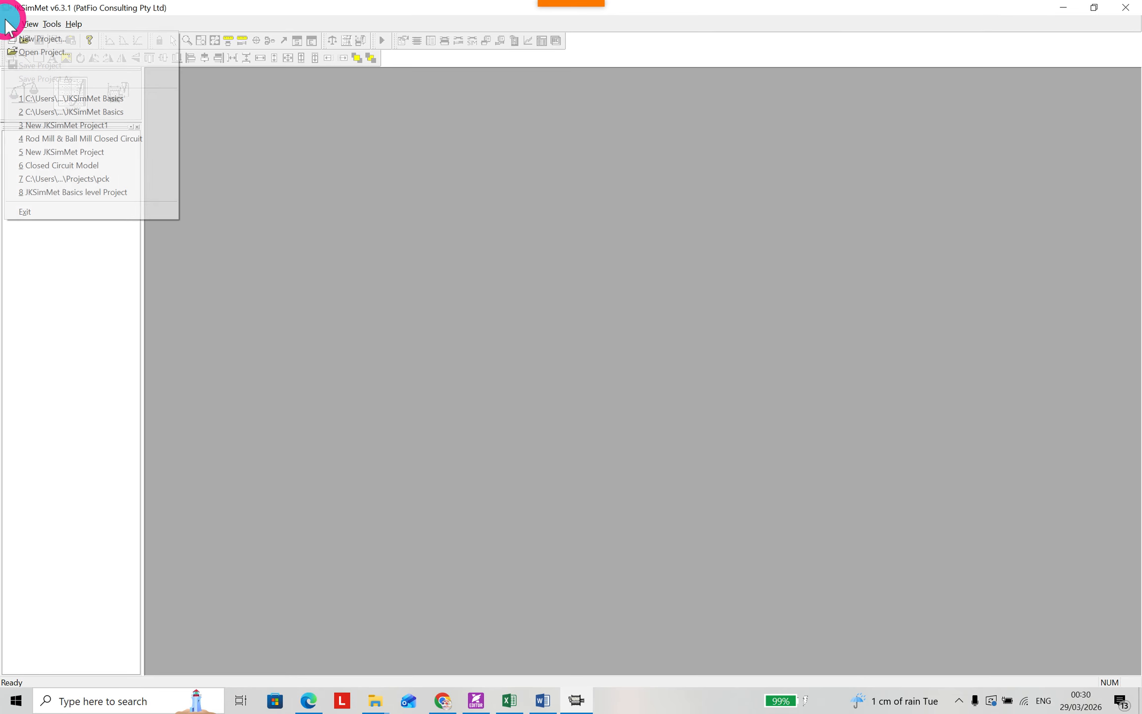
{"action": "left_click", "coordinate": [99, 111]}
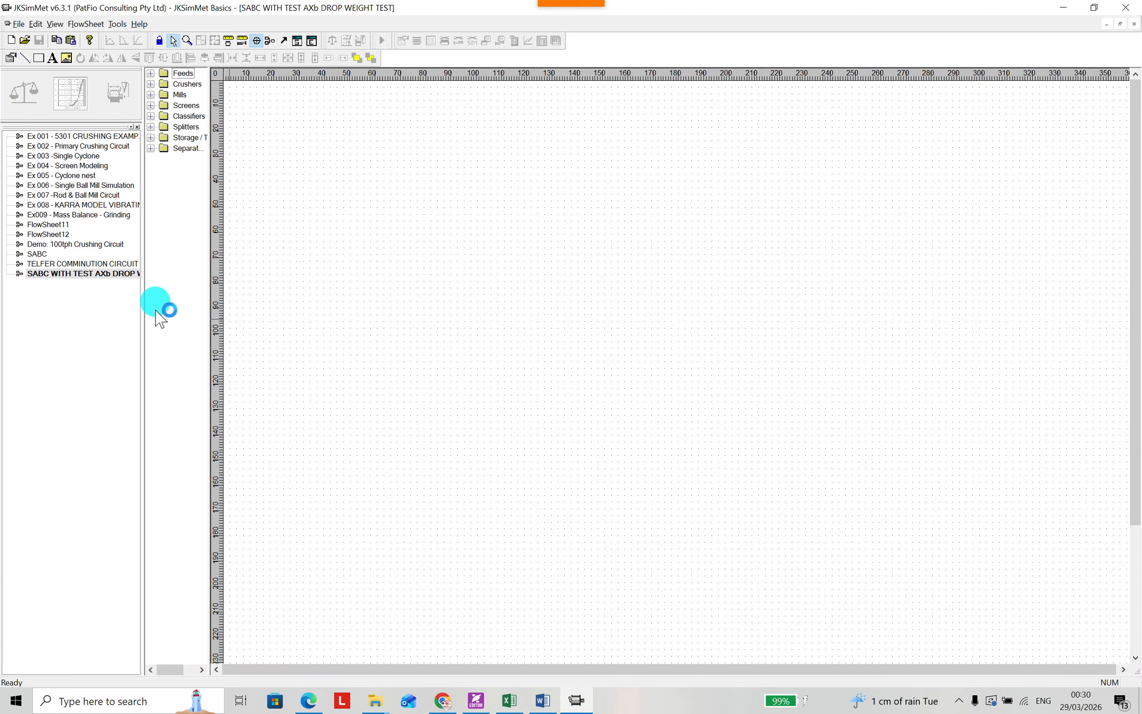
{"action": "left_click", "coordinate": [95, 273]}
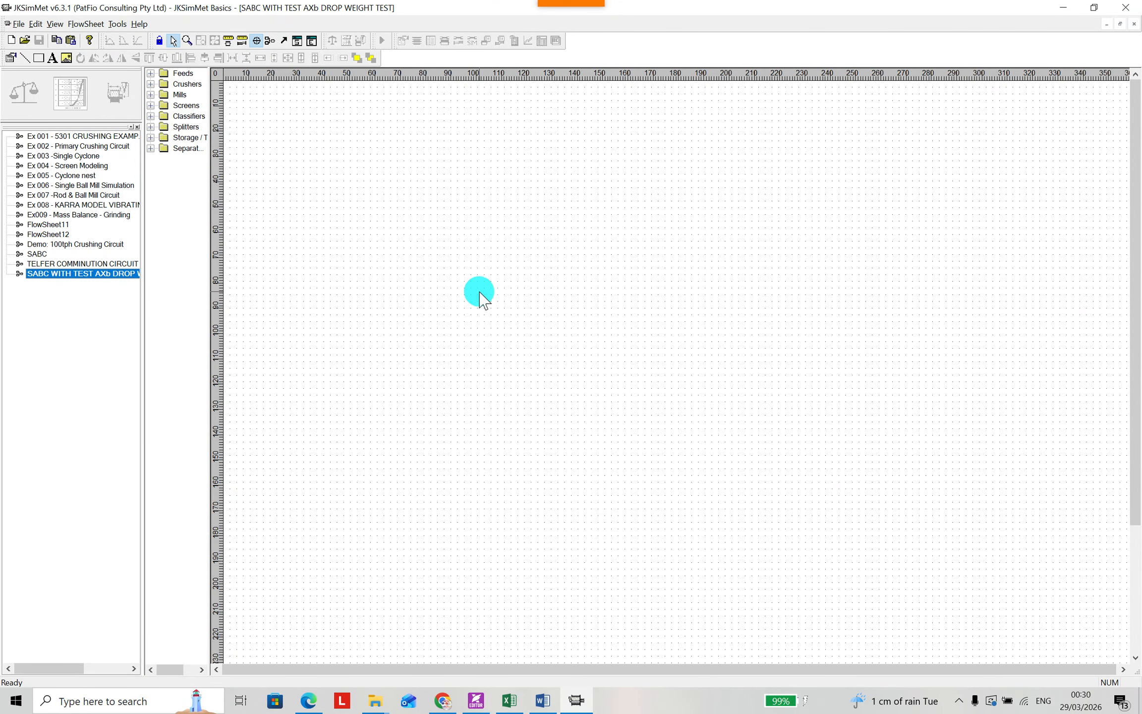
{"action": "left_click", "coordinate": [211, 185]}
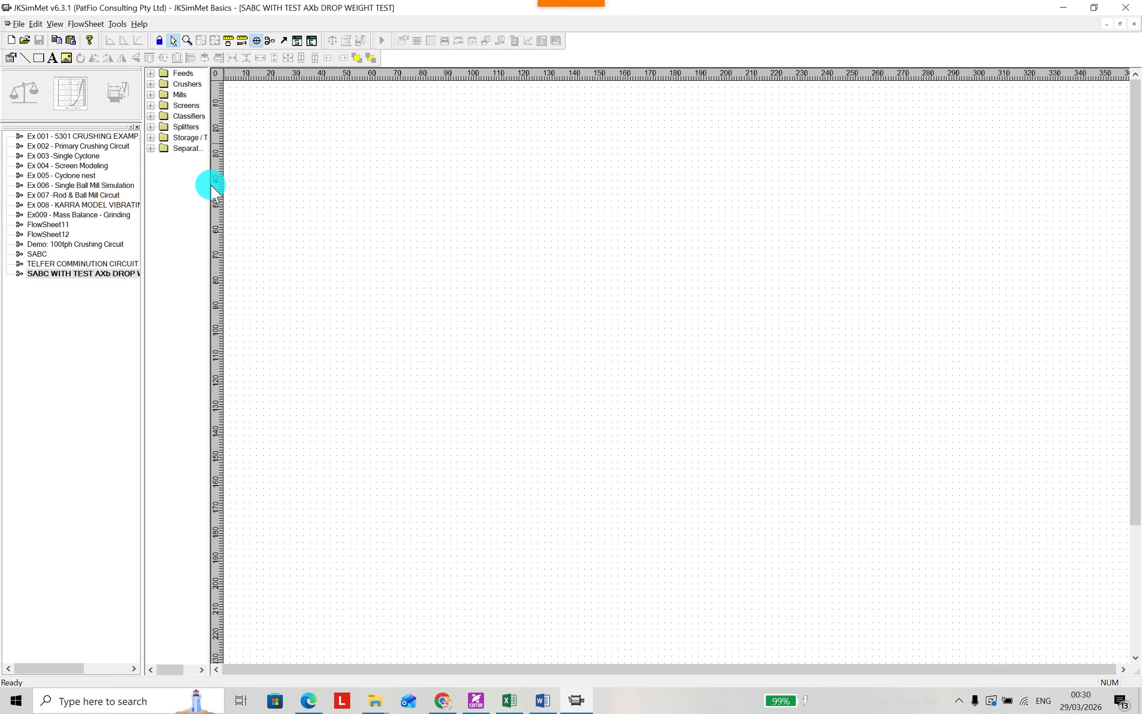
{"action": "left_click", "coordinate": [74, 274]}
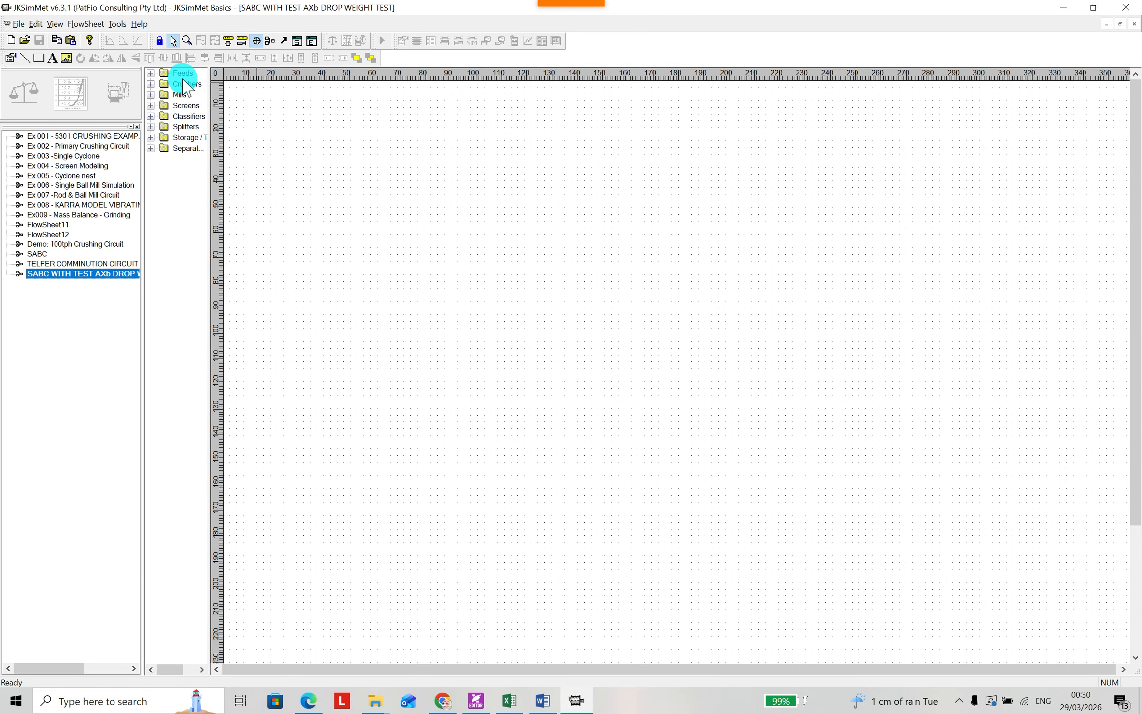
Place a Feed unit in the upper-left area of the empty flowsheet
{"action": "left_click", "coordinate": [150, 73]}
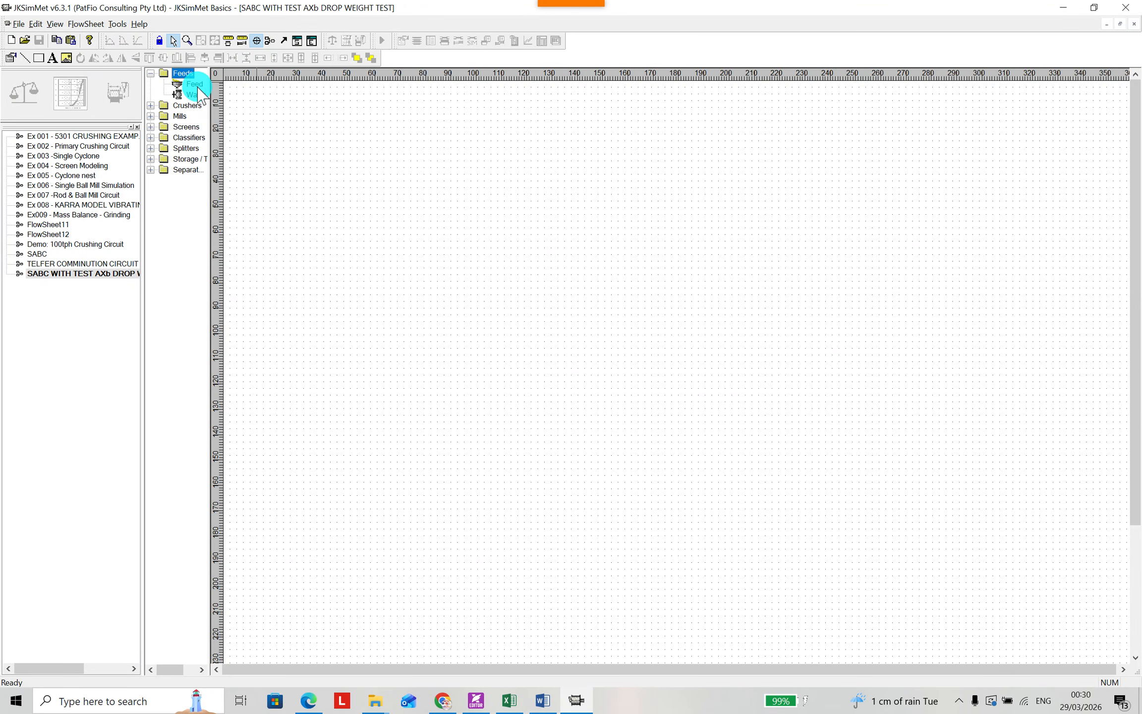
{"action": "left_click_drag", "start_coordinate": [195, 88], "coordinate": [355, 175]}
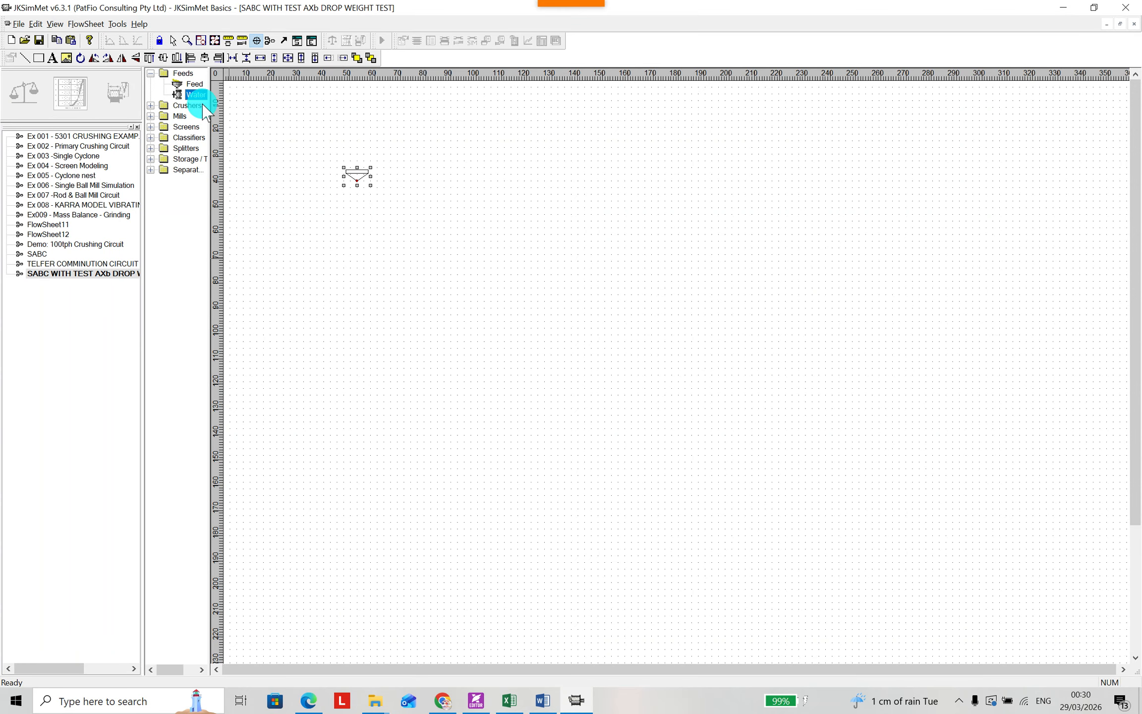
Place a Water Feeder below and to the right of the Feed, and a Cone Crusher further right
{"action": "left_click_drag", "start_coordinate": [503, 271], "coordinate": [501, 269]}
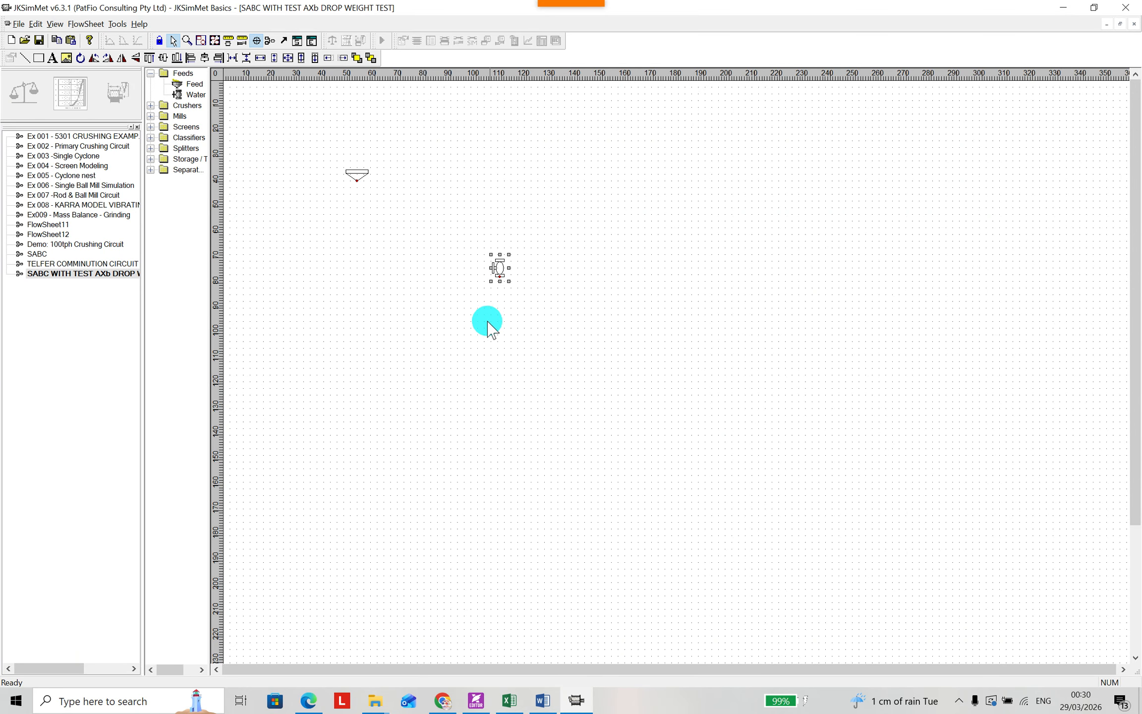
{"action": "left_click", "coordinate": [155, 107]}
{"action": "left_click_drag", "start_coordinate": [211, 188], "coordinate": [259, 180]}
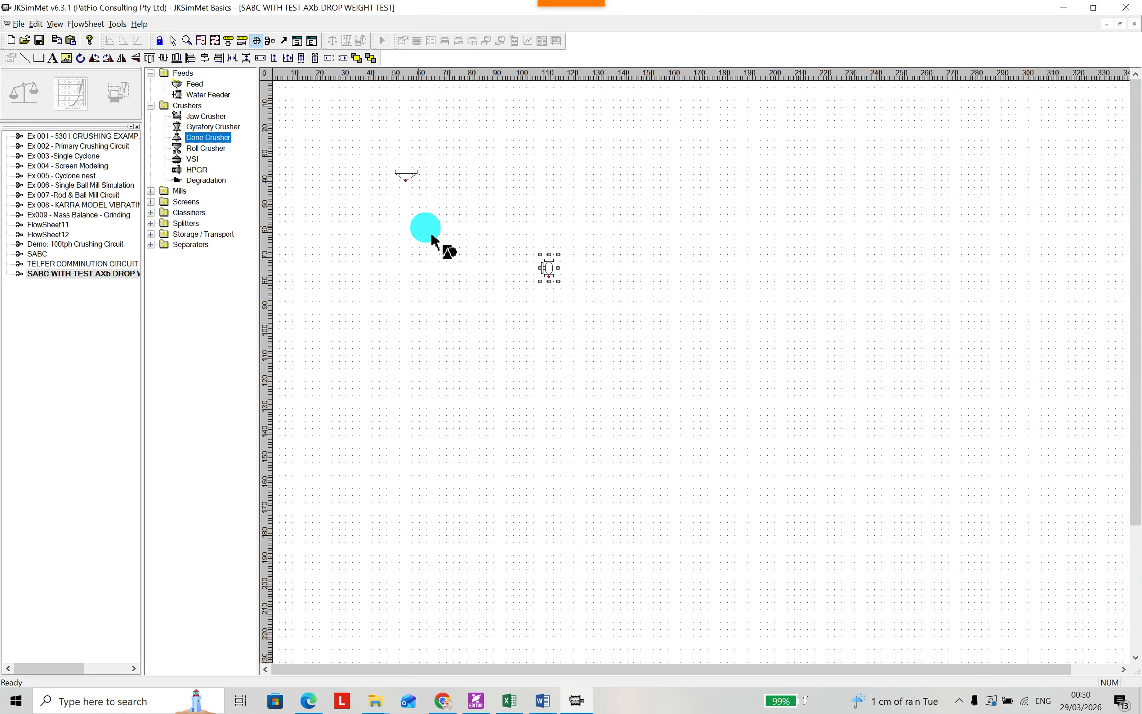
{"action": "left_click_drag", "start_coordinate": [653, 304], "coordinate": [652, 306]}
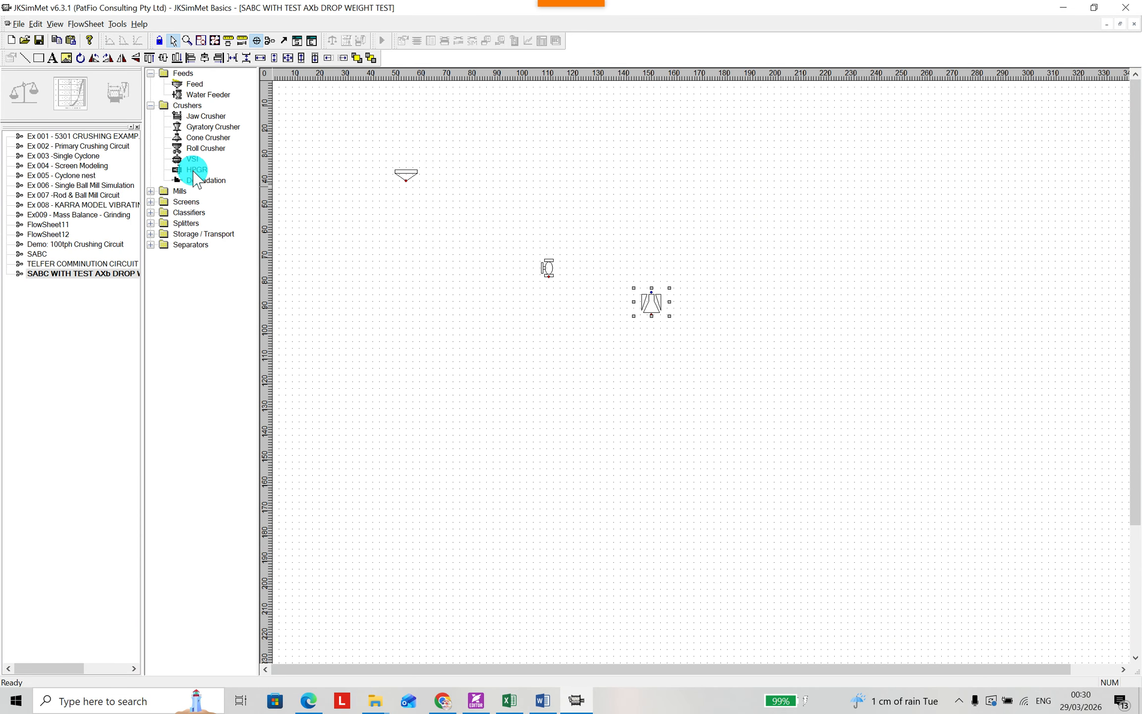
Place an Autogenous Mill below the cone crusher and a Hydrocyclone beneath the mill
{"action": "left_click", "coordinate": [150, 191]}
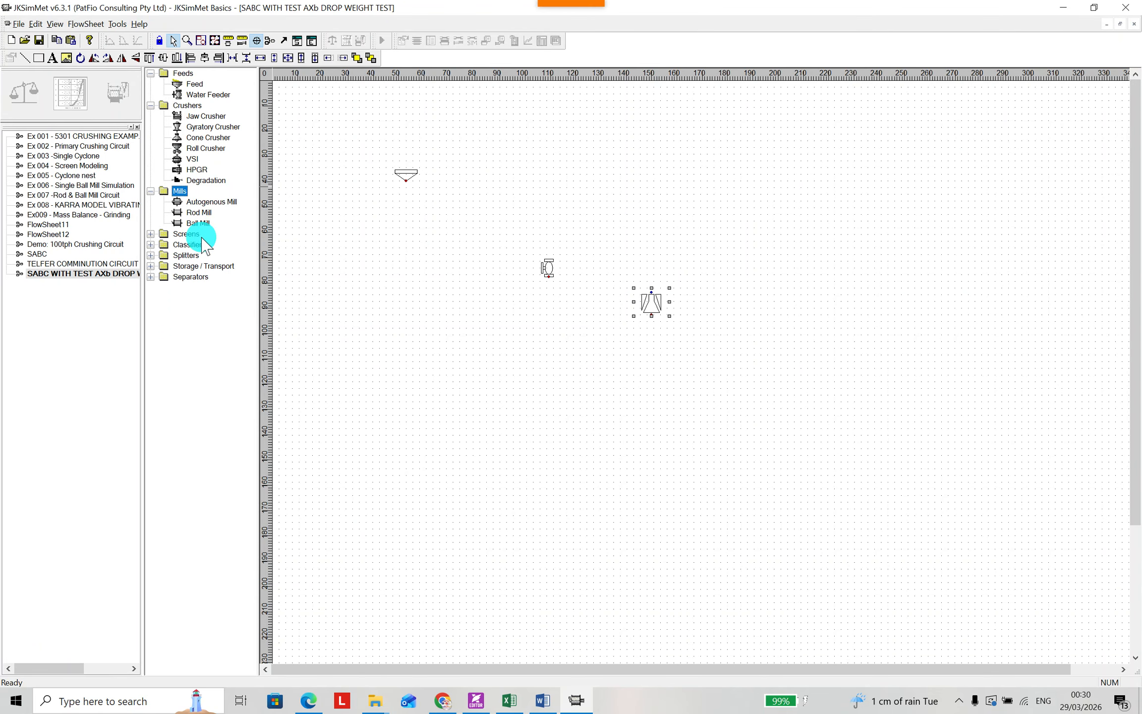
{"action": "left_click", "coordinate": [209, 203]}
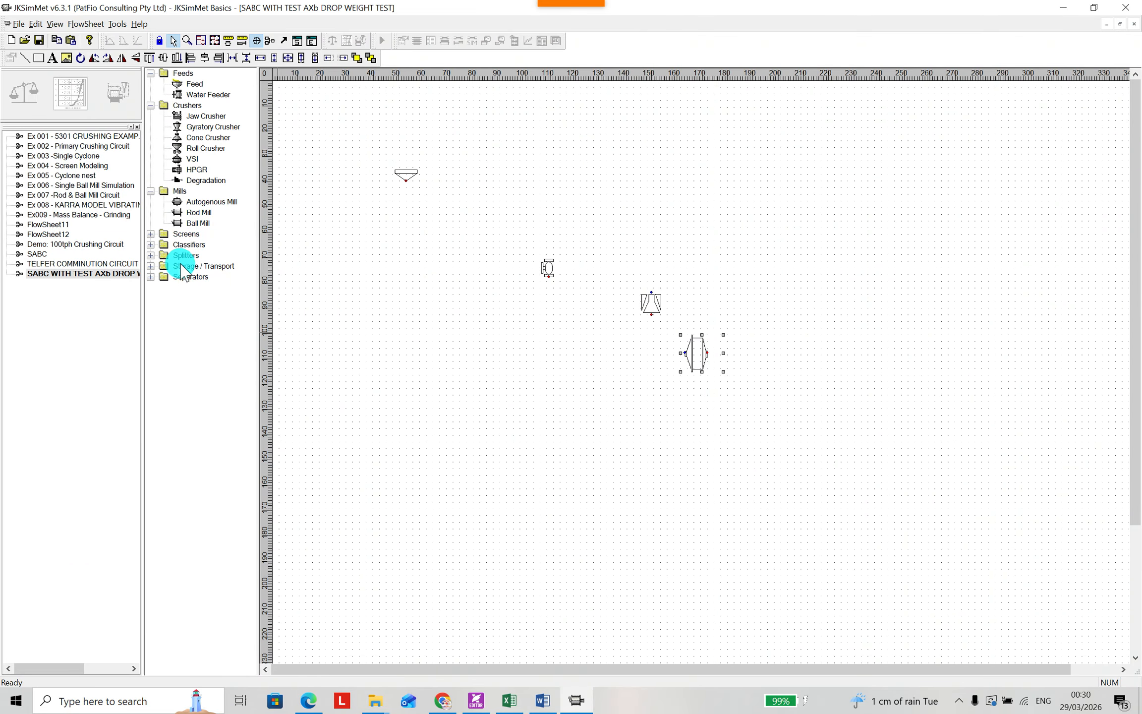
{"action": "left_click", "coordinate": [152, 245]}
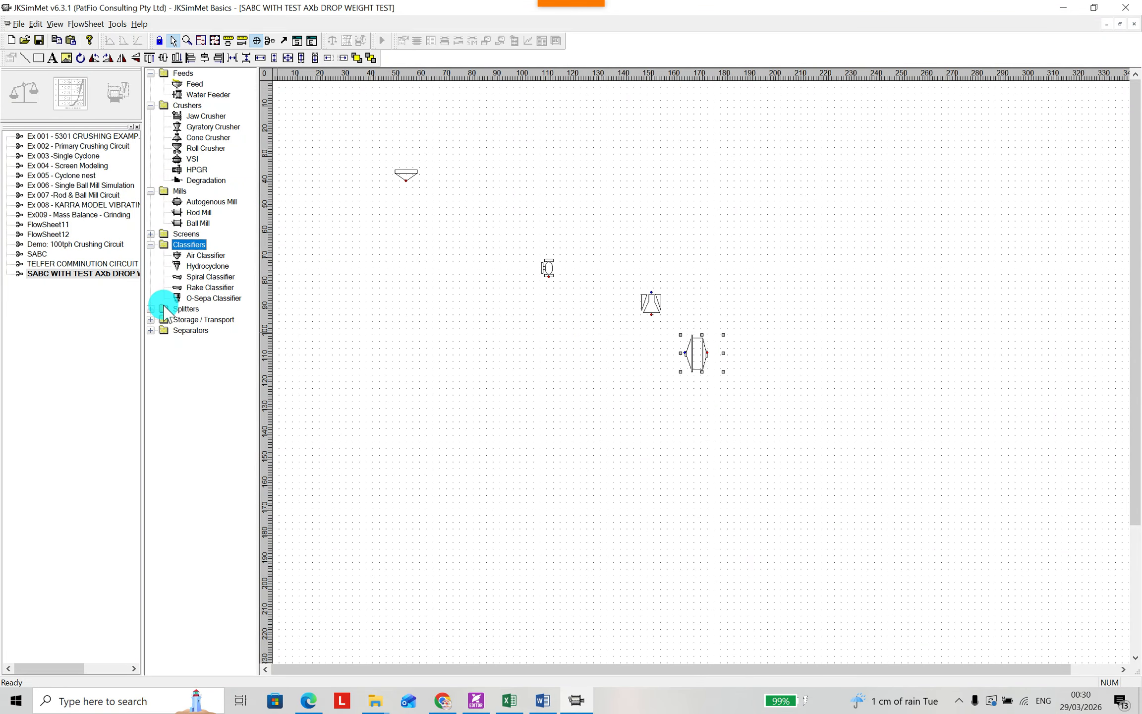
{"action": "left_click", "coordinate": [206, 267]}
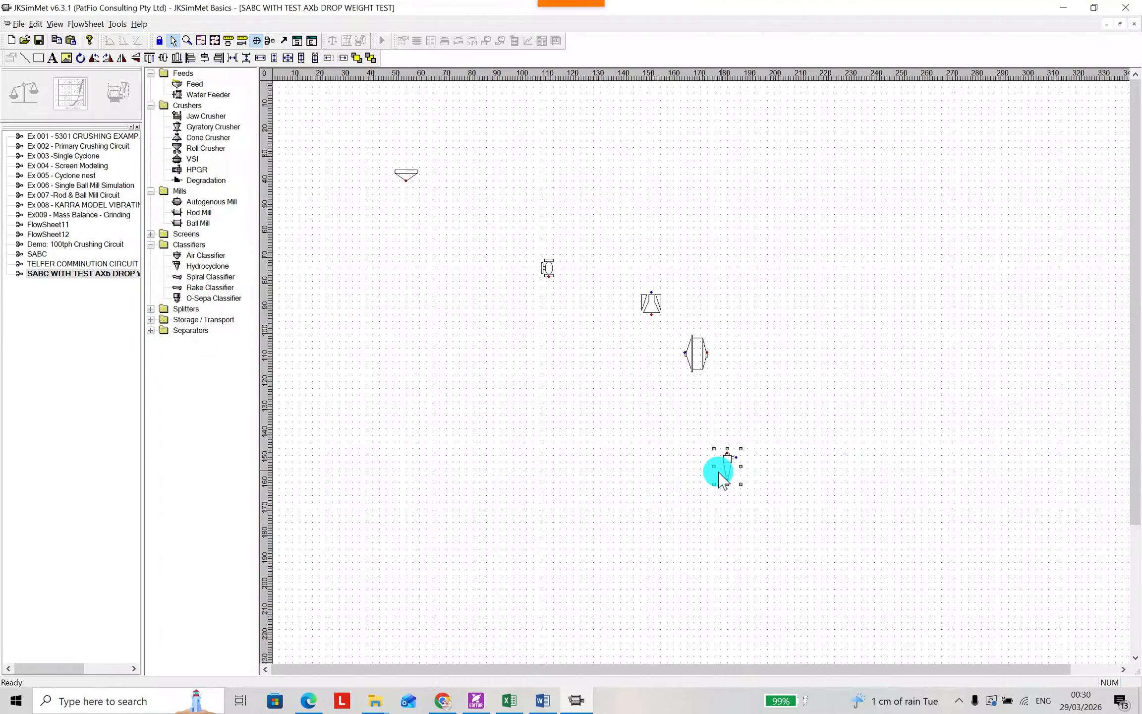
Place a 2 Product Splitter between the mill and the hydrocyclone, and a Sump just left of the hydrocyclone
{"action": "left_click", "coordinate": [150, 309]}
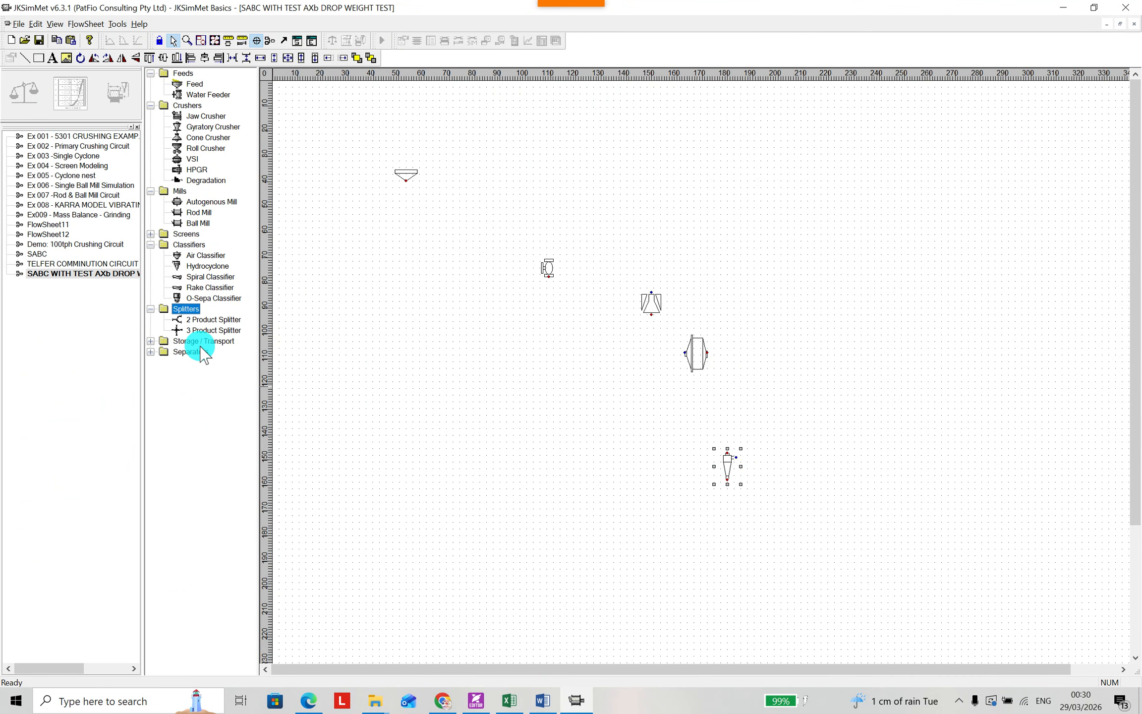
{"action": "left_click", "coordinate": [749, 401]}
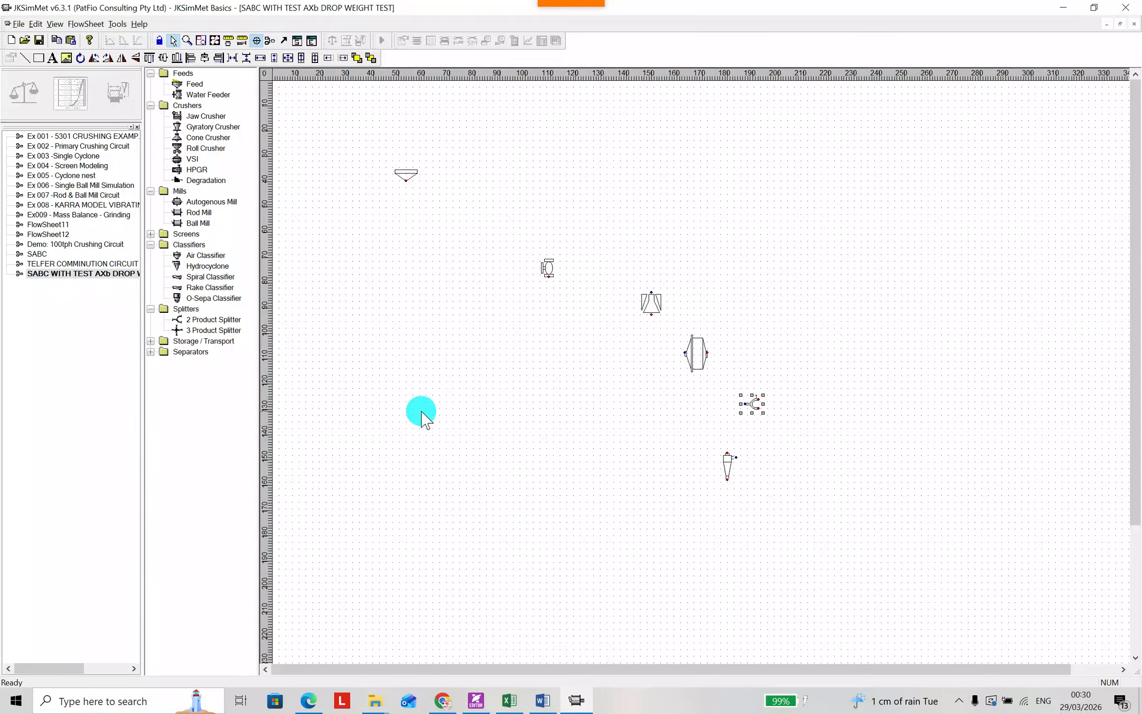
{"action": "left_click", "coordinate": [150, 341]}
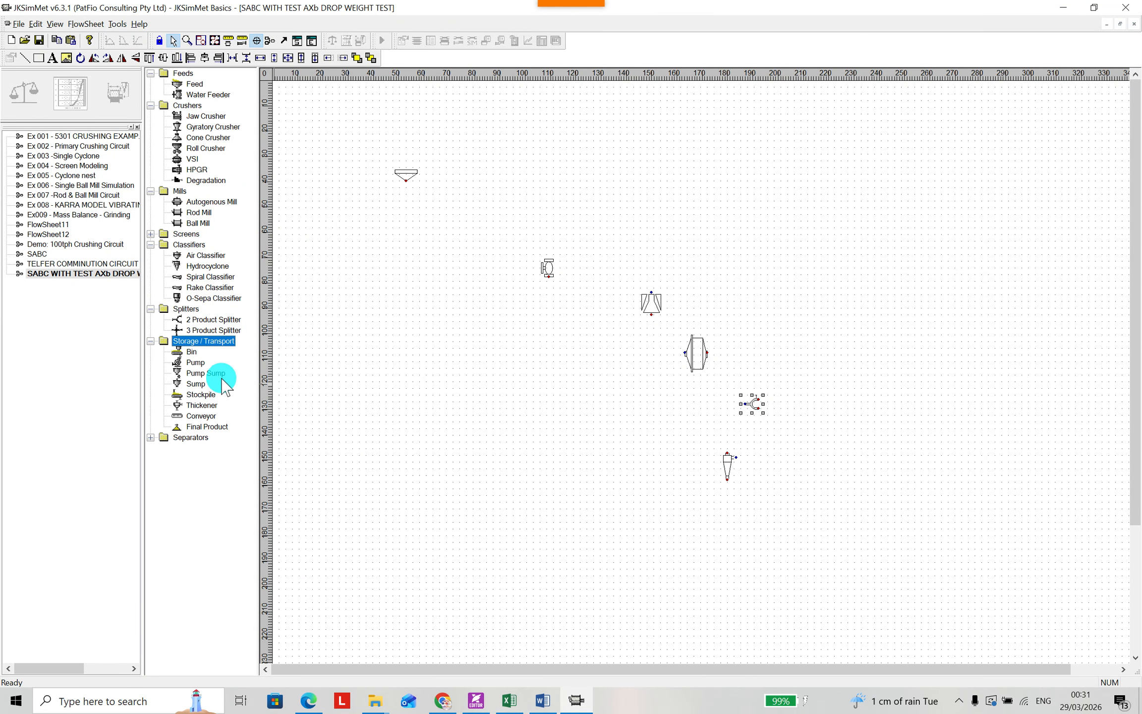
{"action": "left_click", "coordinate": [195, 383]}
{"action": "left_click", "coordinate": [686, 452]}
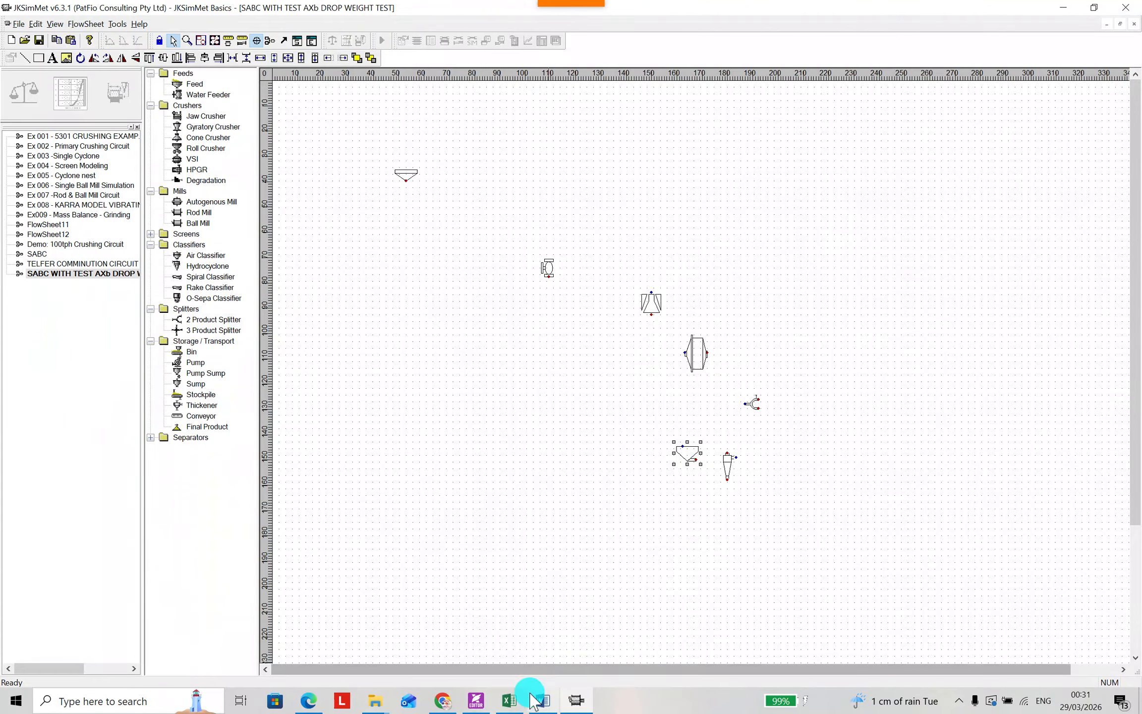
Following the Word circuit diagram, shift the Feed down and left and enlarge the autogenous mill in the middle of the circuit
{"action": "left_click", "coordinate": [542, 700]}
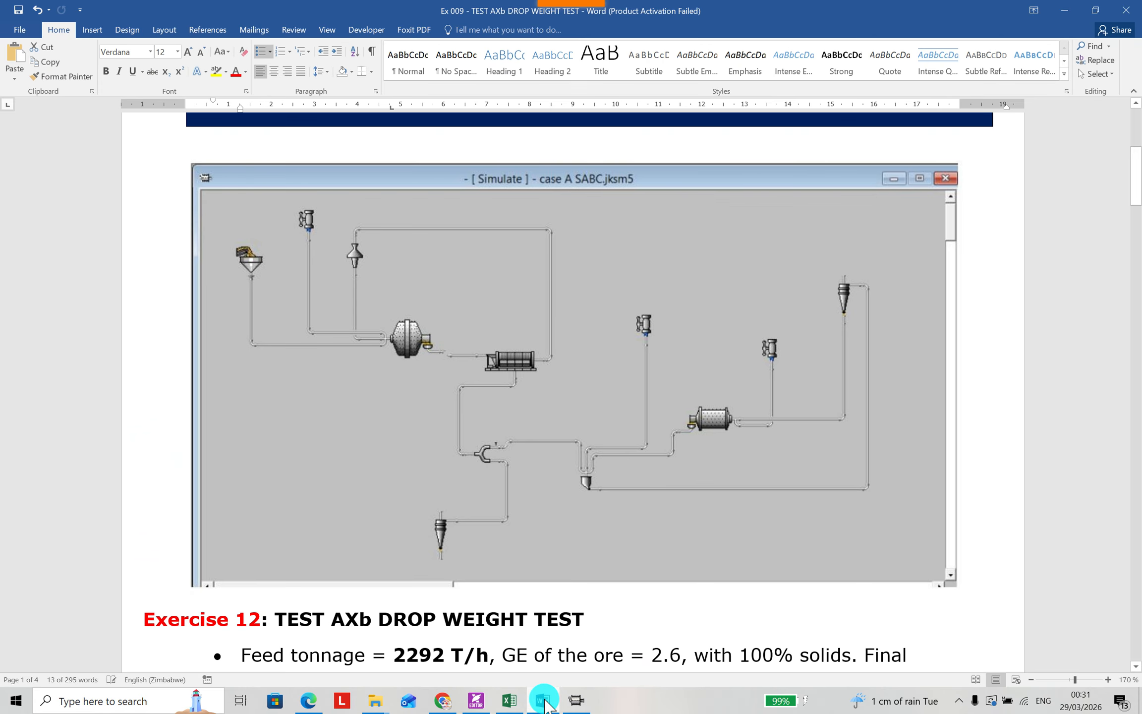
{"action": "left_click", "coordinate": [542, 701]}
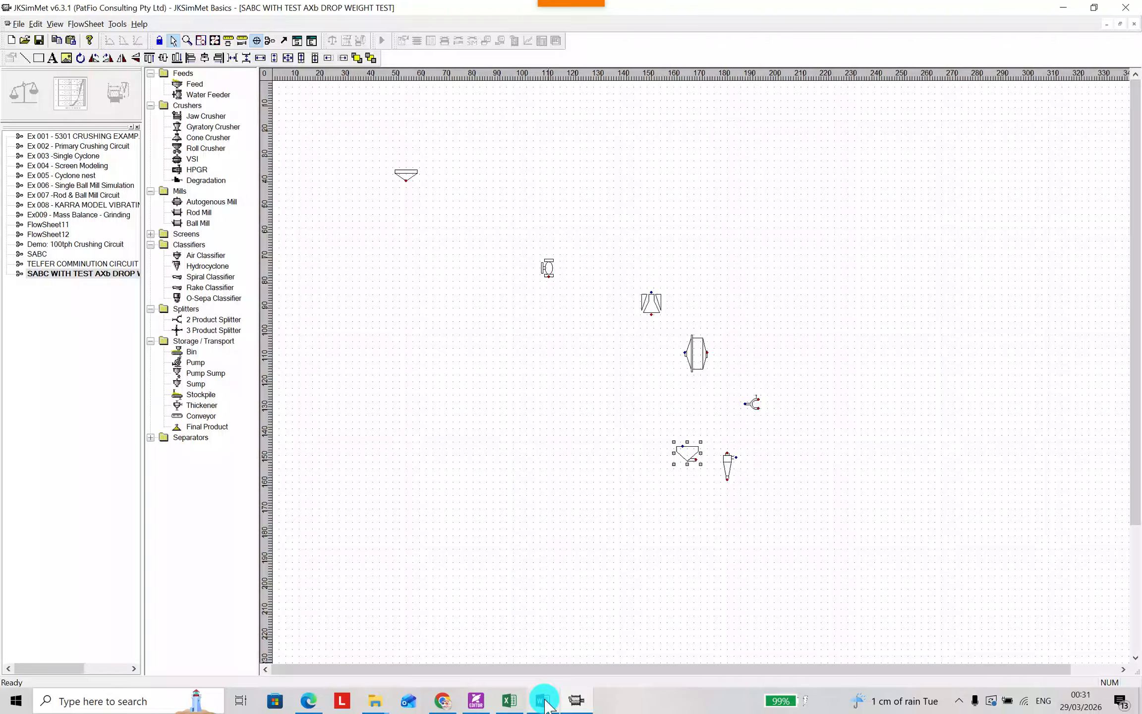
{"action": "left_click_drag", "start_coordinate": [405, 181], "coordinate": [371, 234]}
{"action": "left_click_drag", "start_coordinate": [694, 354], "coordinate": [673, 388]}
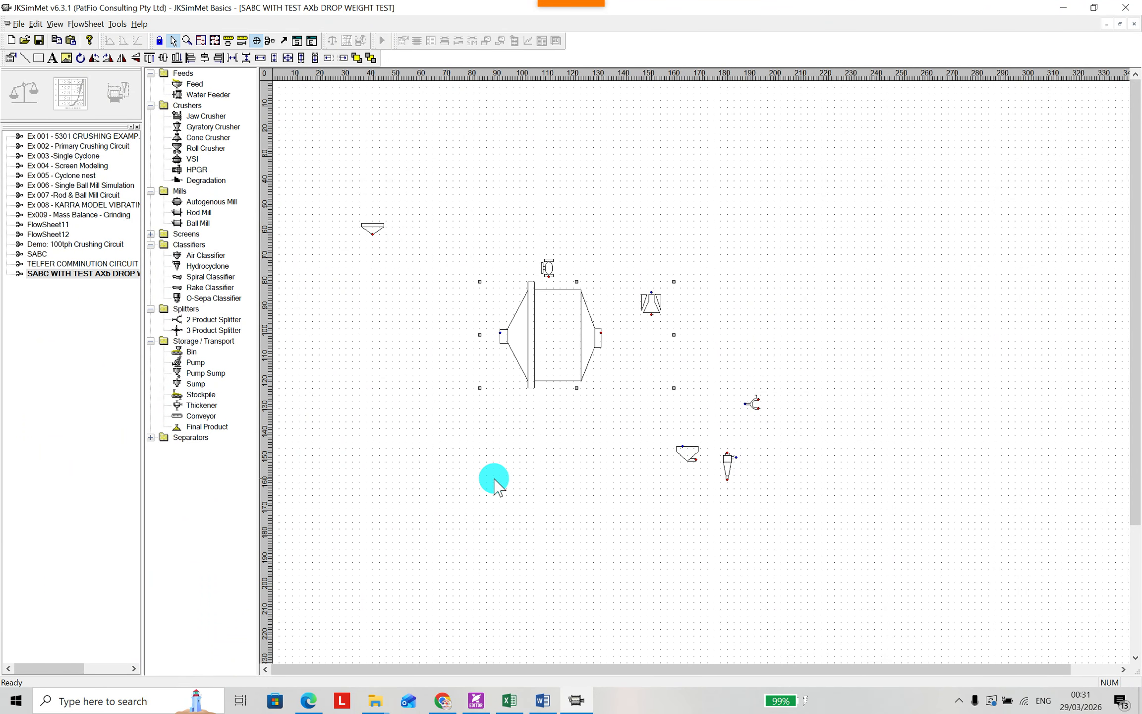
Arrange the Feed, Water Feeder and Cone Crusher in one row above and left of the mill, following the Word diagram
{"action": "double_click", "coordinate": [547, 270]}
{"action": "left_click", "coordinate": [674, 252]}
{"action": "left_click_drag", "start_coordinate": [546, 265], "coordinate": [443, 238]}
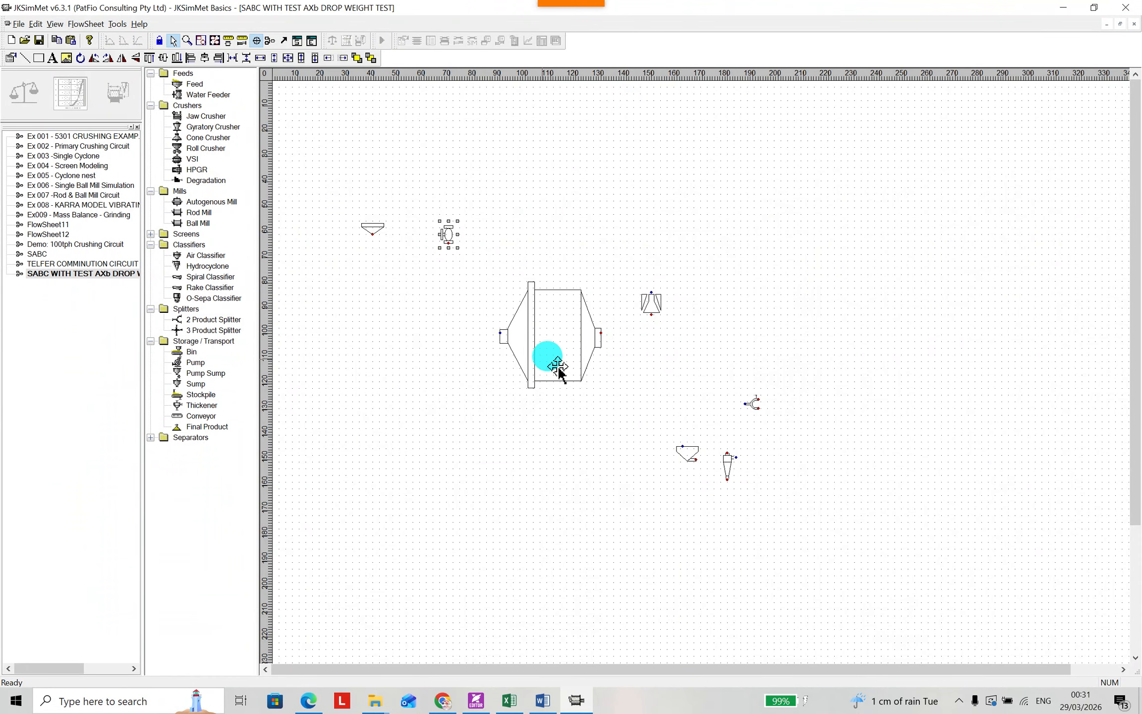
{"action": "left_click", "coordinate": [545, 701]}
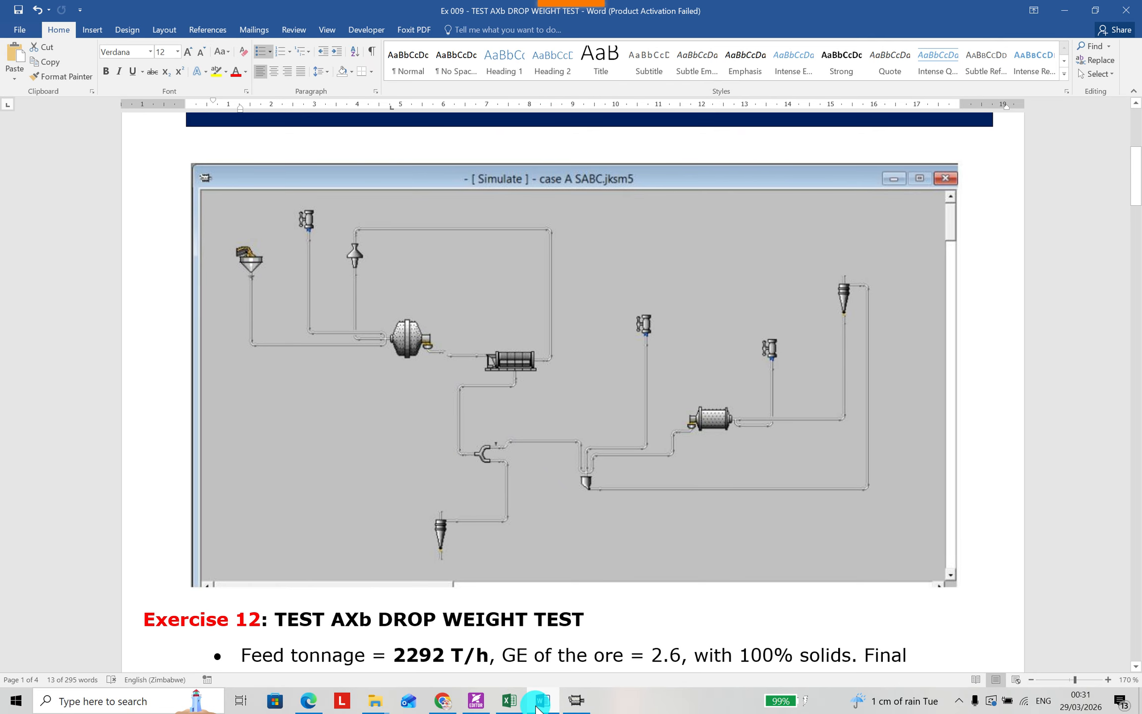
{"action": "left_click", "coordinate": [540, 700]}
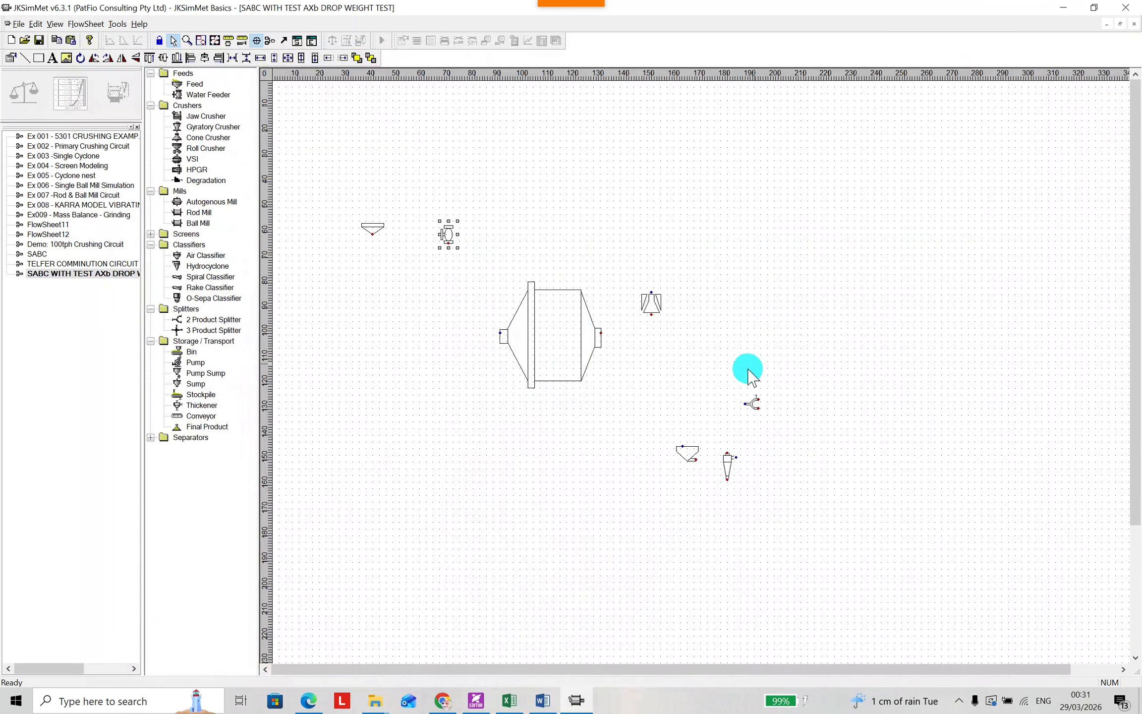
{"action": "left_click_drag", "start_coordinate": [648, 305], "coordinate": [463, 176]}
{"action": "left_click_drag", "start_coordinate": [371, 229], "coordinate": [343, 175]}
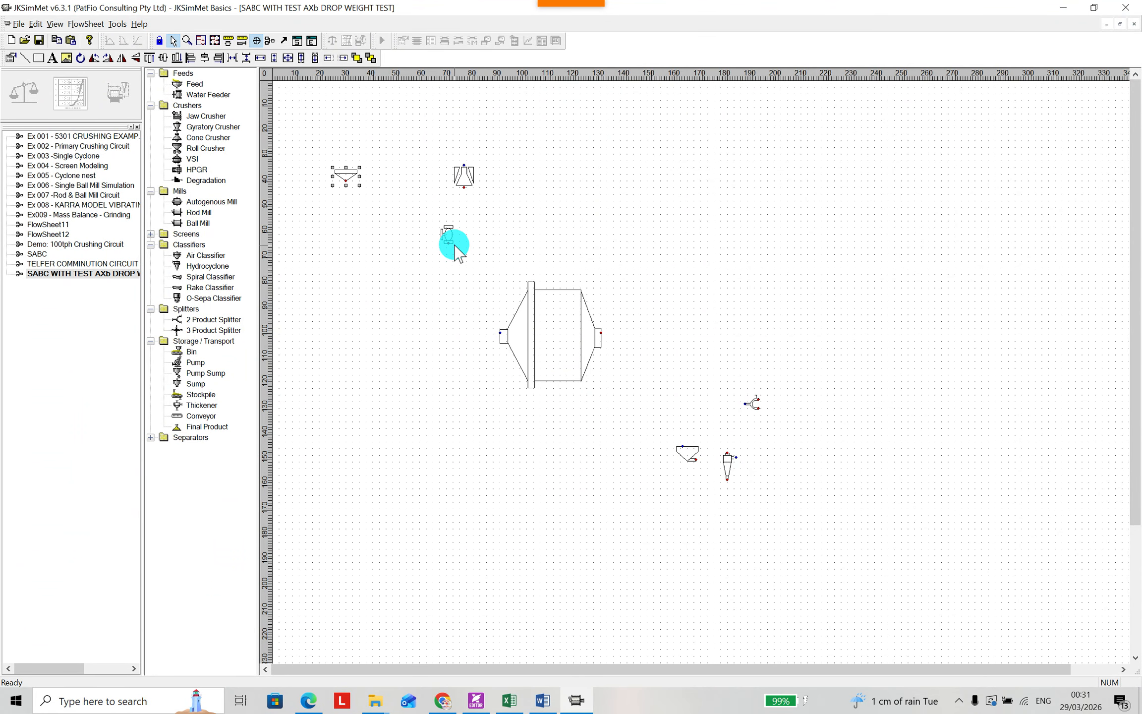
{"action": "left_click_drag", "start_coordinate": [447, 235], "coordinate": [402, 182]}
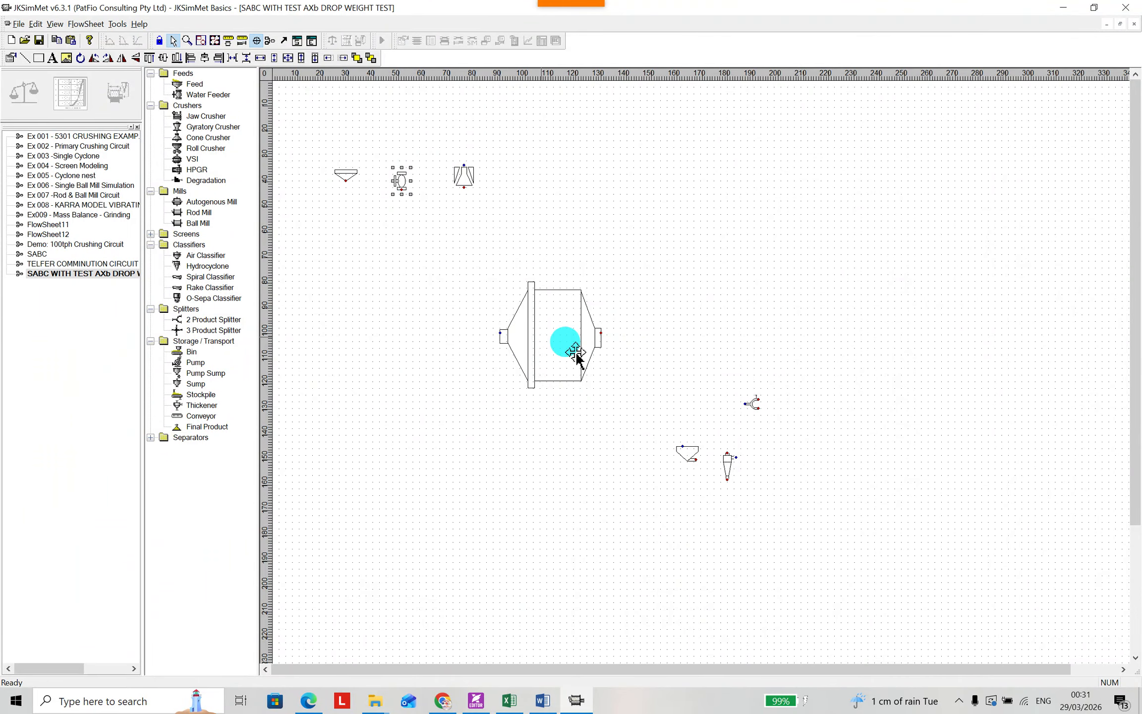
Connect the Feed outlet to the autogenous mill inlet with a stream that runs down and then across
{"action": "left_click", "coordinate": [543, 700]}
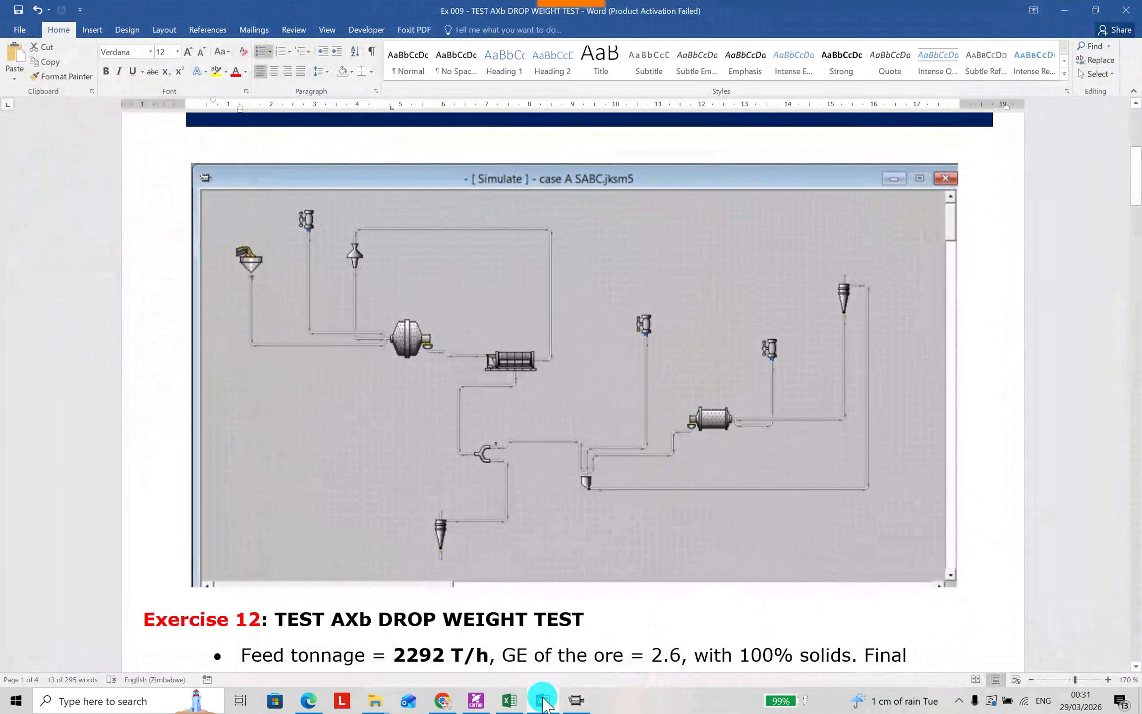
{"action": "left_click", "coordinate": [543, 700]}
{"action": "left_click_drag", "start_coordinate": [346, 180], "coordinate": [332, 320]}
{"action": "left_click", "coordinate": [346, 334]}
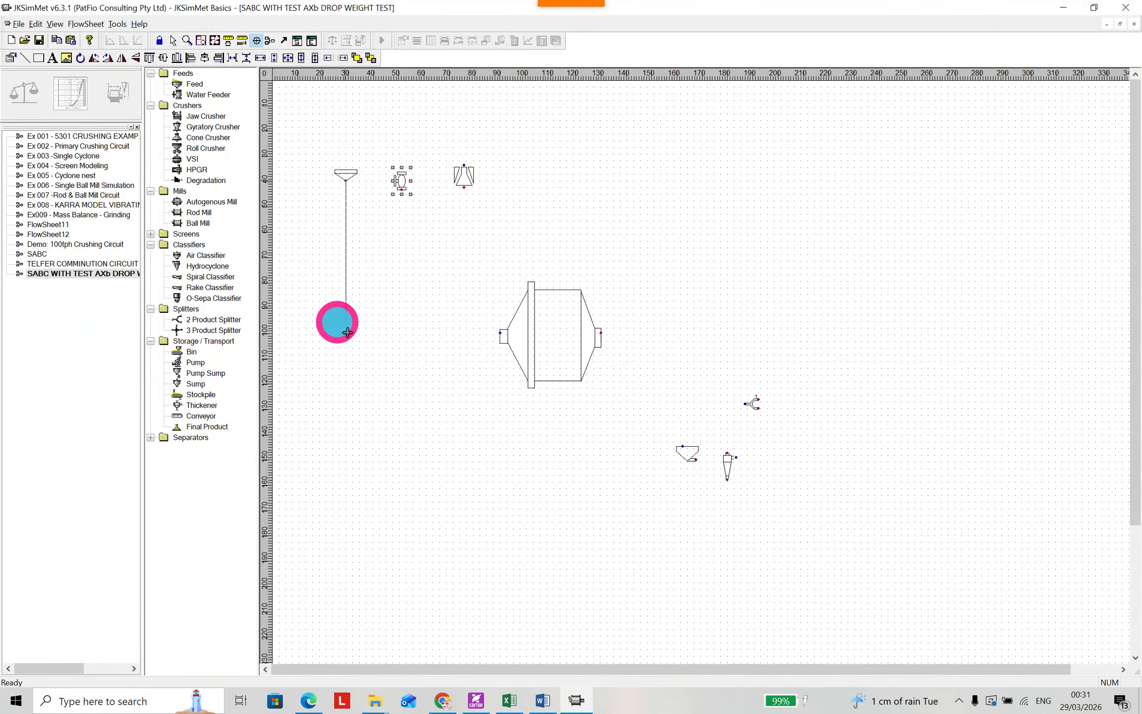
{"action": "left_click", "coordinate": [503, 335]}
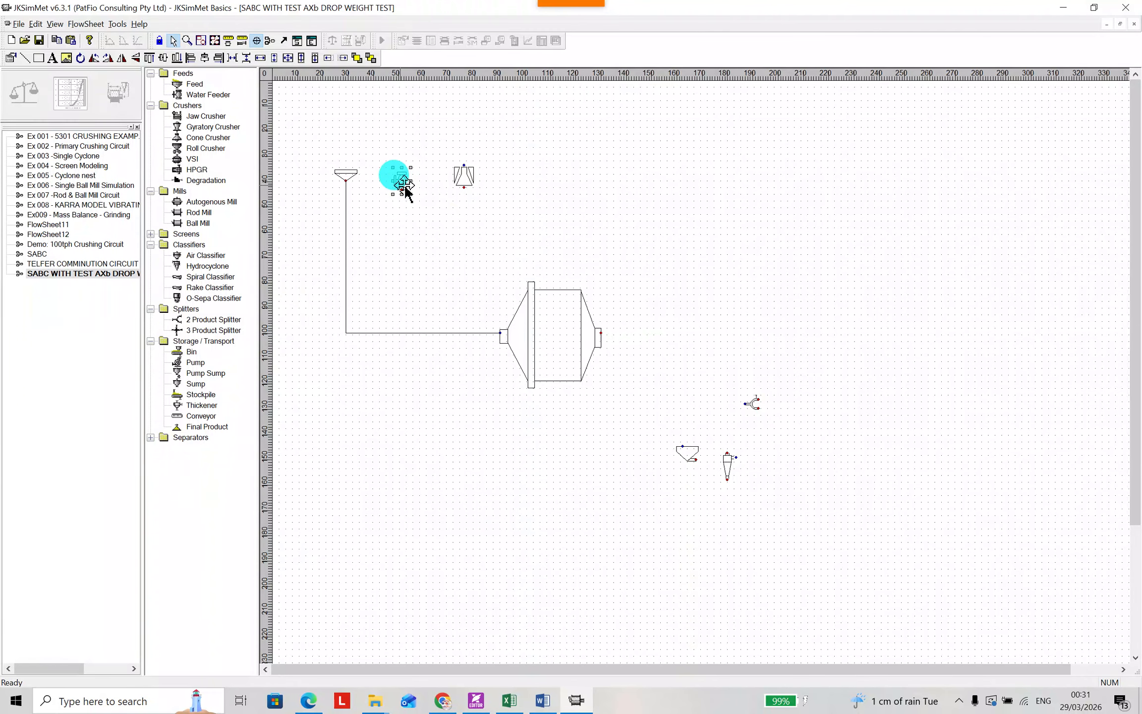
Connect the Water Feeder and Cone Crusher outlets to the autogenous mill inlet
{"action": "left_click_drag", "start_coordinate": [399, 191], "coordinate": [401, 335]}
{"action": "left_click", "coordinate": [403, 334]}
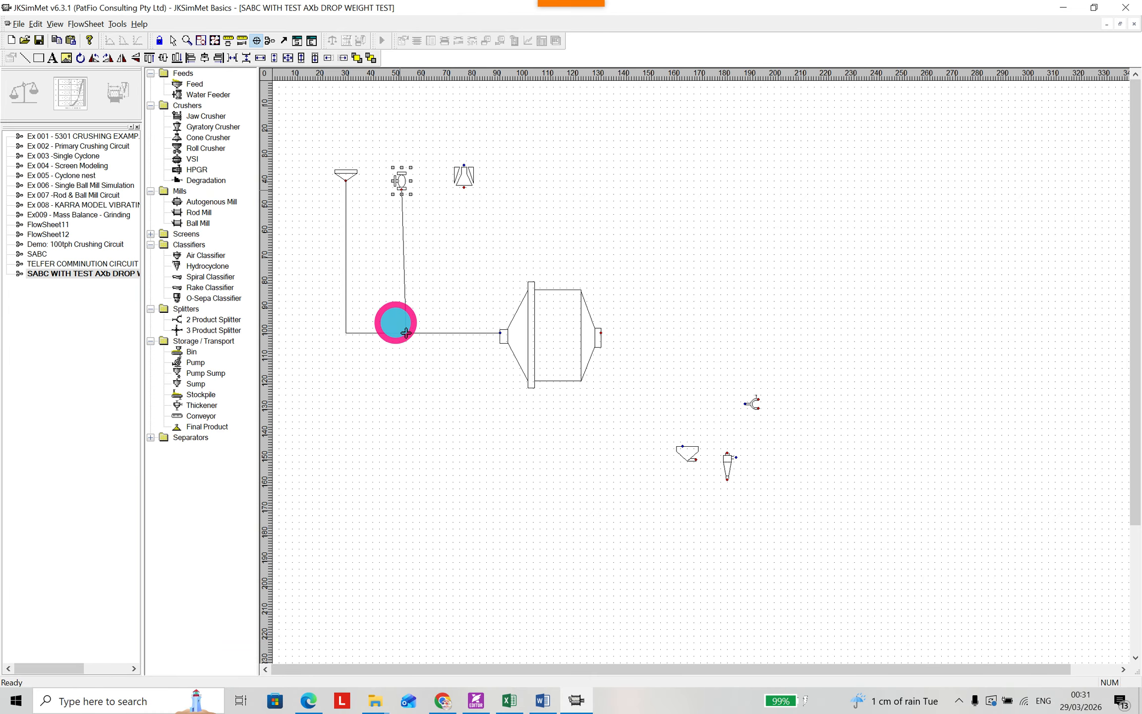
{"action": "left_click", "coordinate": [500, 334]}
{"action": "left_click", "coordinate": [464, 188]}
{"action": "left_click", "coordinate": [459, 335]}
{"action": "left_click", "coordinate": [500, 333]}
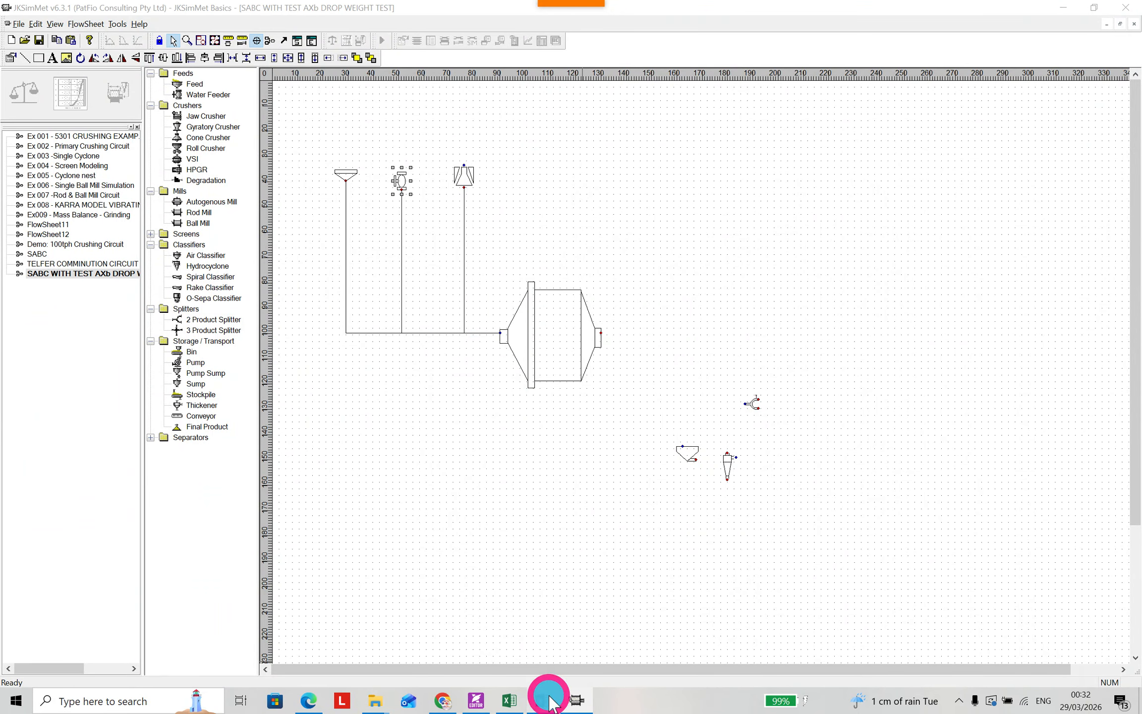
Check the circuit diagram in Word and place a Trommel to the right of the autogenous mill
{"action": "left_click", "coordinate": [549, 702]}
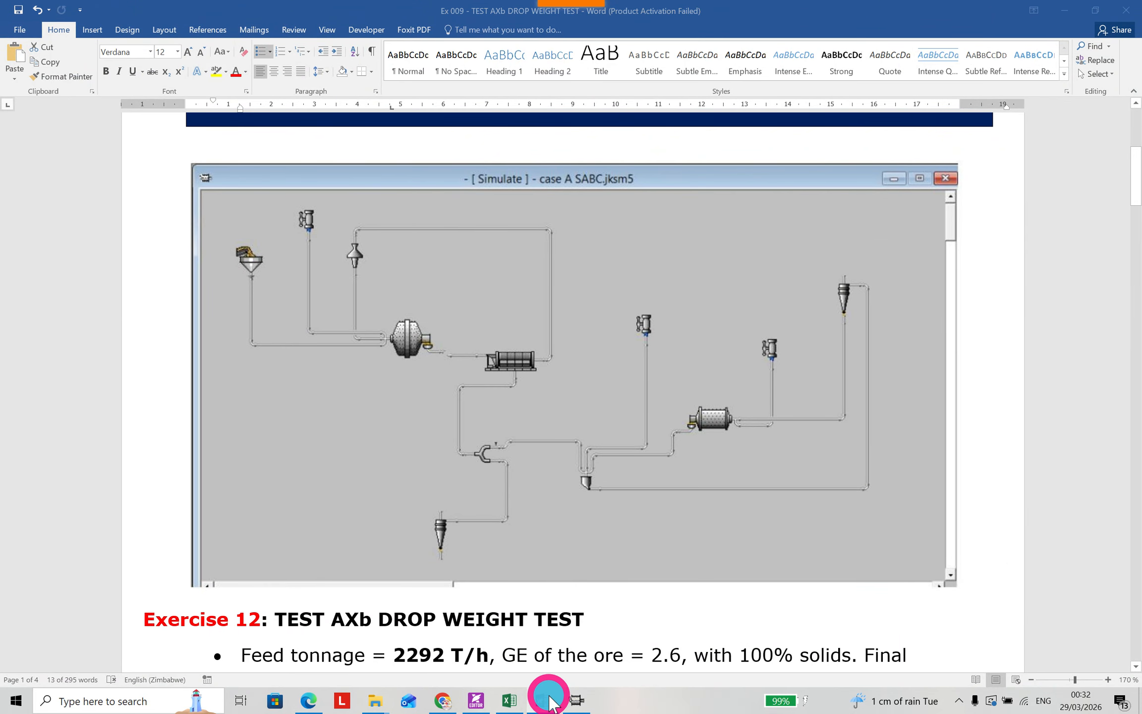
{"action": "left_click", "coordinate": [549, 699]}
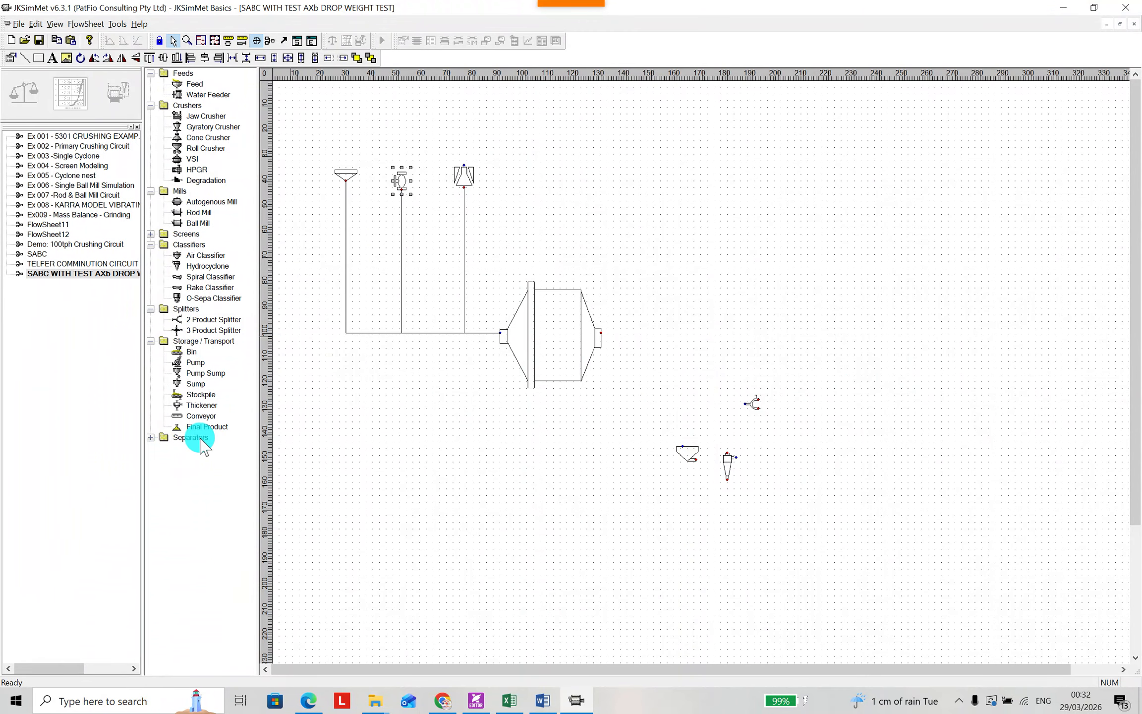
{"action": "left_click", "coordinate": [150, 437]}
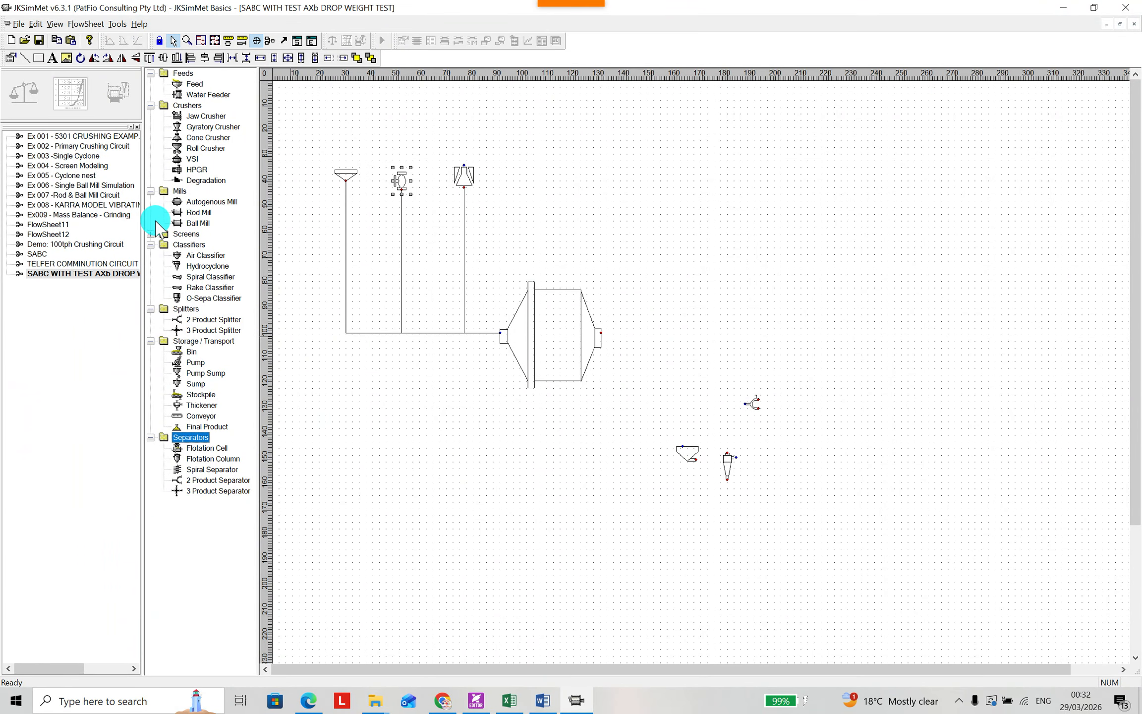
{"action": "left_click", "coordinate": [156, 235]}
{"action": "left_click", "coordinate": [151, 234]}
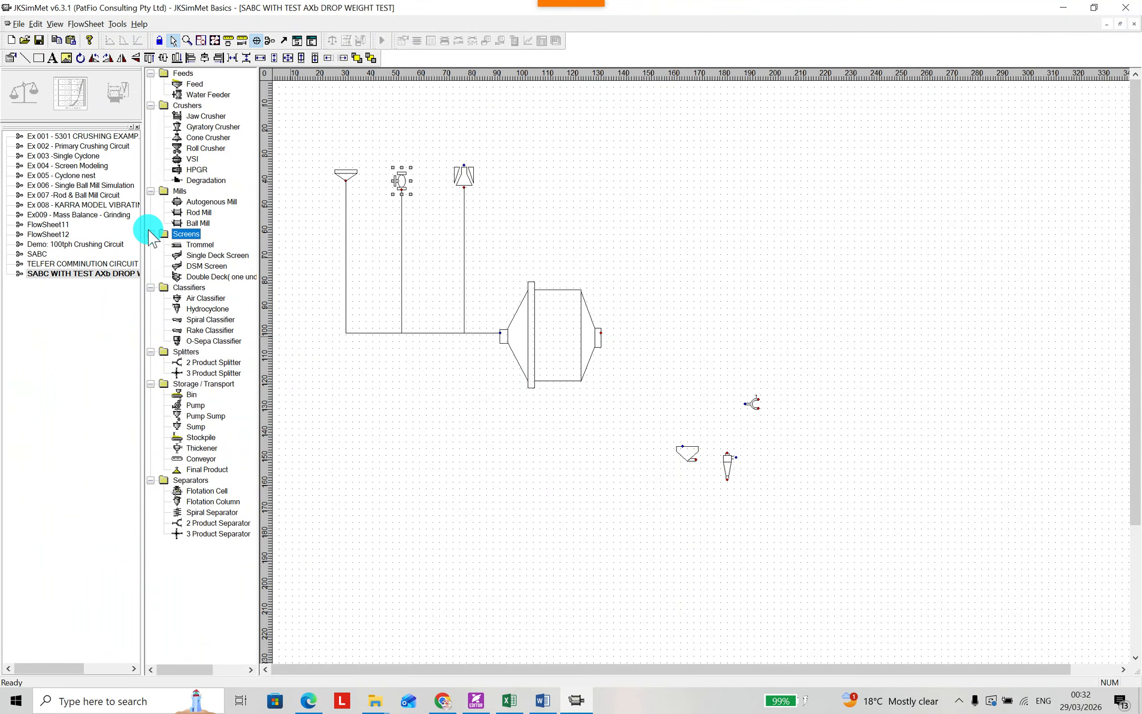
{"action": "left_click_drag", "start_coordinate": [187, 247], "coordinate": [711, 335]}
Move the Trommel slightly lower and connect the autogenous mill outlet to its inlet with a stepped stream
{"action": "left_click", "coordinate": [542, 702]}
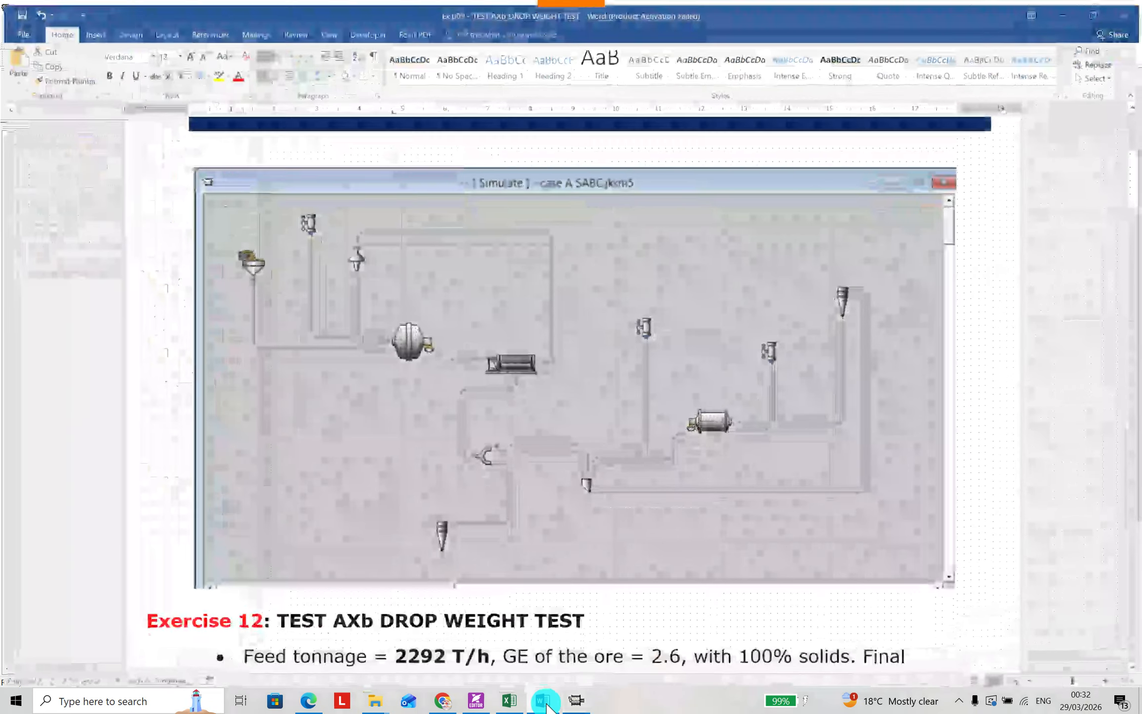
{"action": "left_click", "coordinate": [546, 703]}
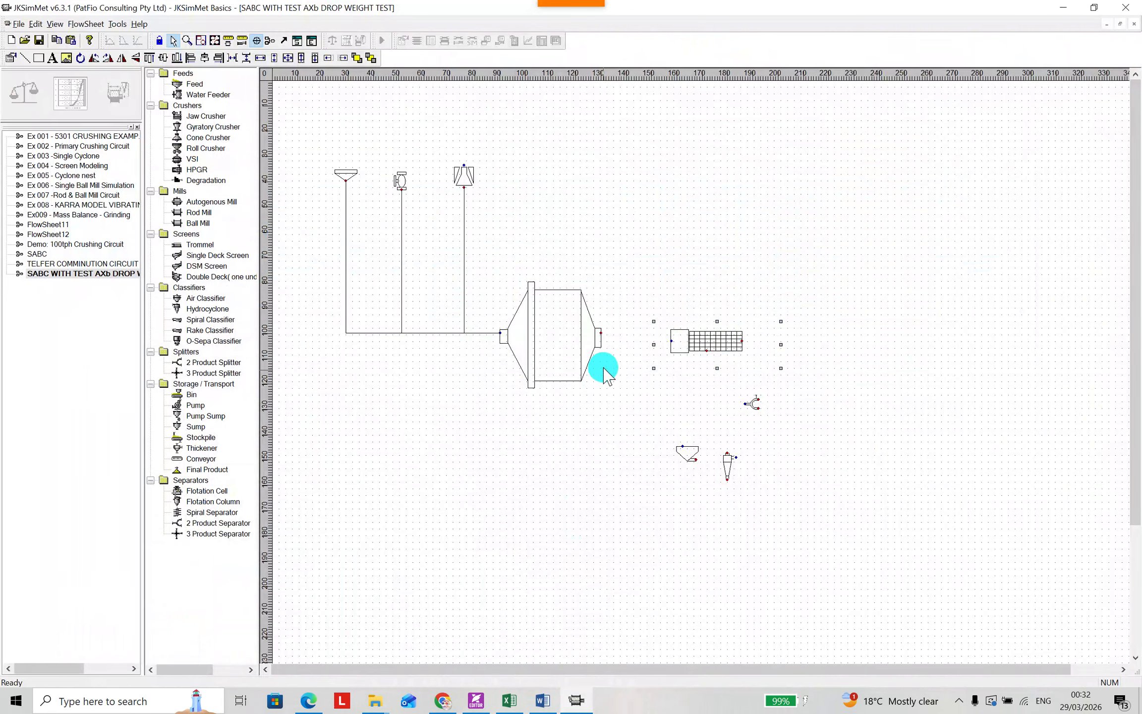
{"action": "left_click_drag", "start_coordinate": [724, 347], "coordinate": [730, 386]}
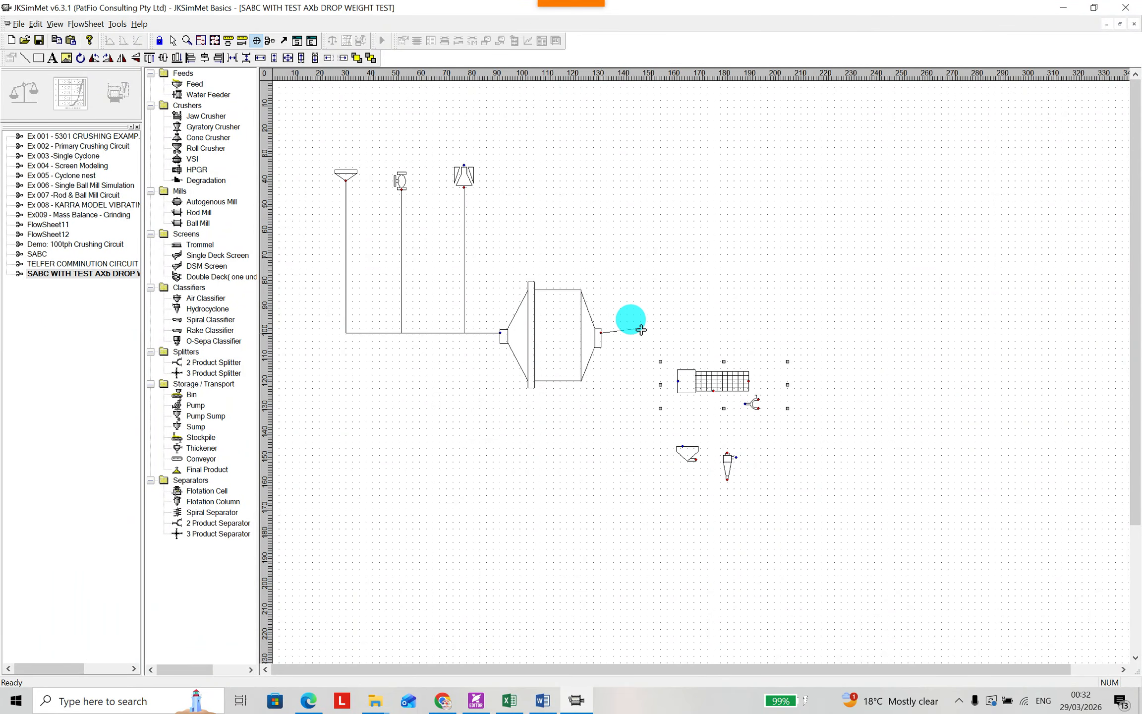
{"action": "left_click", "coordinate": [678, 381]}
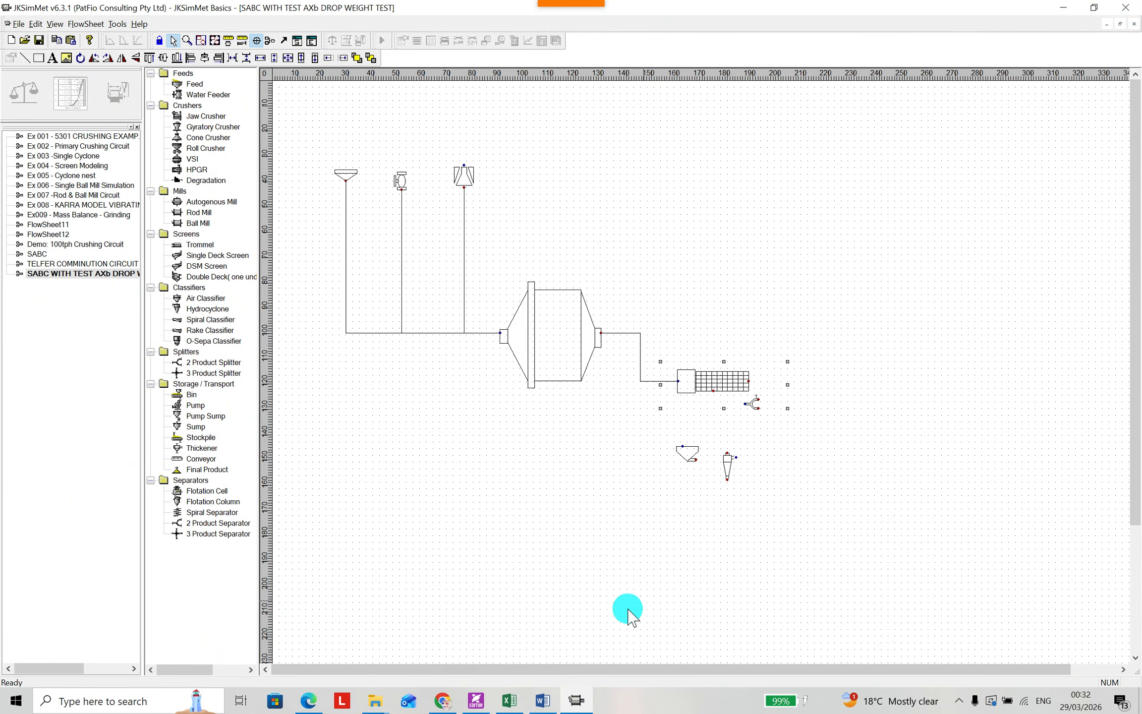
Connect the Trommel's right-end outlet to the Cone Crusher inlet with a recycle stream routed above the mill
{"action": "left_click", "coordinate": [542, 701]}
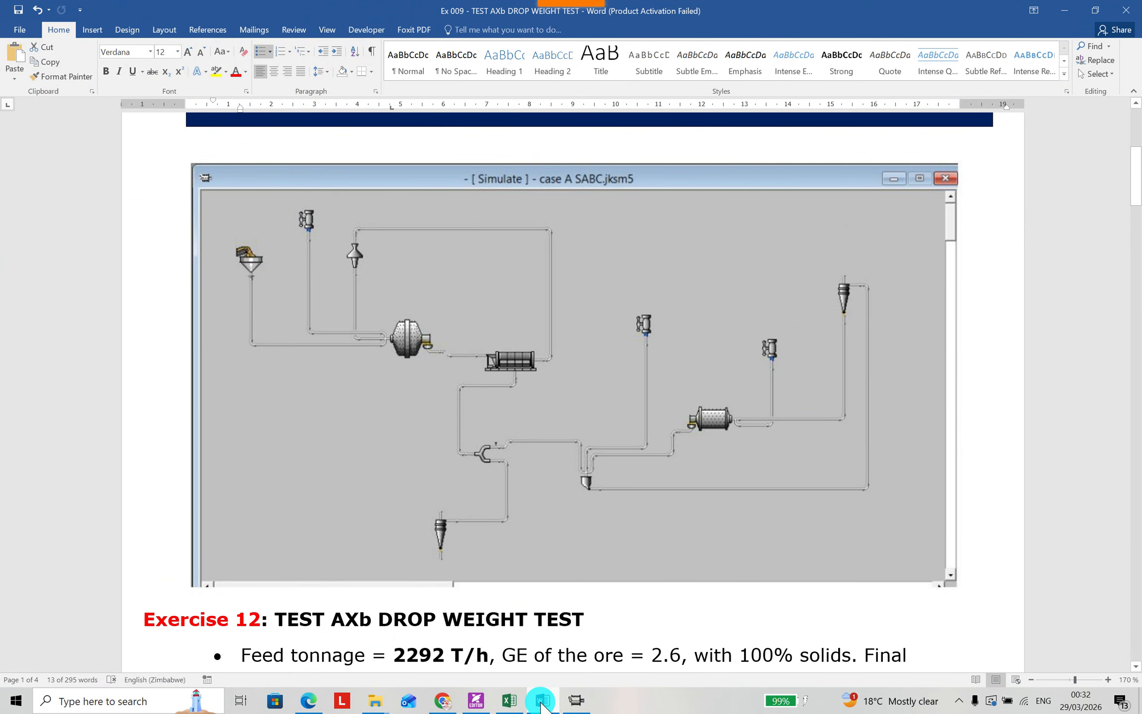
{"action": "left_click", "coordinate": [542, 702]}
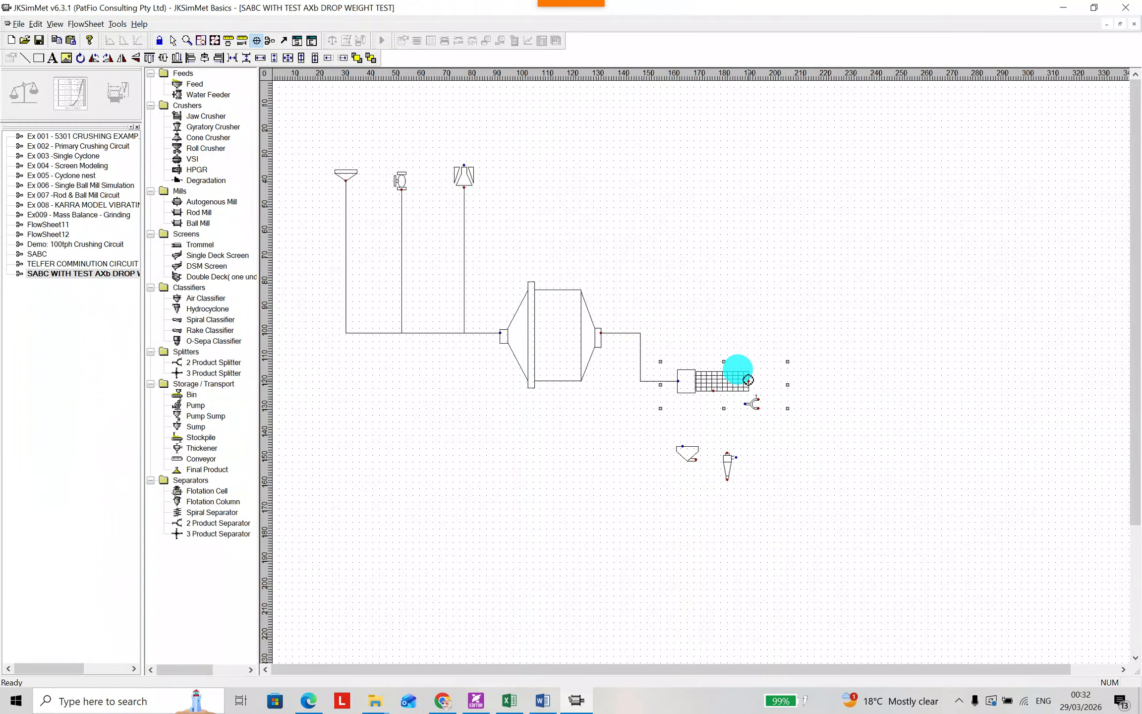
{"action": "mouse_move", "coordinate": [770, 382]}
{"action": "left_mouse_down"}
{"action": "mouse_move", "coordinate": [805, 369]}
{"action": "mouse_move", "coordinate": [794, 382]}
{"action": "mouse_move", "coordinate": [805, 103]}
{"action": "mouse_move", "coordinate": [434, 92]}
{"action": "mouse_move", "coordinate": [457, 120]}
{"action": "mouse_move", "coordinate": [453, 158]}
{"action": "mouse_move", "coordinate": [464, 166]}
{"action": "left_mouse_up"}
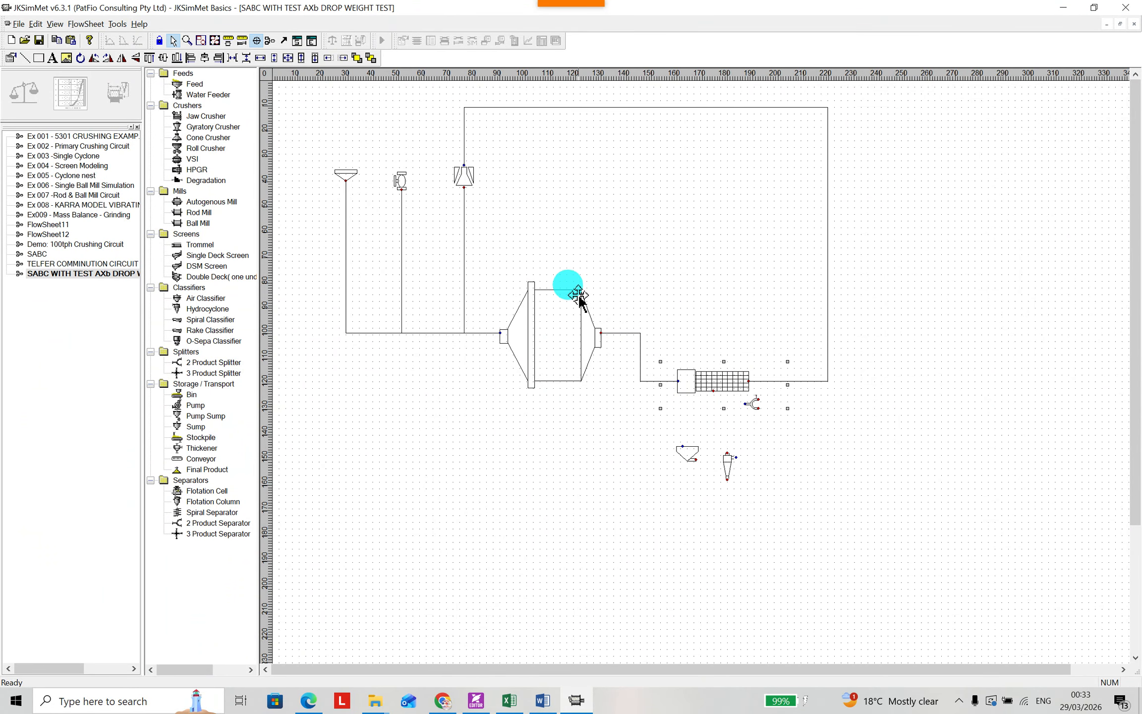
Check the circuit diagram in Word, position the enlarged splitter below right of the Trommel, and clear the sump and hydrocyclone out to the lower left
{"action": "left_click", "coordinate": [542, 700]}
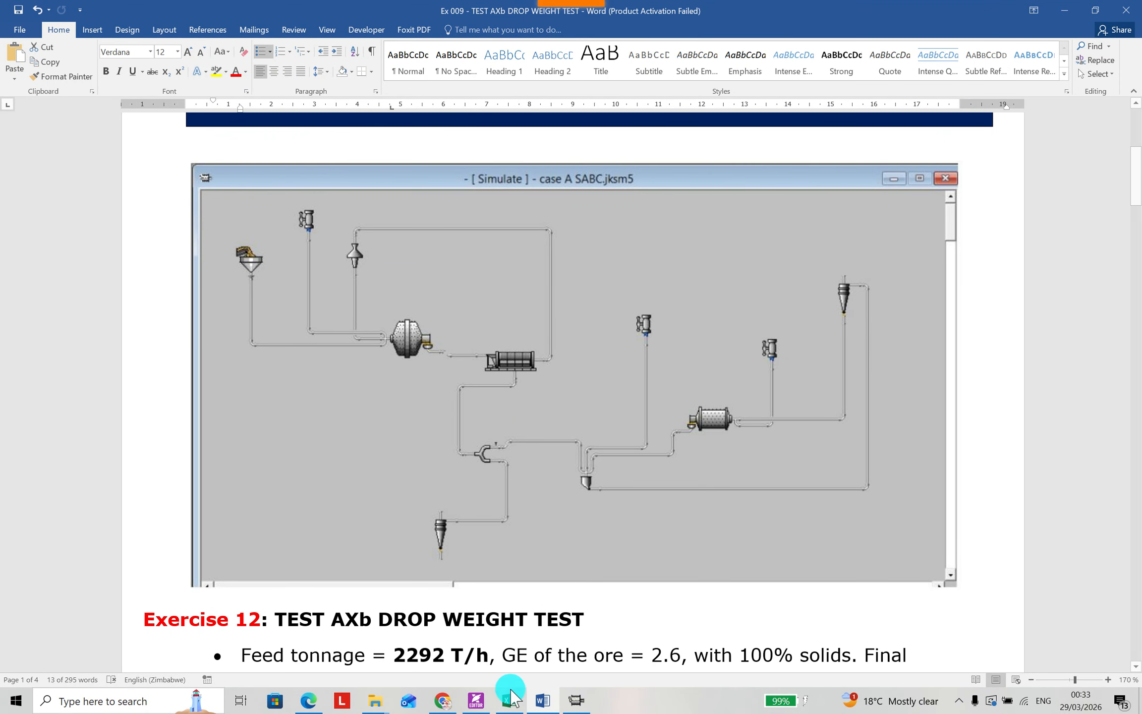
{"action": "left_click", "coordinate": [576, 700]}
{"action": "left_click_drag", "start_coordinate": [735, 446], "coordinate": [765, 446]}
{"action": "left_click", "coordinate": [843, 520]}
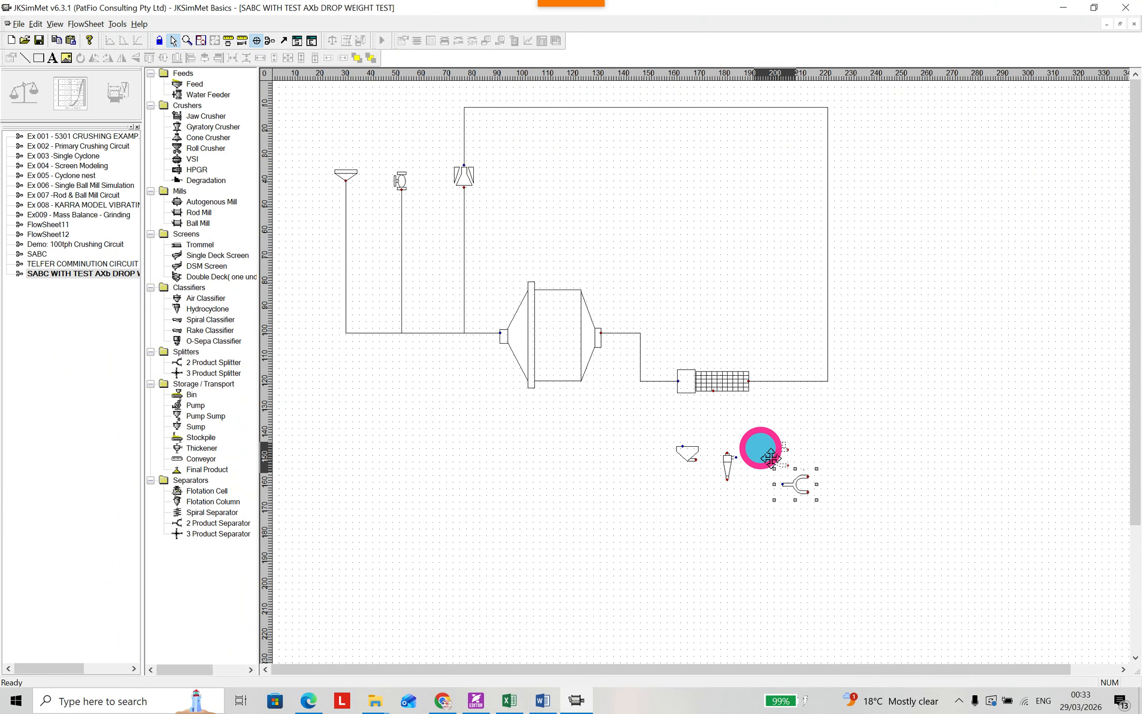
{"action": "left_click_drag", "start_coordinate": [659, 441], "coordinate": [402, 492]}
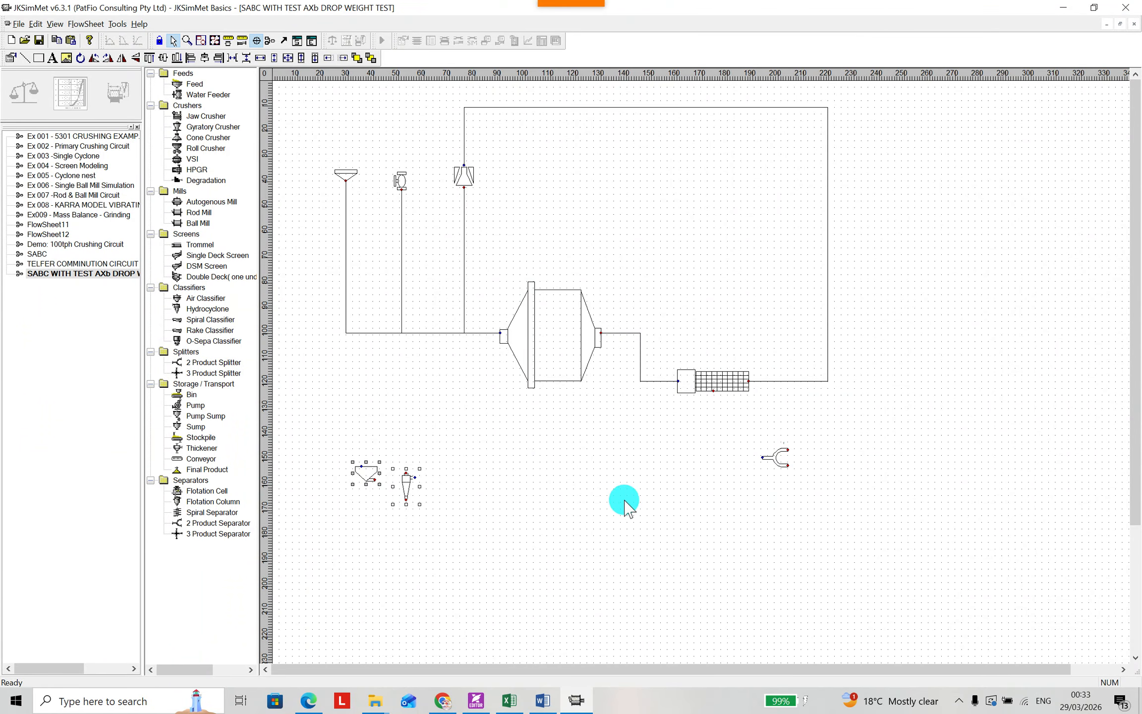
Check the circuit diagram in Word and connect the Trommel's underside outlet to the splitter inlet with a right-angled stream
{"action": "left_click", "coordinate": [542, 701]}
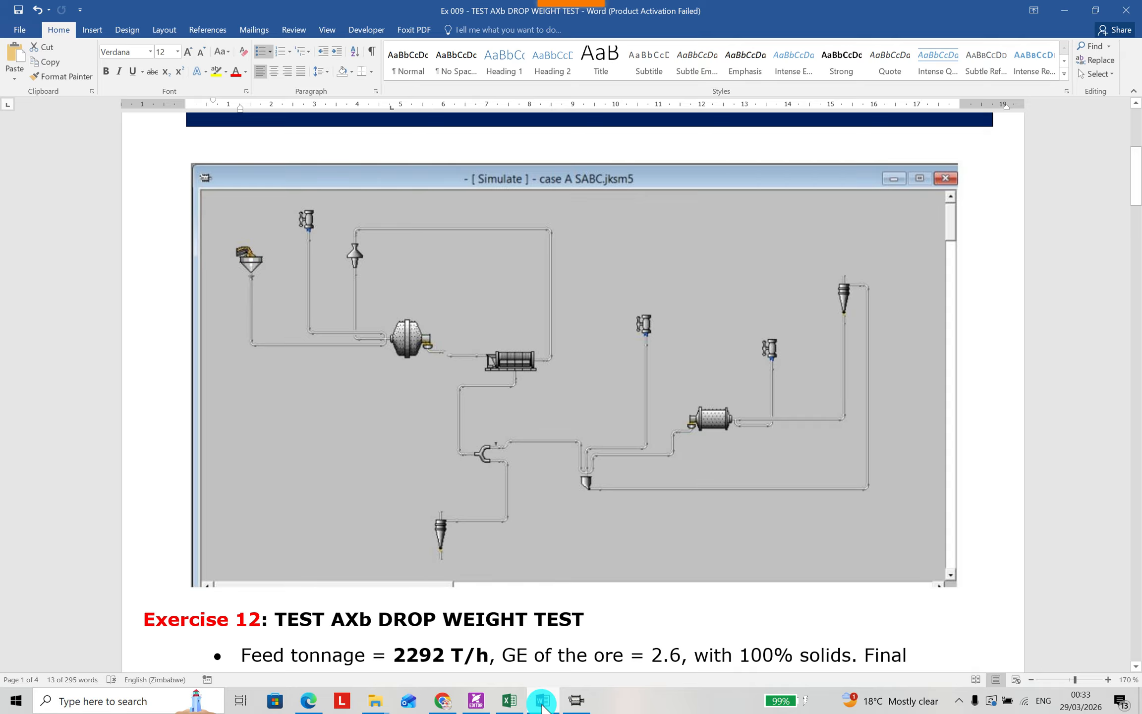
{"action": "left_click", "coordinate": [543, 701]}
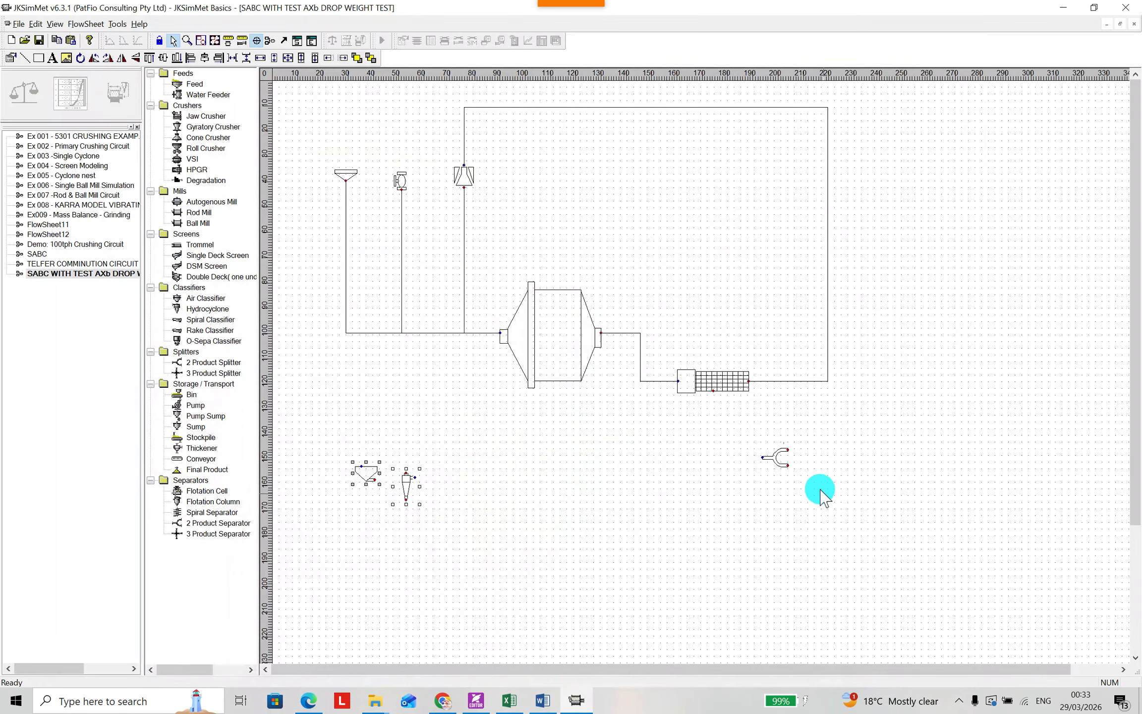
{"action": "left_click", "coordinate": [714, 391]}
{"action": "left_click", "coordinate": [713, 460]}
{"action": "left_click", "coordinate": [763, 458]}
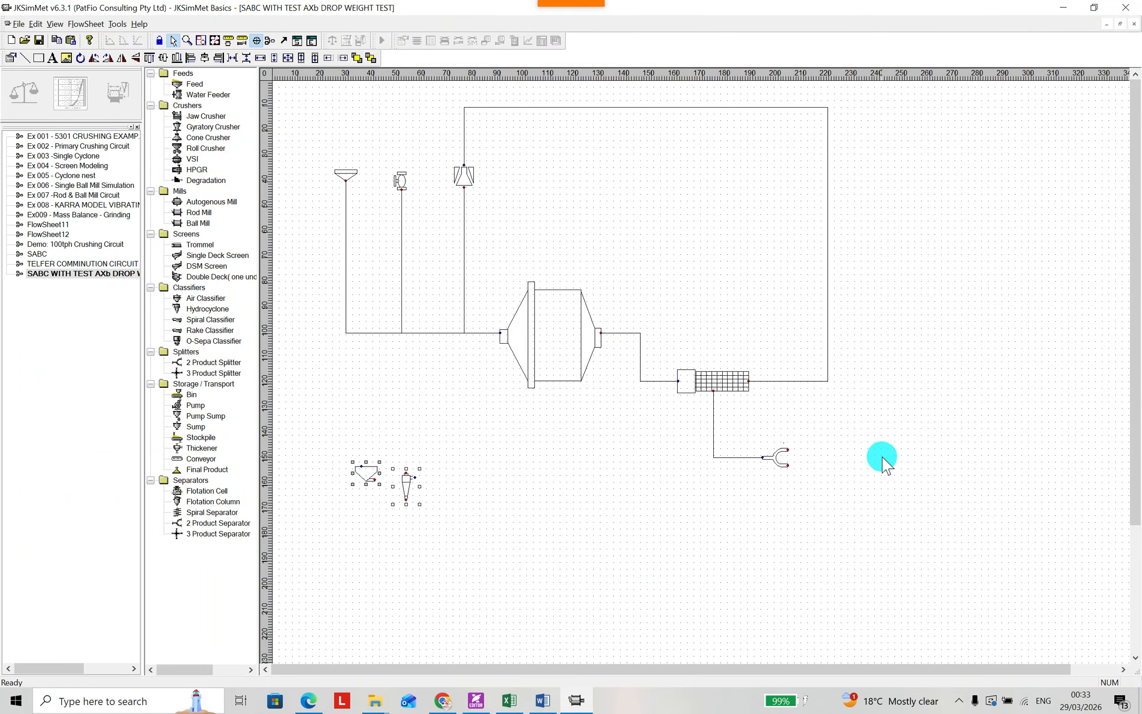
Check the circuit diagram in Word, move the hydrocyclone to the flowsheet's upper right, and place the sump to the lower right of the splitter
{"action": "left_click", "coordinate": [549, 702]}
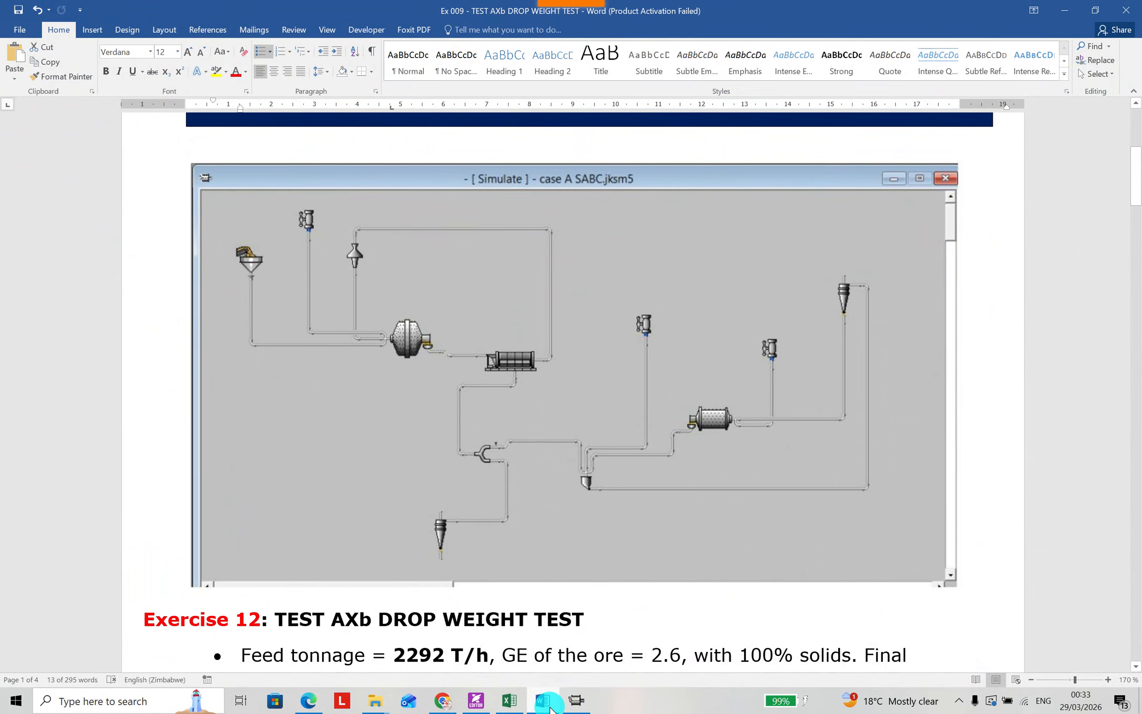
{"action": "left_click", "coordinate": [549, 703]}
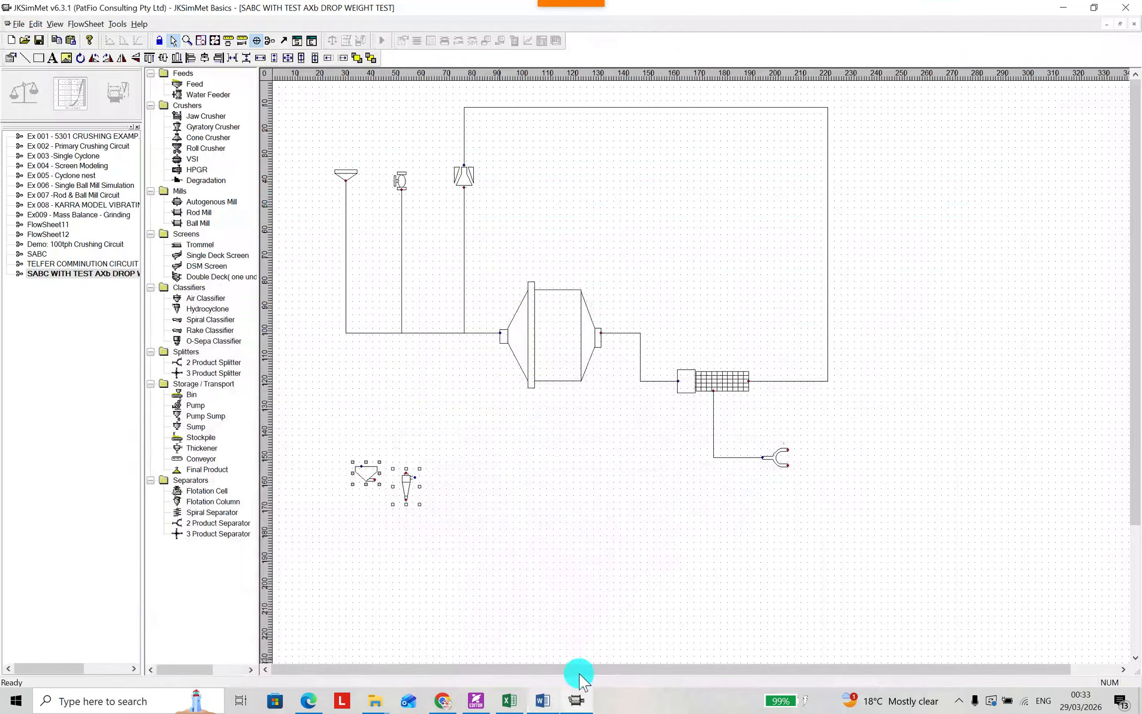
{"action": "left_click", "coordinate": [383, 470]}
{"action": "mouse_move", "coordinate": [388, 475]}
{"action": "left_mouse_down"}
{"action": "mouse_move", "coordinate": [910, 461]}
{"action": "mouse_move", "coordinate": [944, 498]}
{"action": "mouse_move", "coordinate": [926, 462]}
{"action": "mouse_move", "coordinate": [913, 468]}
{"action": "mouse_move", "coordinate": [983, 254]}
{"action": "mouse_move", "coordinate": [989, 193]}
{"action": "left_mouse_up"}
{"action": "left_click", "coordinate": [944, 495]}
{"action": "left_click", "coordinate": [880, 455]}
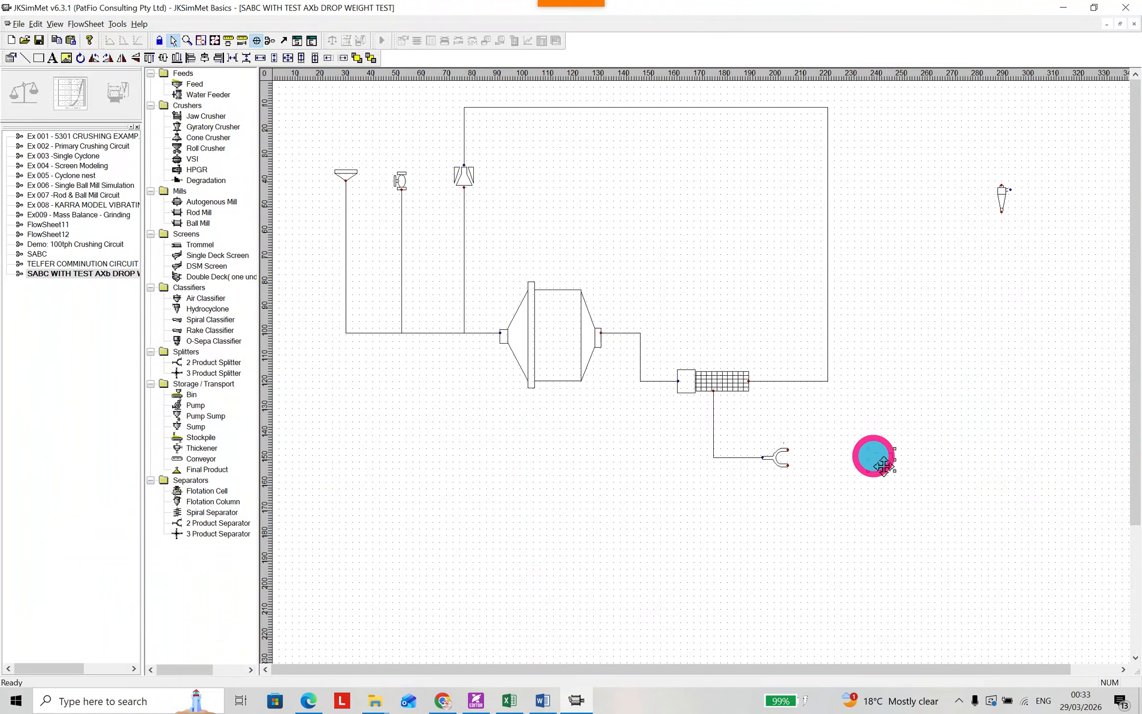
{"action": "left_click_drag", "start_coordinate": [892, 491], "coordinate": [888, 488]}
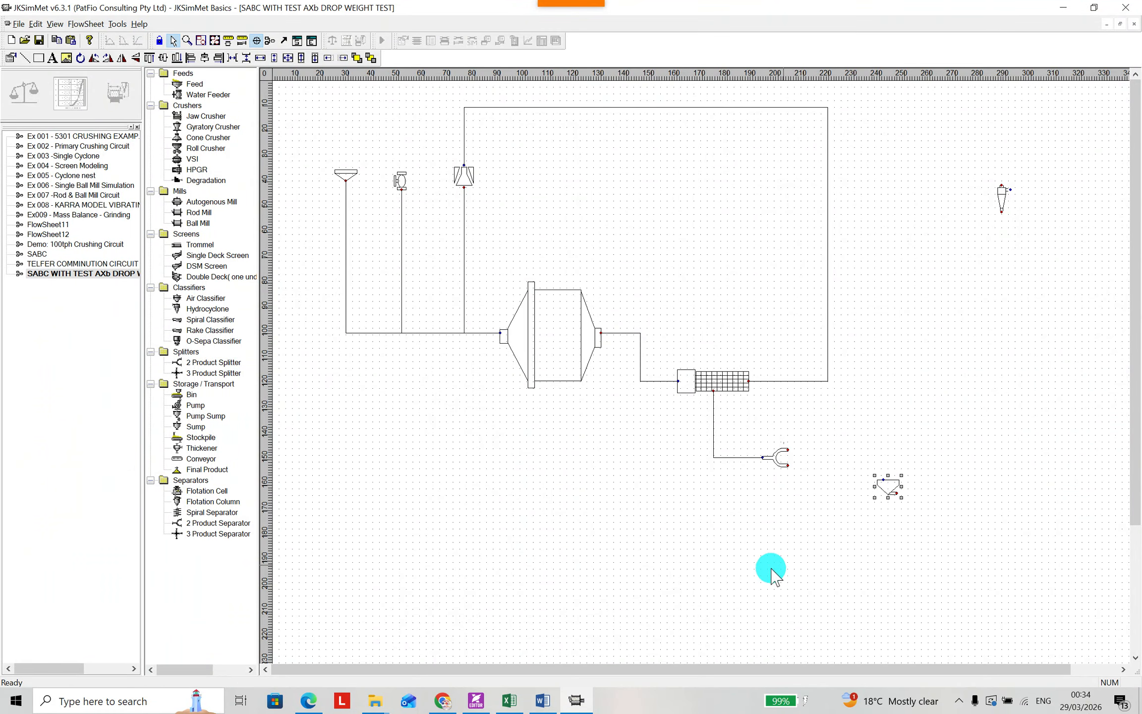
{"action": "left_click", "coordinate": [544, 700]}
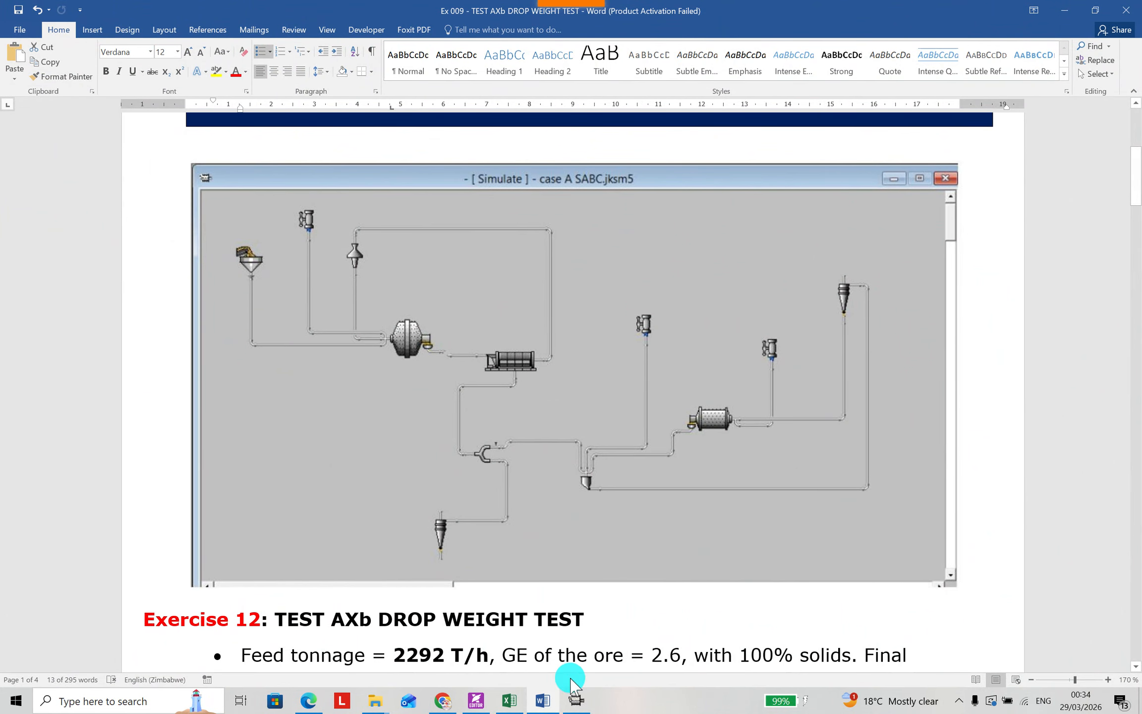
{"action": "left_click", "coordinate": [543, 701]}
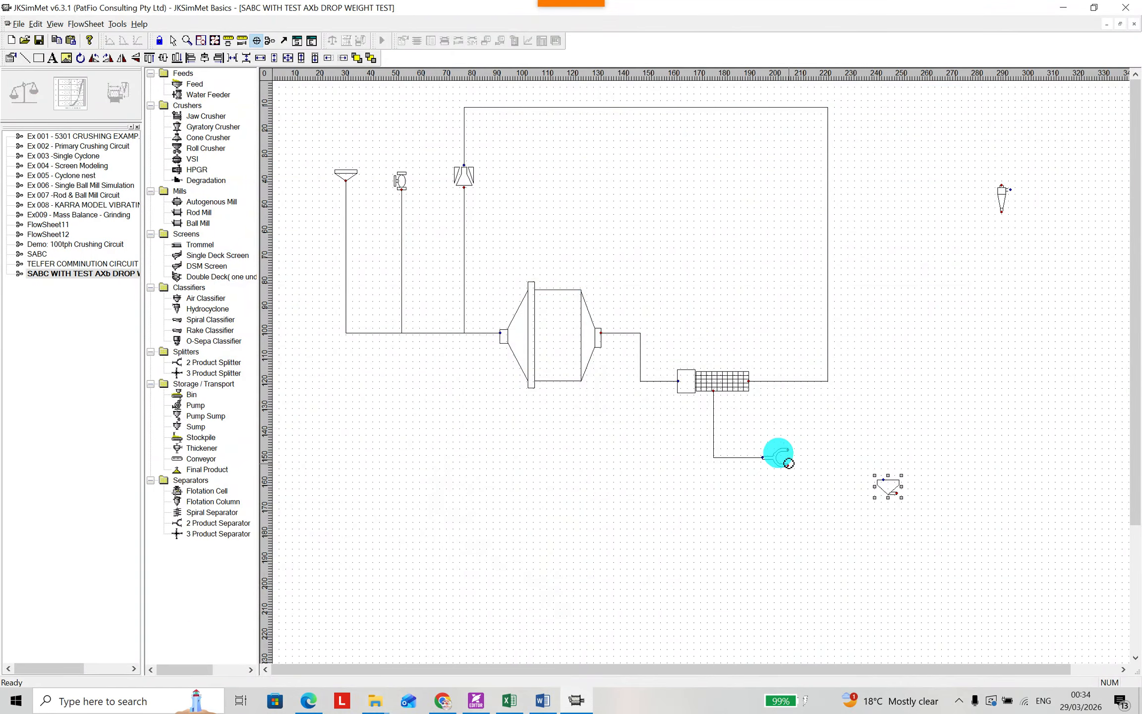
{"action": "left_click_drag", "start_coordinate": [789, 450], "coordinate": [876, 446]}
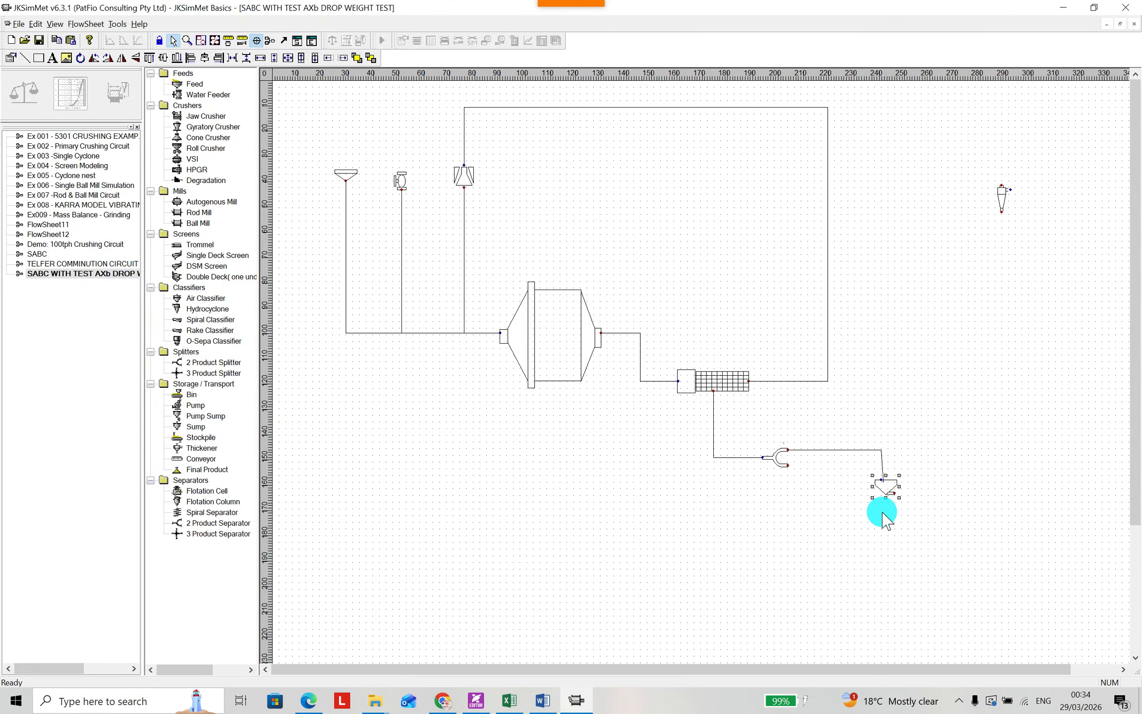
{"action": "left_click", "coordinate": [882, 461]}
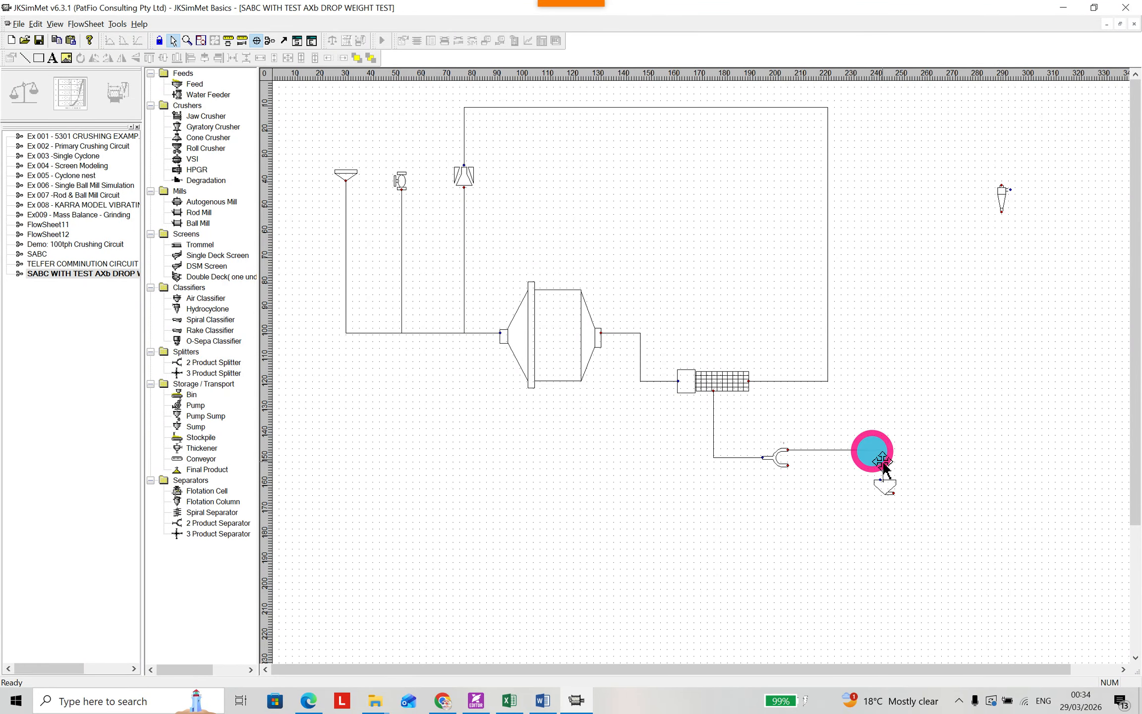
{"action": "key", "text": "Delete"}
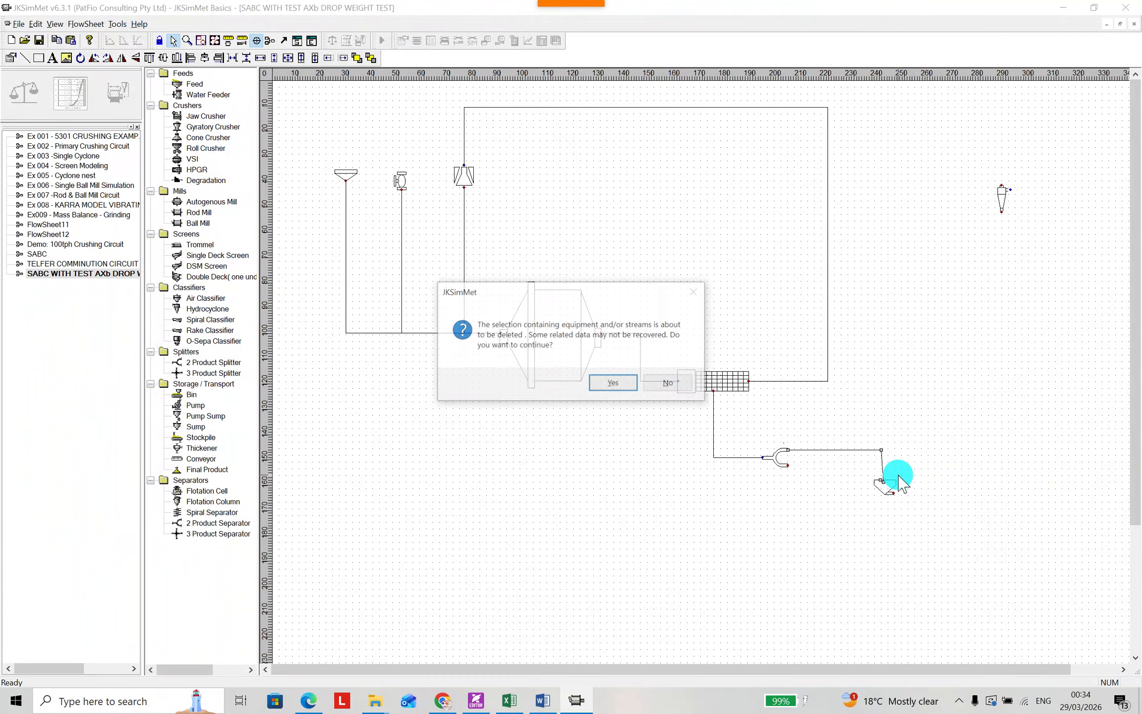
{"action": "left_click", "coordinate": [615, 384]}
Connect the splitter's upper outlet to the sump inlet with a right-angled stream
{"action": "left_click", "coordinate": [783, 452]}
{"action": "left_click_drag", "start_coordinate": [789, 448], "coordinate": [880, 479]}
{"action": "left_click_drag", "start_coordinate": [787, 464], "coordinate": [792, 470]}
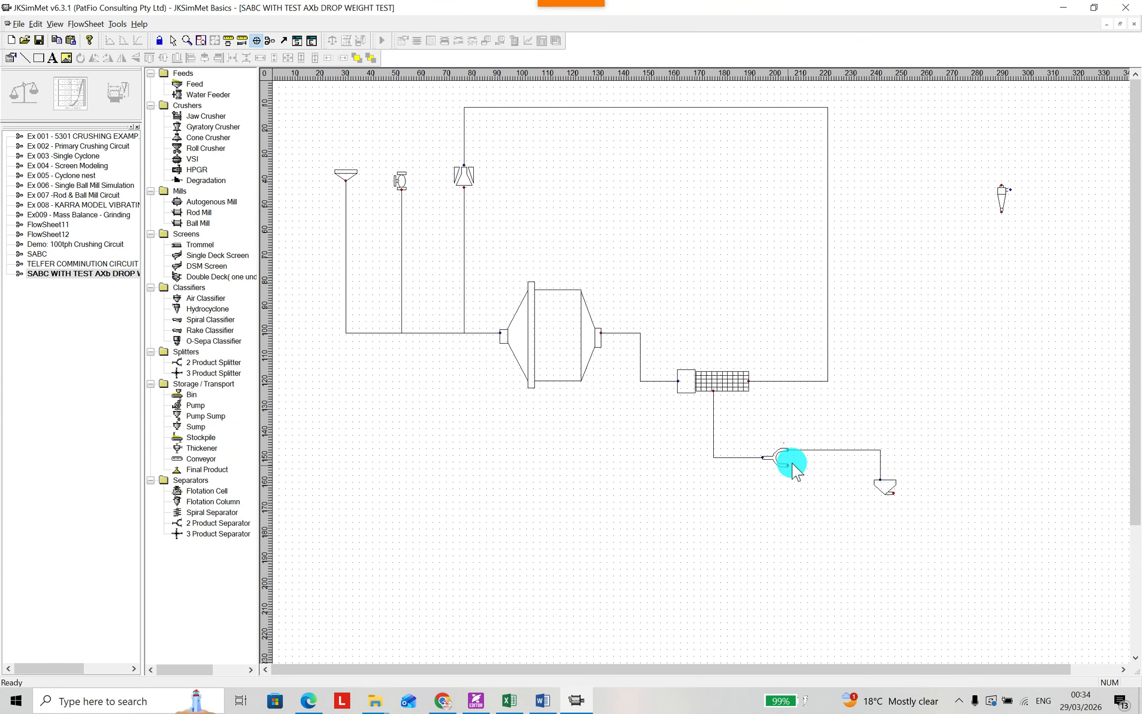
Move the hydrocyclone from the upper right to below the splitter and connect the splitter's lower outlet to its inlet
{"action": "left_click_drag", "start_coordinate": [1001, 195], "coordinate": [771, 540]}
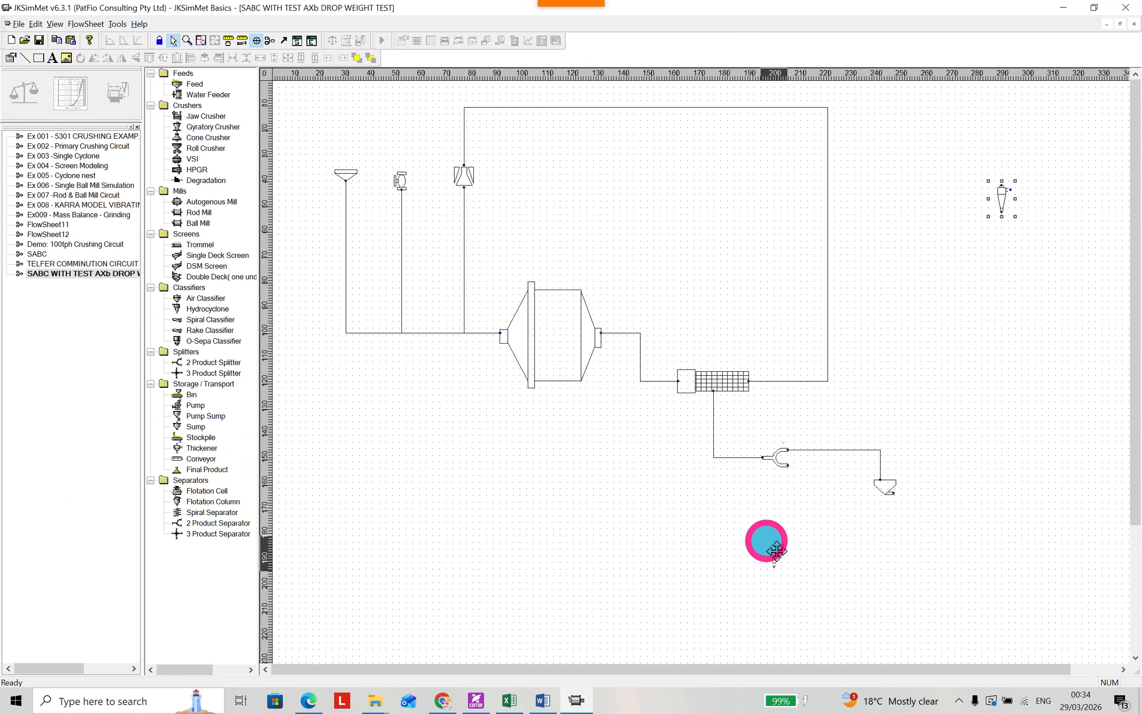
{"action": "left_click_drag", "start_coordinate": [775, 550], "coordinate": [775, 551]}
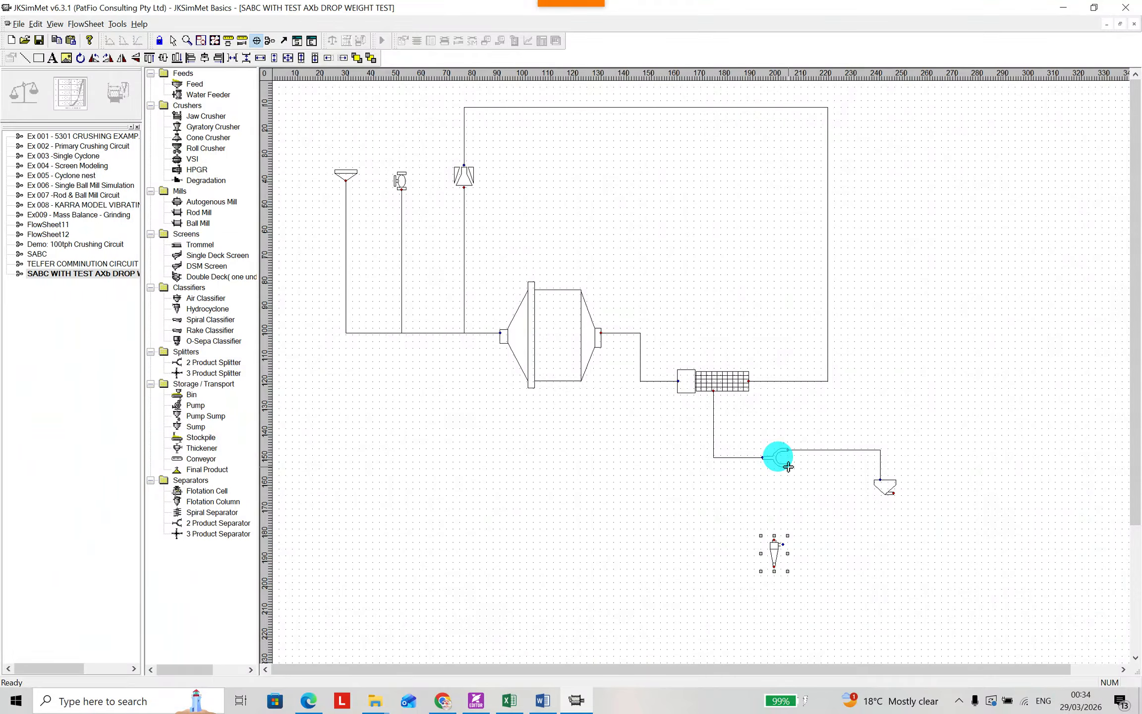
{"action": "left_click_drag", "start_coordinate": [788, 467], "coordinate": [780, 530]}
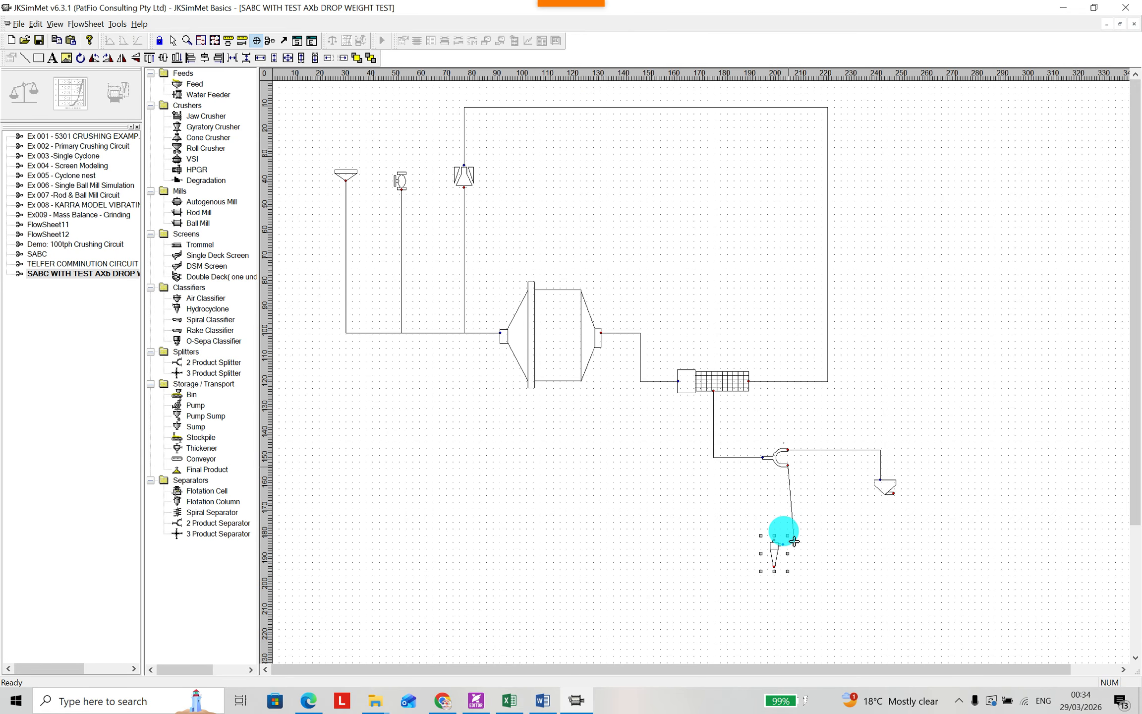
Draw the lower hydrocyclone's overflow product stream out to the left and its underflow product stream out to the right
{"action": "left_click_drag", "start_coordinate": [779, 546], "coordinate": [706, 508]}
{"action": "left_click_drag", "start_coordinate": [774, 566], "coordinate": [841, 594]}
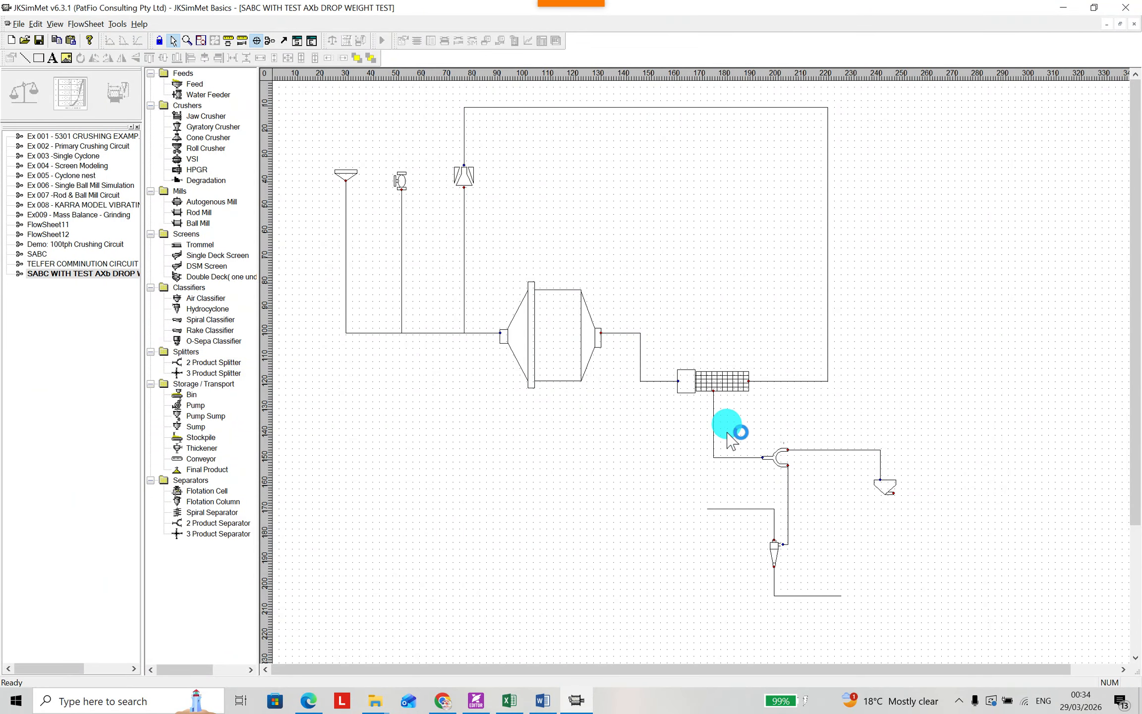
Check the circuit diagram in Word, then place a Ball Mill above and to the right of the sump and enlarge it
{"action": "left_click", "coordinate": [549, 701]}
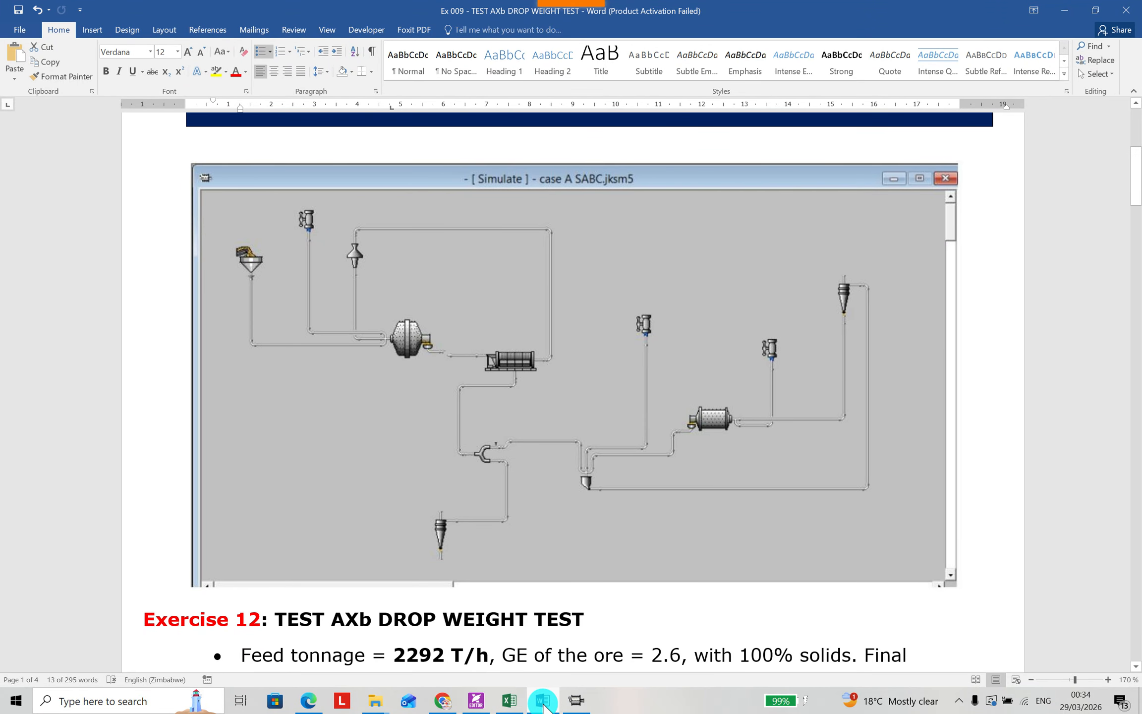
{"action": "left_click", "coordinate": [544, 703]}
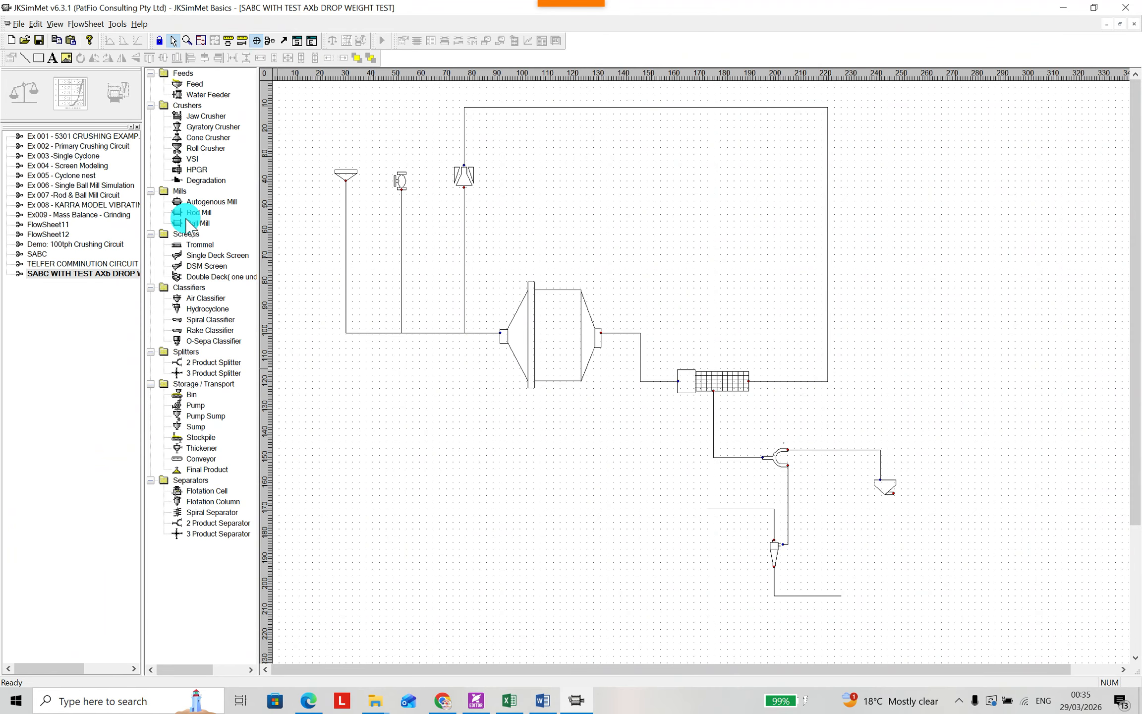
{"action": "left_click_drag", "start_coordinate": [196, 223], "coordinate": [978, 358]}
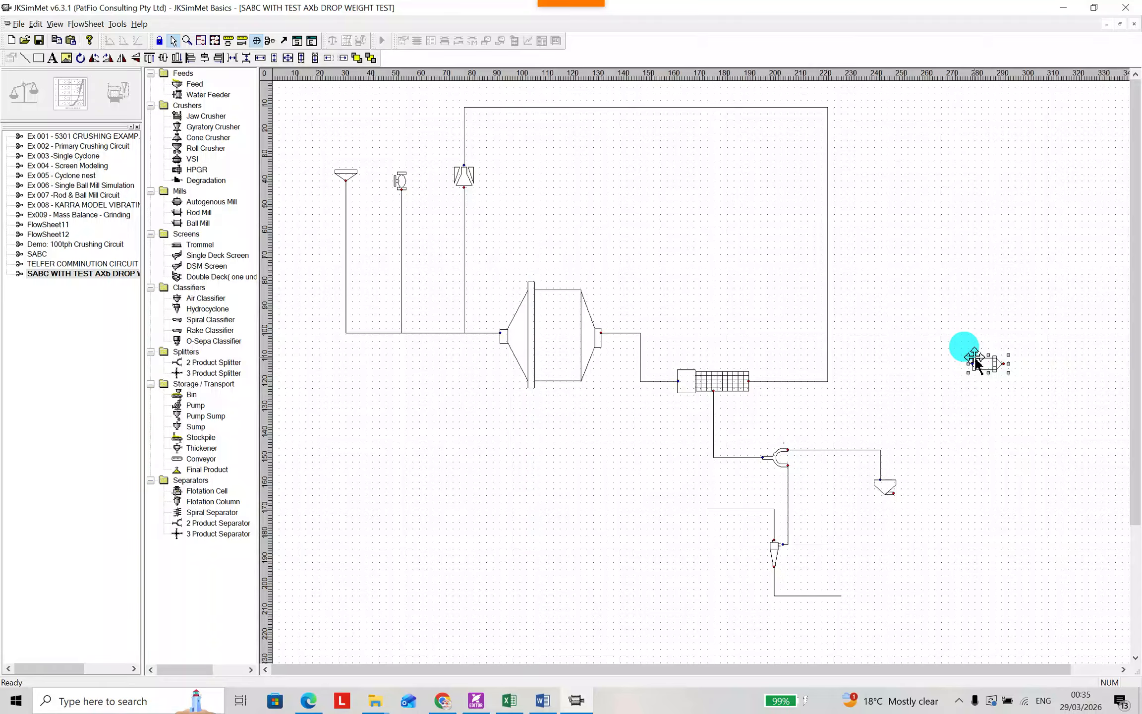
{"action": "left_click_drag", "start_coordinate": [968, 361], "coordinate": [976, 389]}
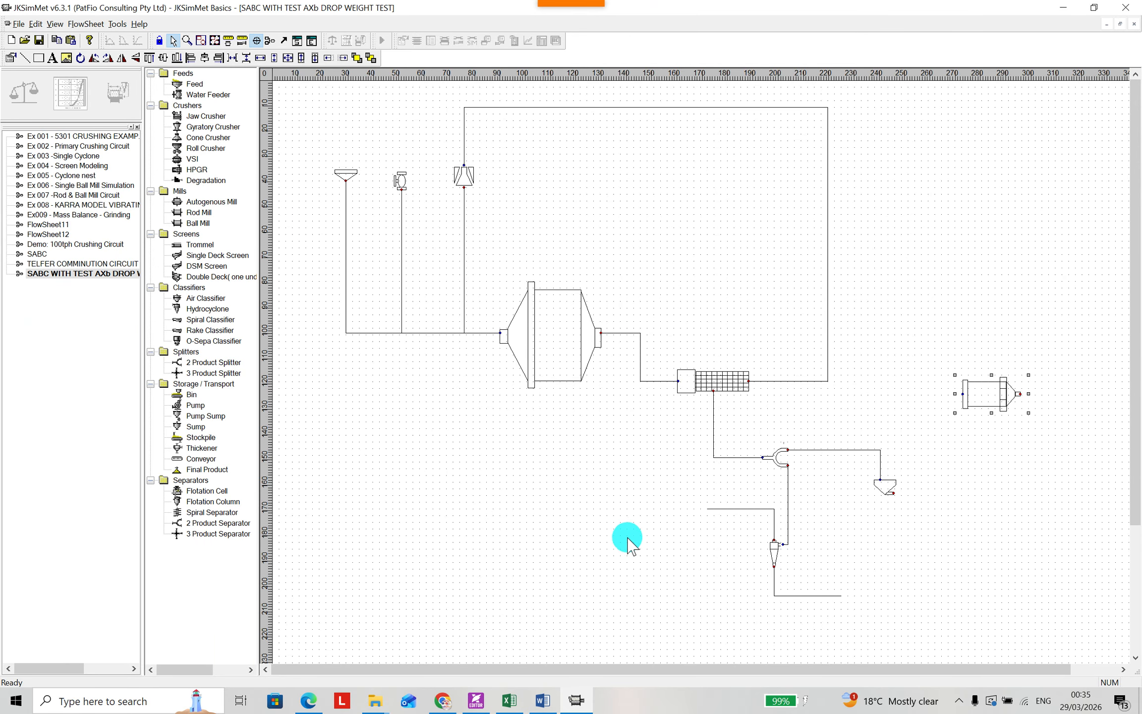
Check the circuit diagram in Word and place a second Hydrocyclone above the ball mill
{"action": "left_click", "coordinate": [542, 699]}
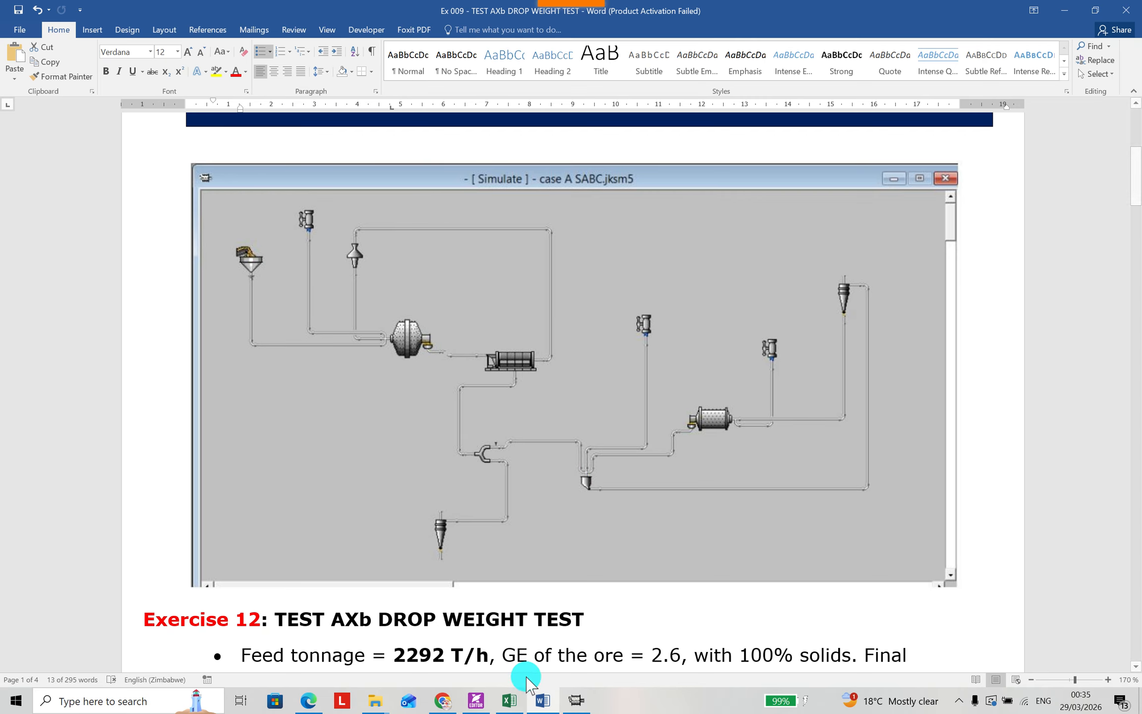
{"action": "left_click", "coordinate": [576, 700]}
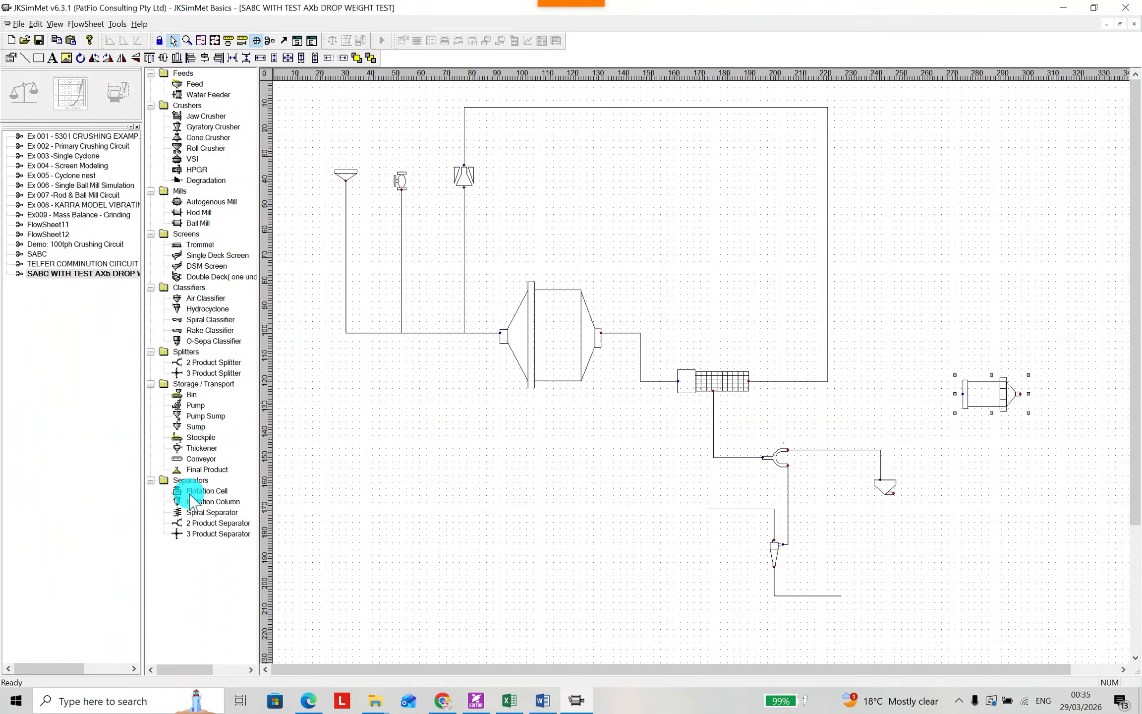
{"action": "left_click_drag", "start_coordinate": [197, 313], "coordinate": [1025, 250]}
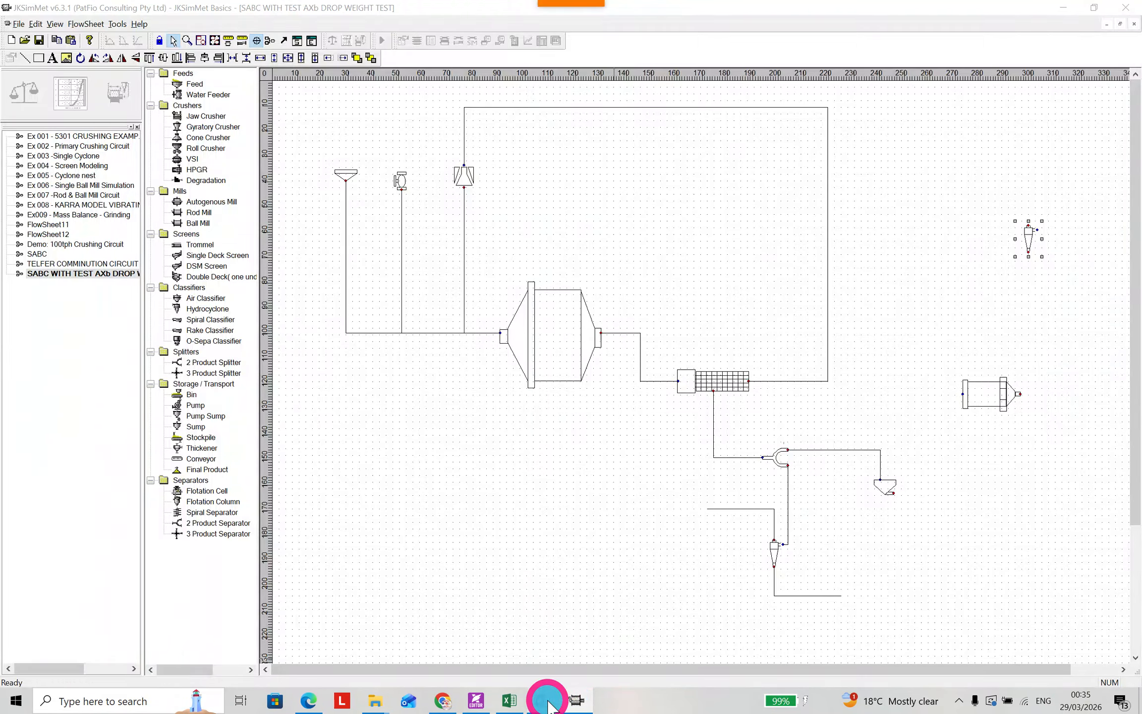
Check the circuit diagram in Word and connect the sump outlet to the upper hydrocyclone inlet, routing the stream around the right of the ball mill
{"action": "left_click", "coordinate": [545, 702]}
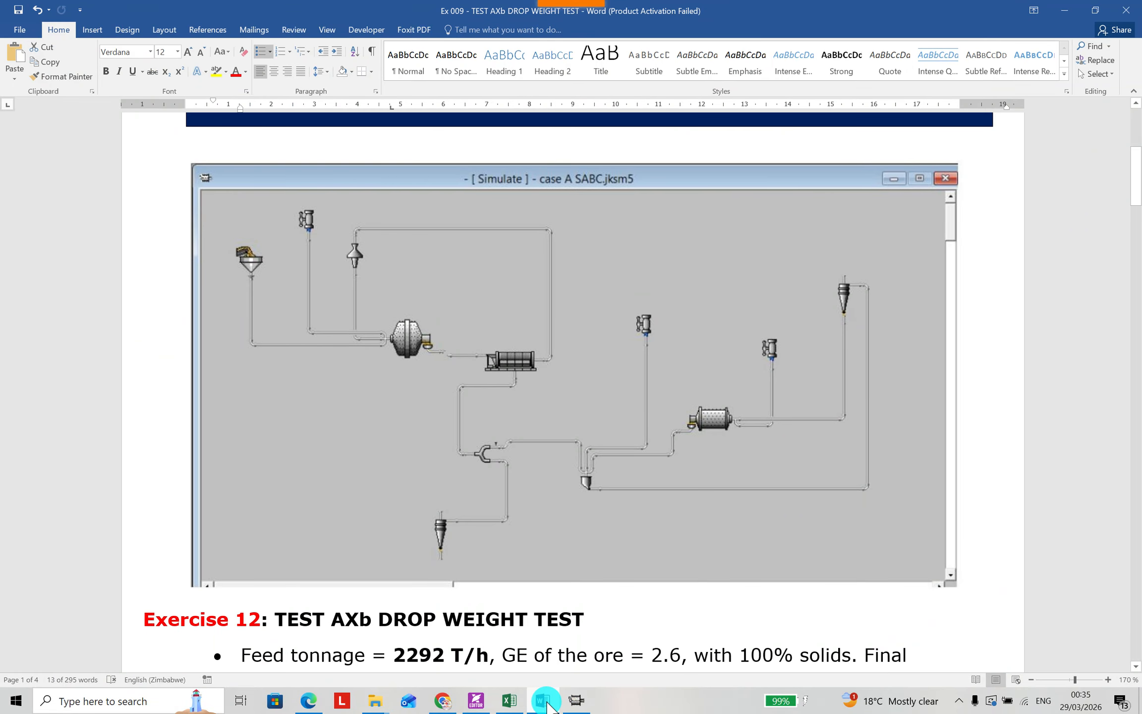
{"action": "left_click", "coordinate": [576, 700]}
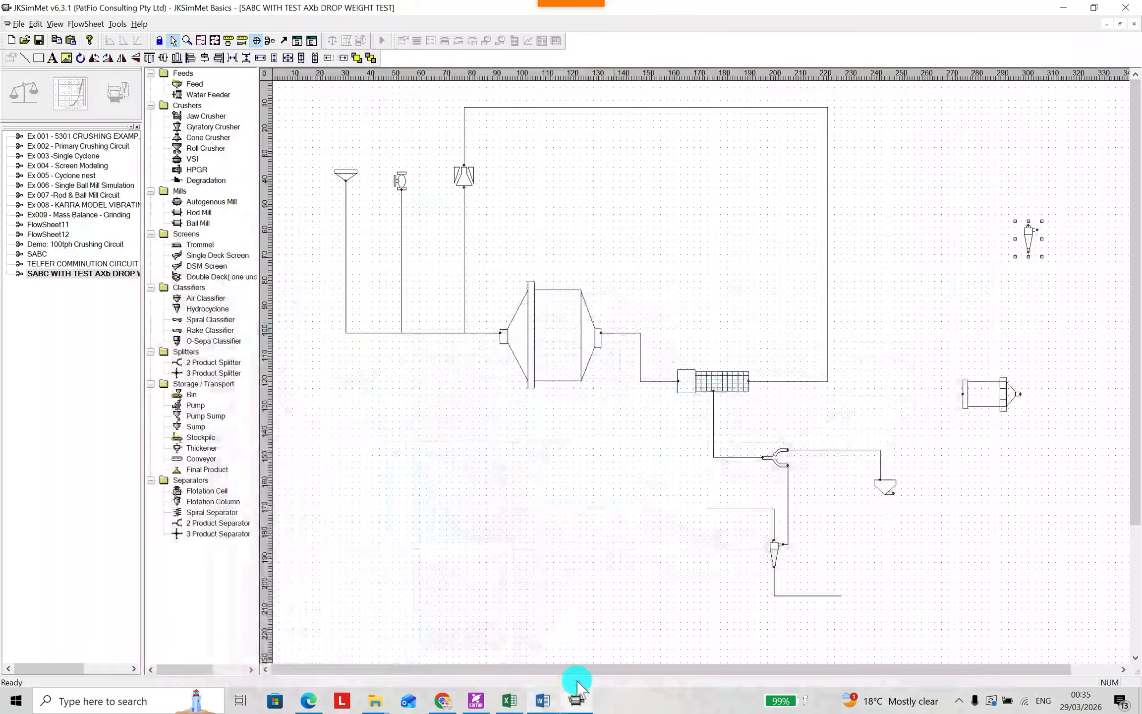
{"action": "left_click", "coordinate": [894, 492]}
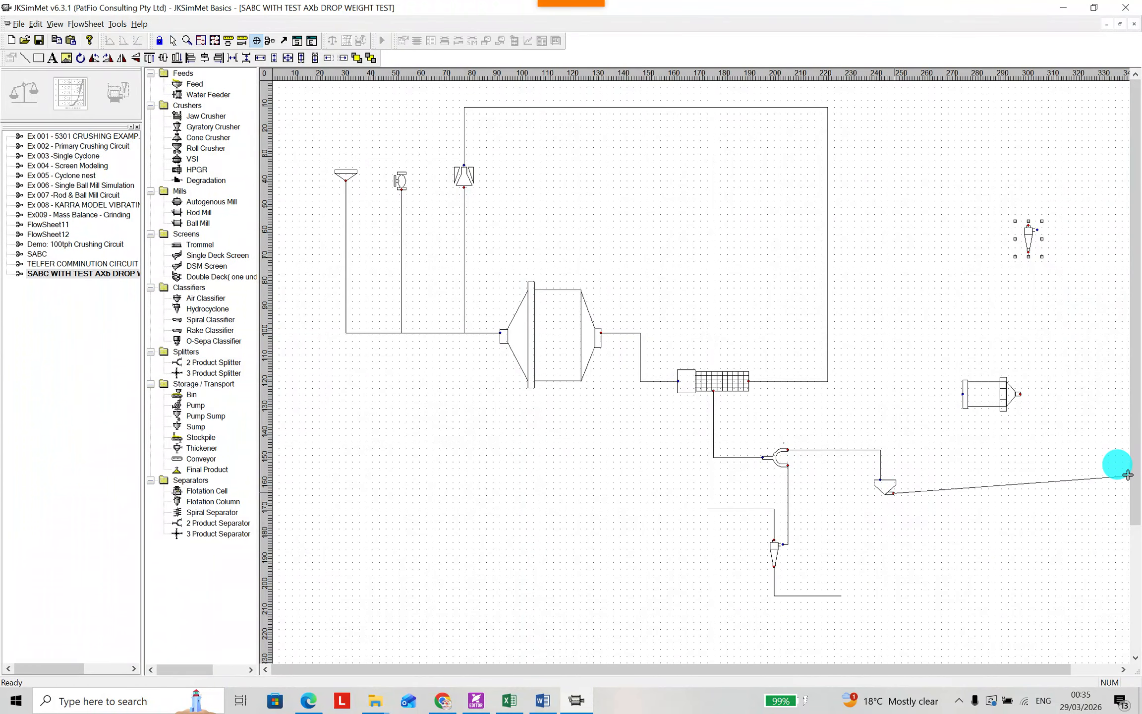
{"action": "left_click", "coordinate": [1089, 489]}
{"action": "left_click", "coordinate": [1096, 221]}
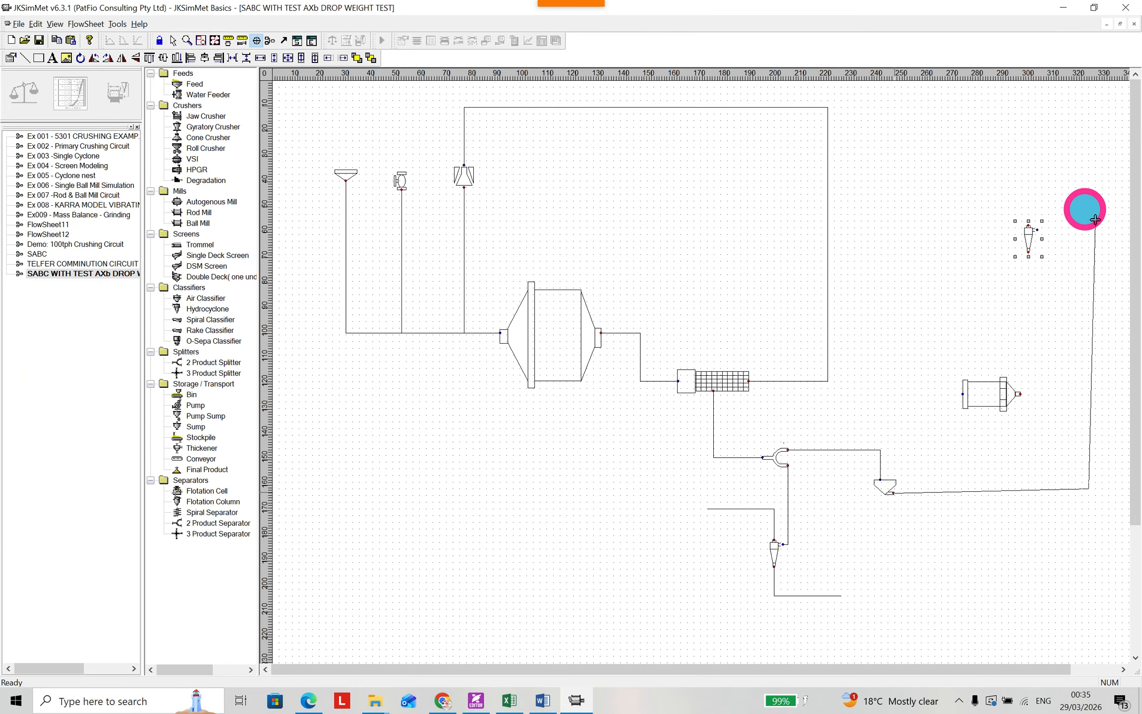
{"action": "left_click", "coordinate": [1036, 228]}
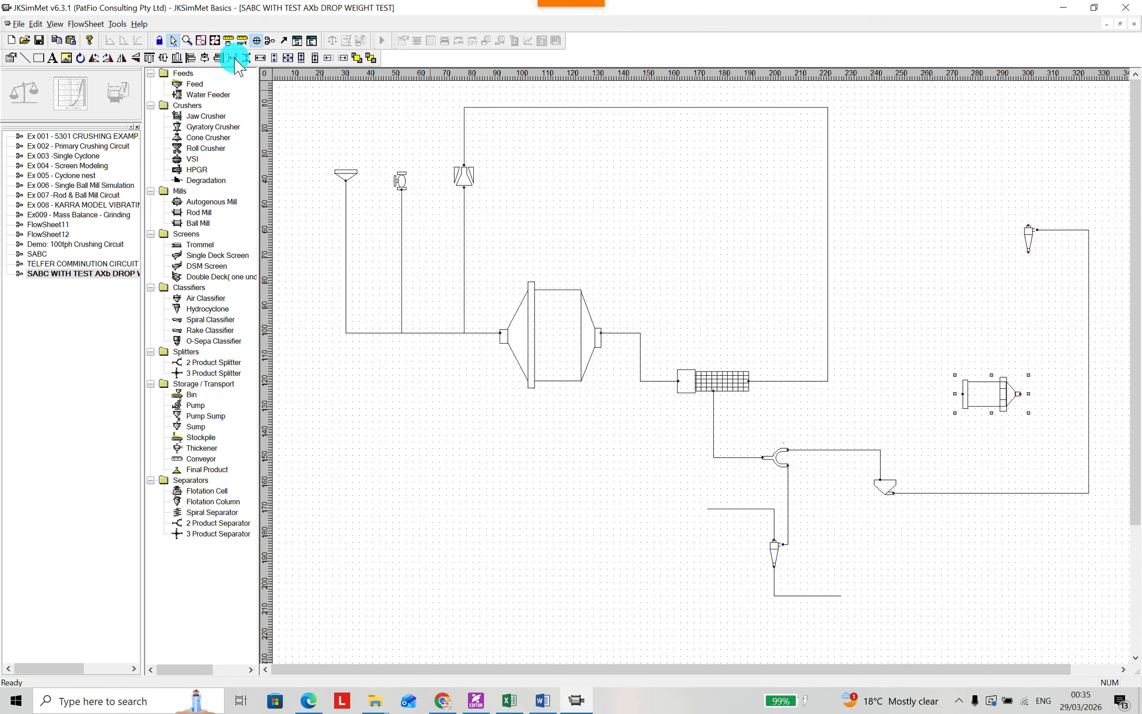
Check the circuit diagram in Word and rotate the ball mill by 180 degrees so its discharge end faces left
{"action": "left_click", "coordinate": [542, 700]}
{"action": "left_click", "coordinate": [542, 700]}
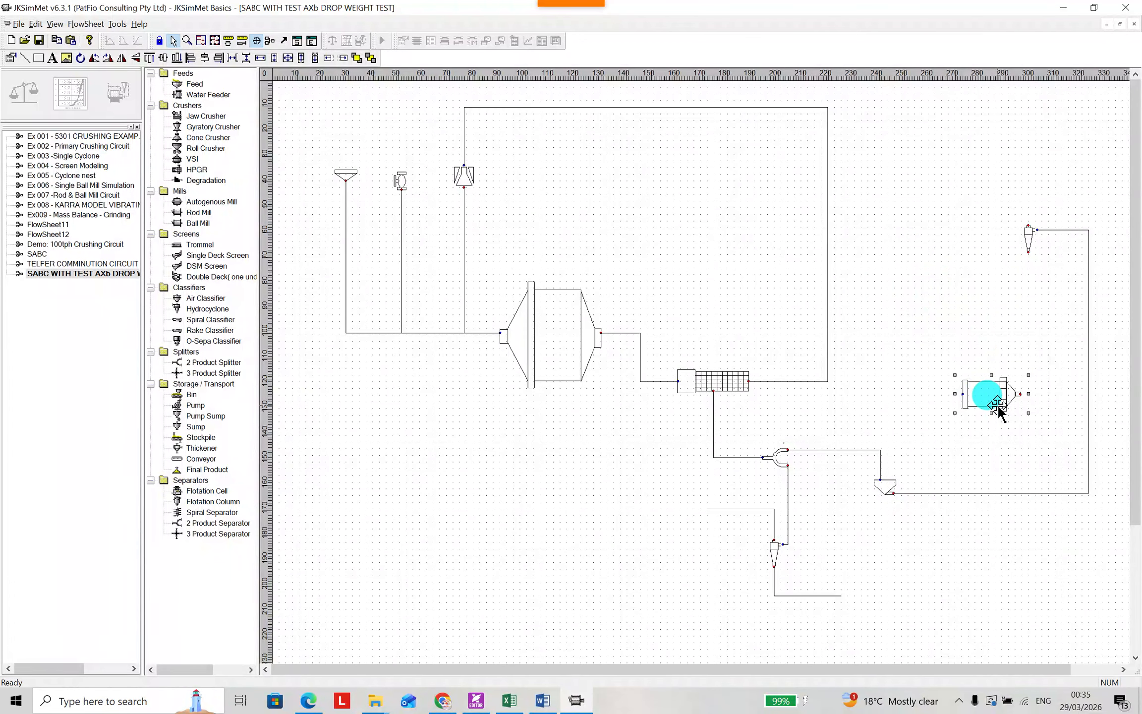
{"action": "left_click", "coordinate": [95, 58]}
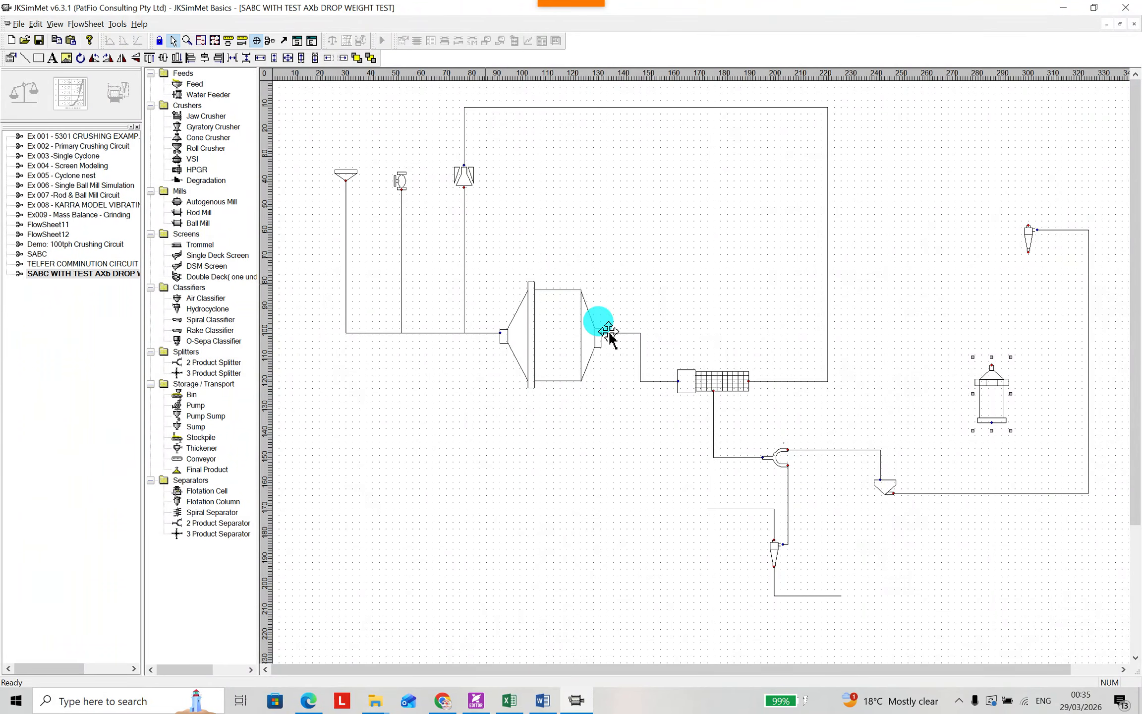
{"action": "left_click", "coordinate": [94, 58]}
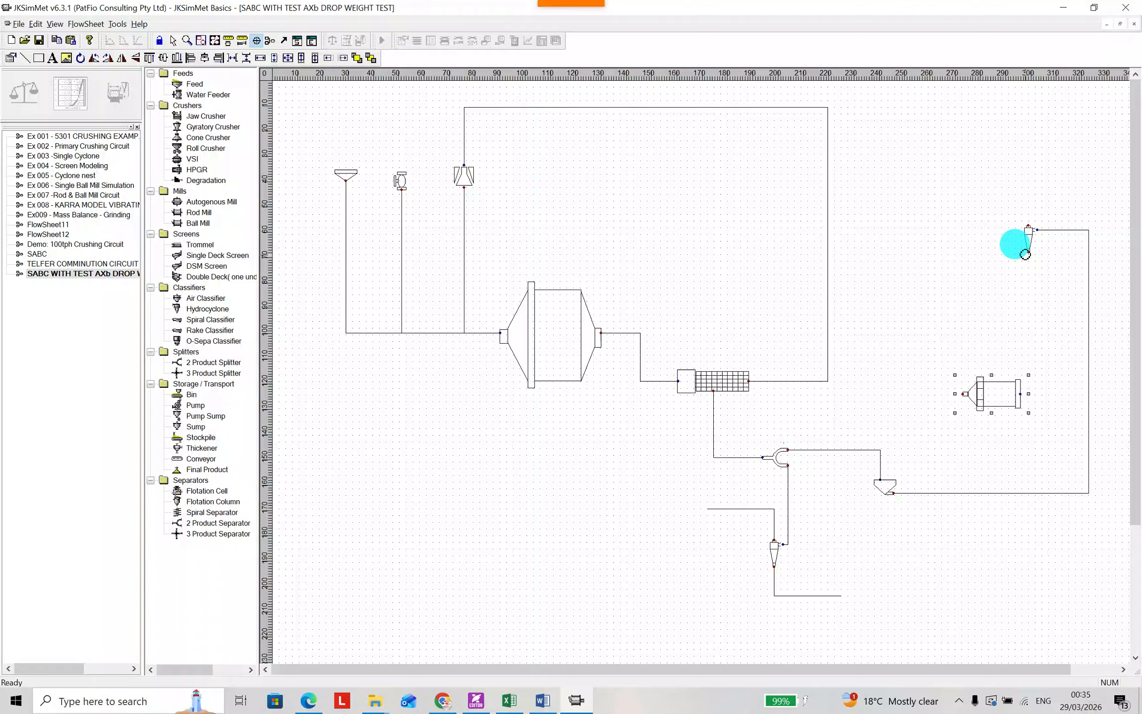
{"action": "left_click_drag", "start_coordinate": [1027, 251], "coordinate": [1021, 394]}
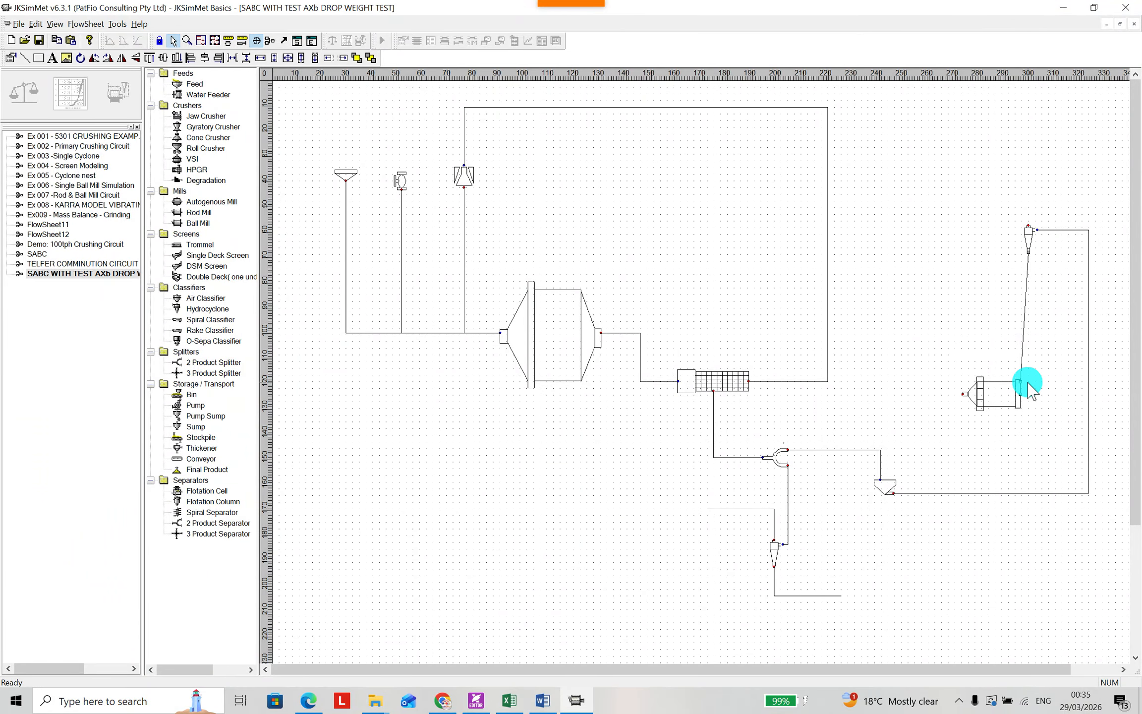
{"action": "left_click", "coordinate": [1024, 302]}
{"action": "key", "text": "Delete"}
{"action": "left_click", "coordinate": [628, 383]}
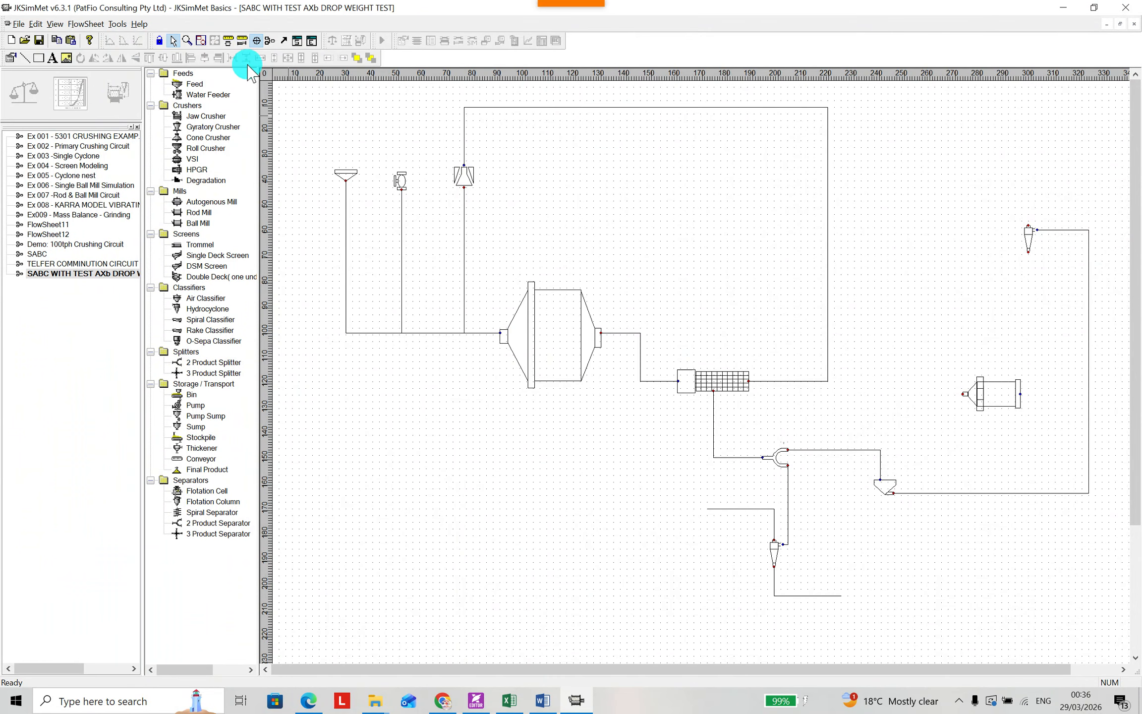
Move the ball mill slightly left and connect the upper hydrocyclone's underflow to its feed end
{"action": "left_click_drag", "start_coordinate": [997, 391], "coordinate": [956, 392]}
{"action": "left_click_drag", "start_coordinate": [1028, 251], "coordinate": [980, 394]}
Check the circuit diagram in Word and draw the upper hydrocyclone's overflow as an open product stream running up and to the right
{"action": "left_click", "coordinate": [1028, 231]}
{"action": "left_click_drag", "start_coordinate": [1029, 228], "coordinate": [1026, 173]}
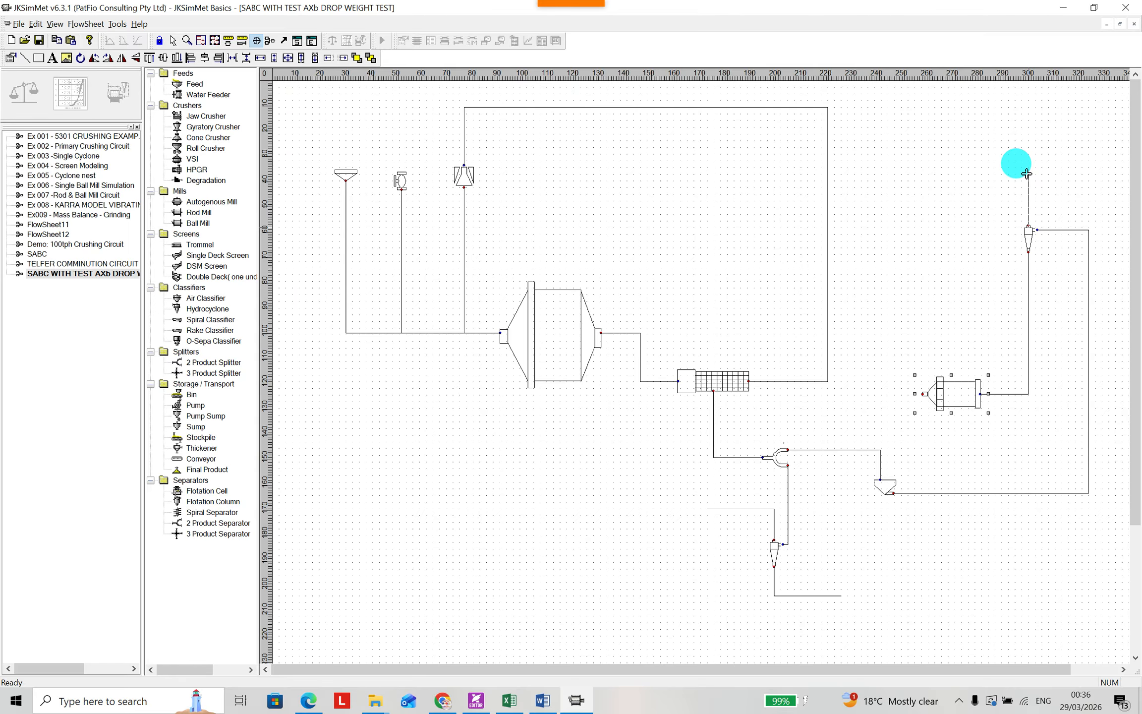
{"action": "left_click", "coordinate": [542, 701]}
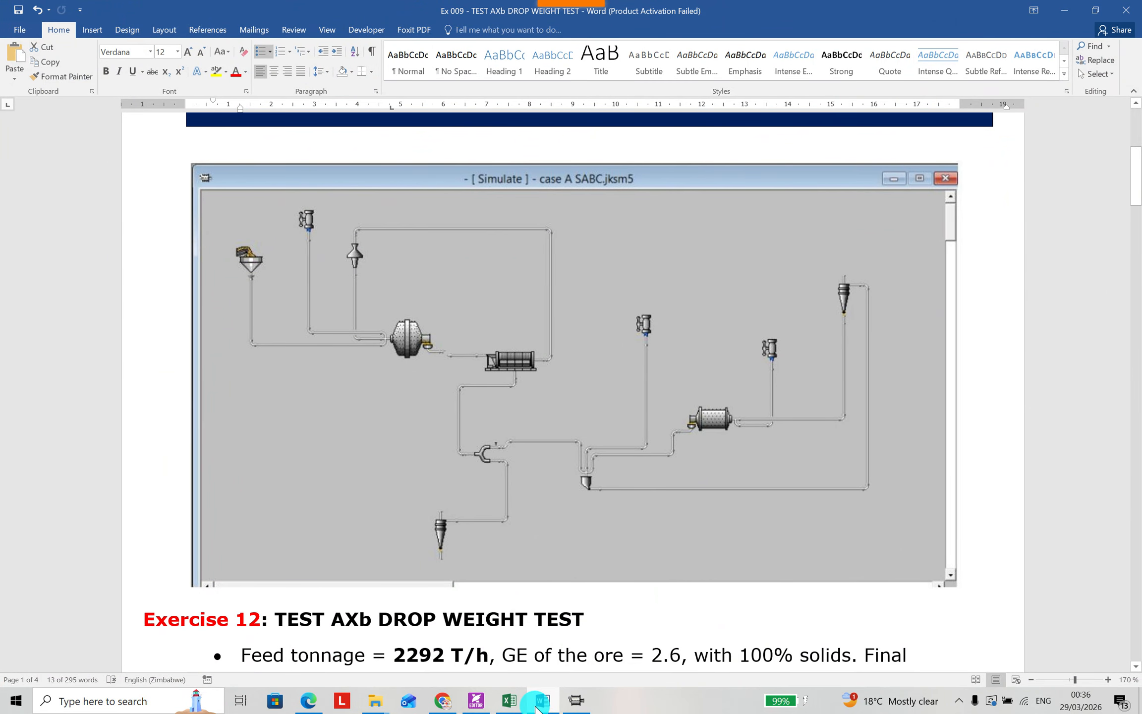
{"action": "left_click", "coordinate": [536, 707]}
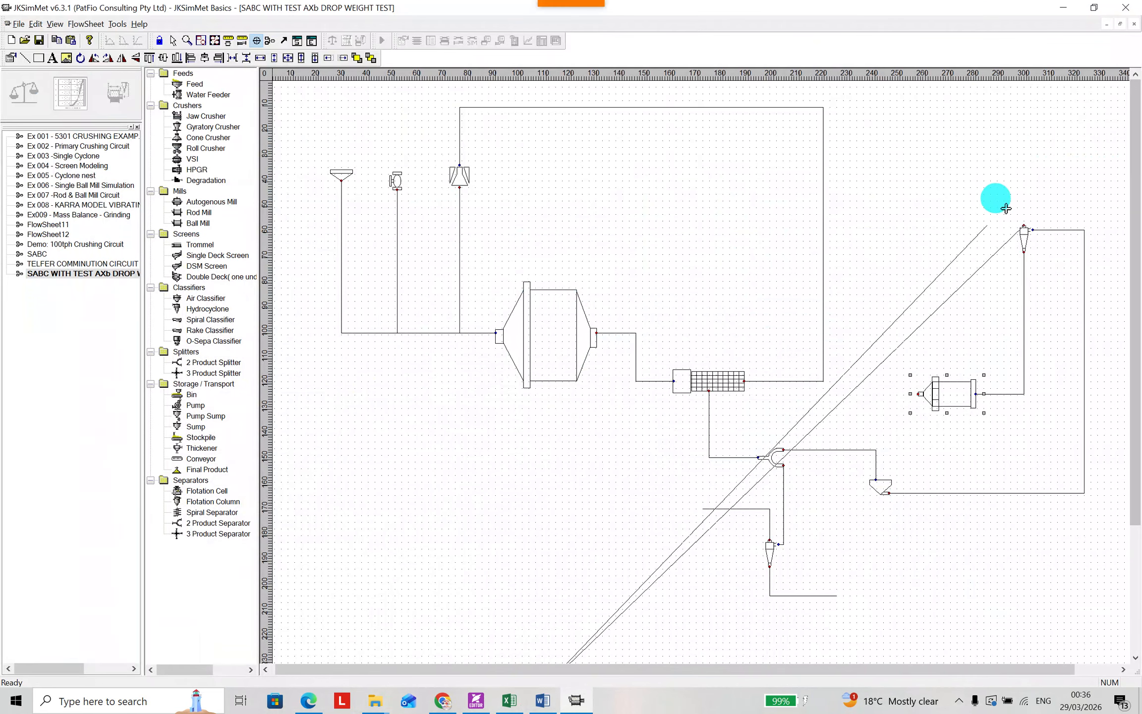
{"action": "key", "text": "Escape"}
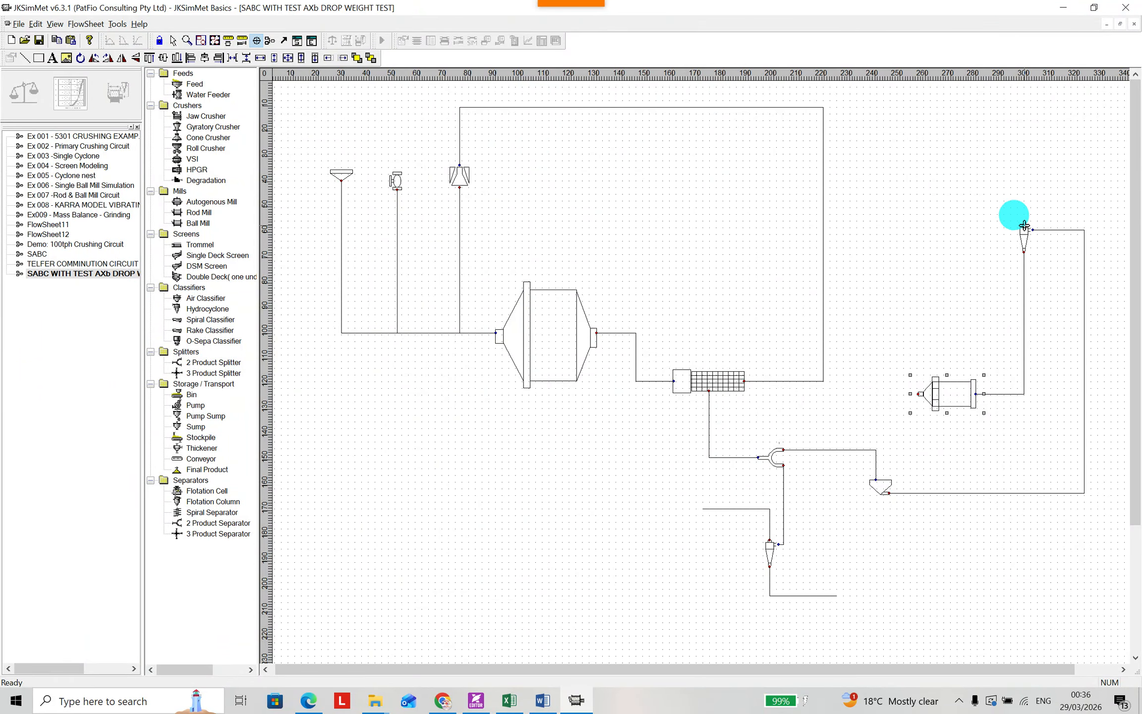
{"action": "left_click", "coordinate": [1024, 226]}
{"action": "left_click", "coordinate": [1025, 175]}
{"action": "double_click", "coordinate": [1091, 175]}
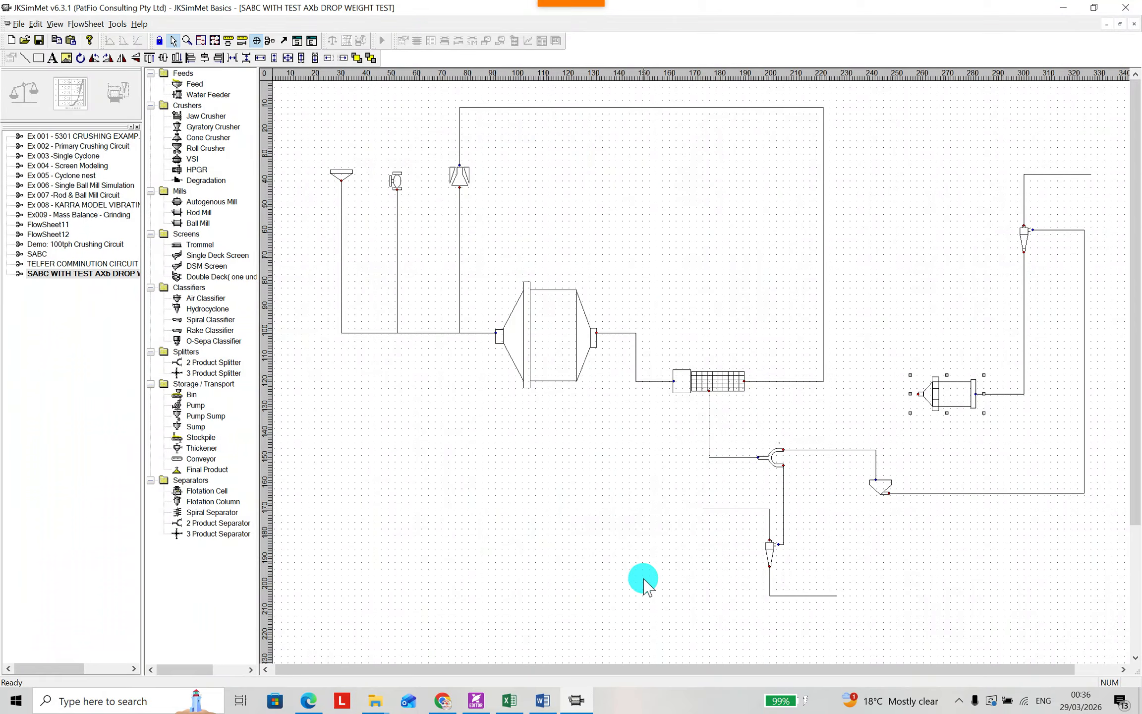
Check the circuit diagram in Word and connect the ball mill discharge to the sump inlet
{"action": "left_click", "coordinate": [545, 699]}
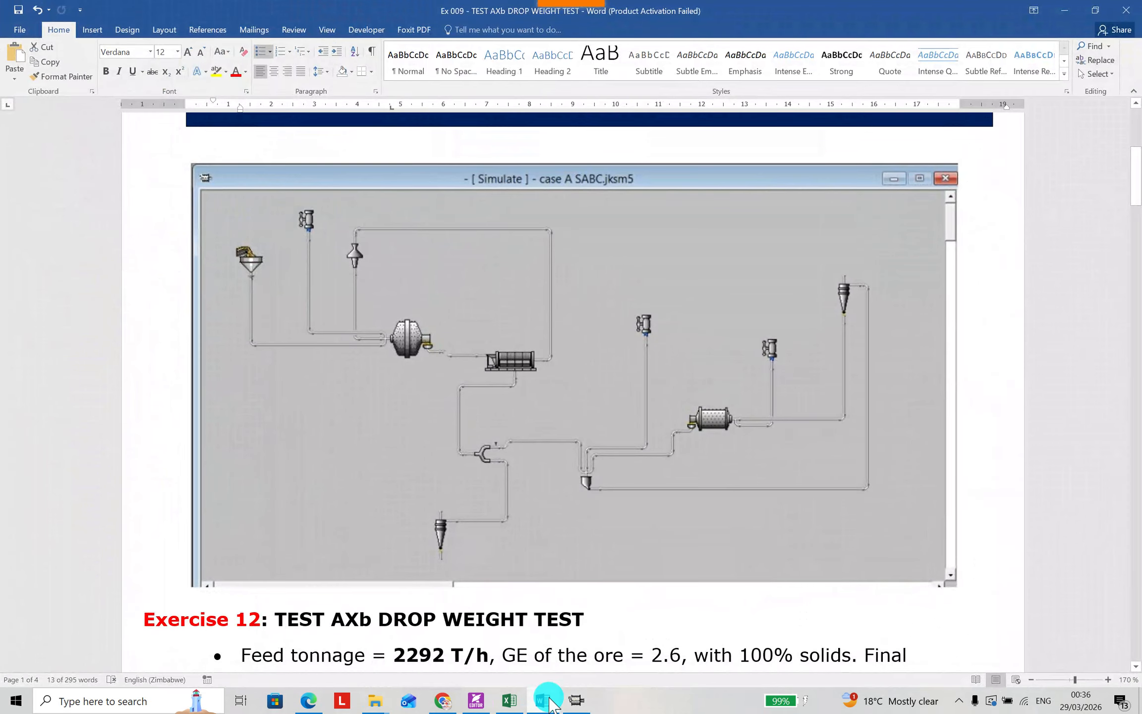
{"action": "left_click", "coordinate": [548, 699]}
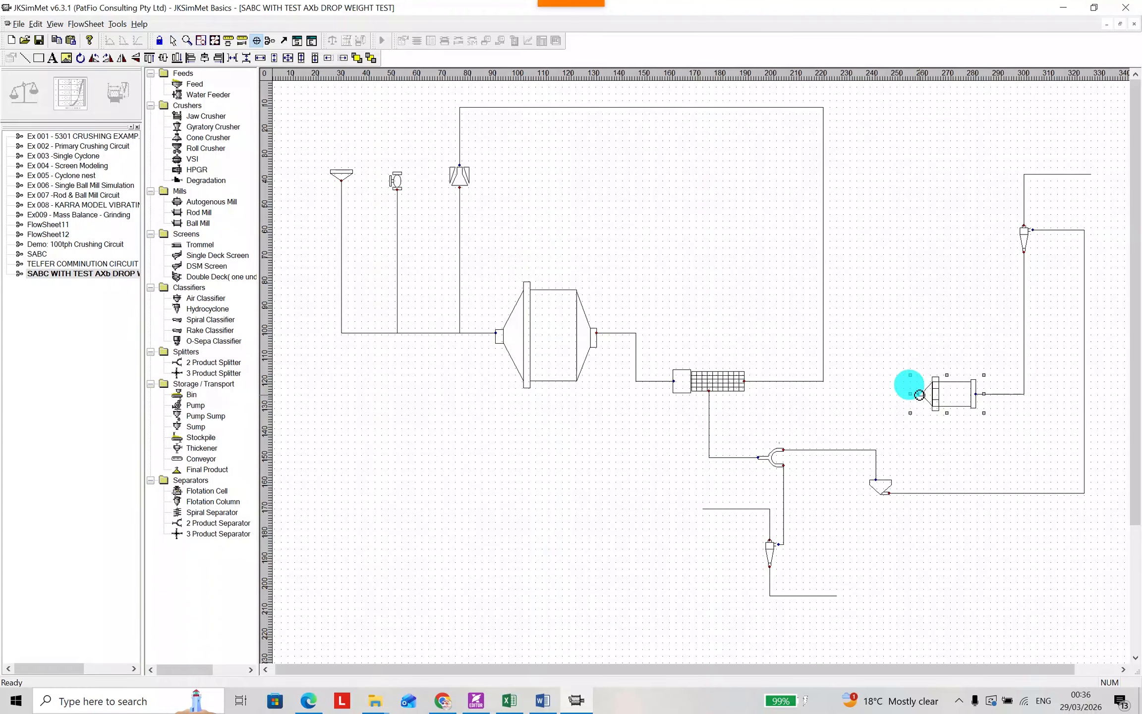
{"action": "left_click_drag", "start_coordinate": [919, 395], "coordinate": [876, 481]}
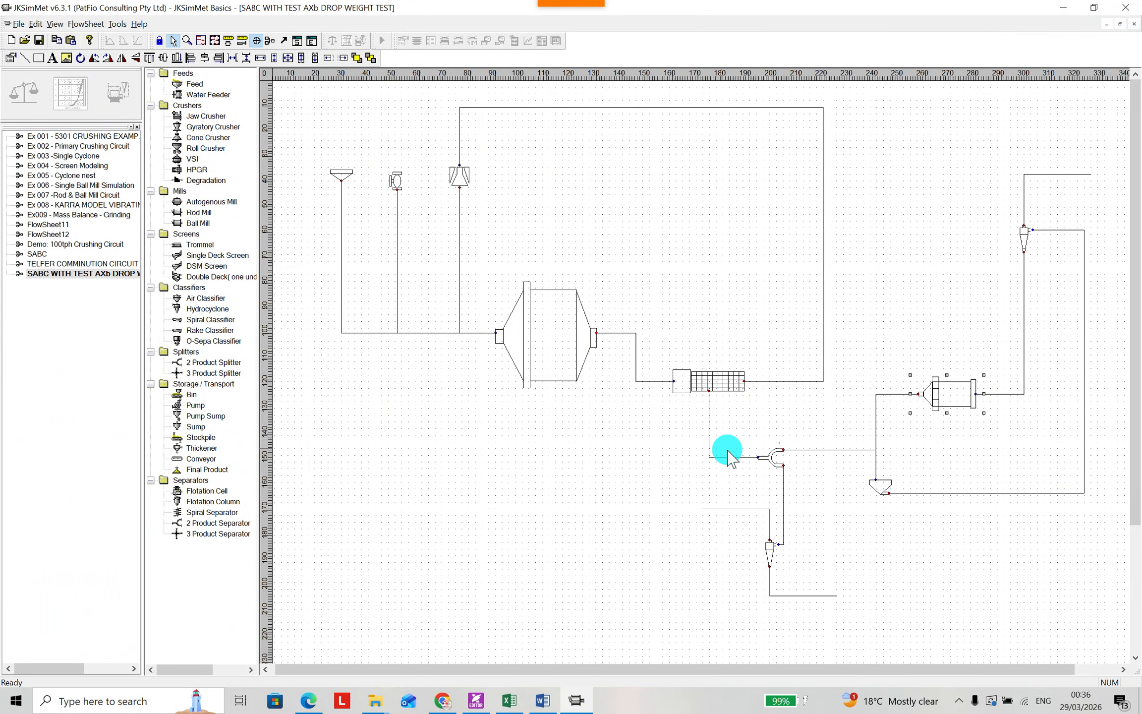
Check the circuit diagram in Word and place a second Water Feeder below and to the left of the autogenous mill
{"action": "left_click", "coordinate": [541, 700]}
{"action": "left_click", "coordinate": [541, 701]}
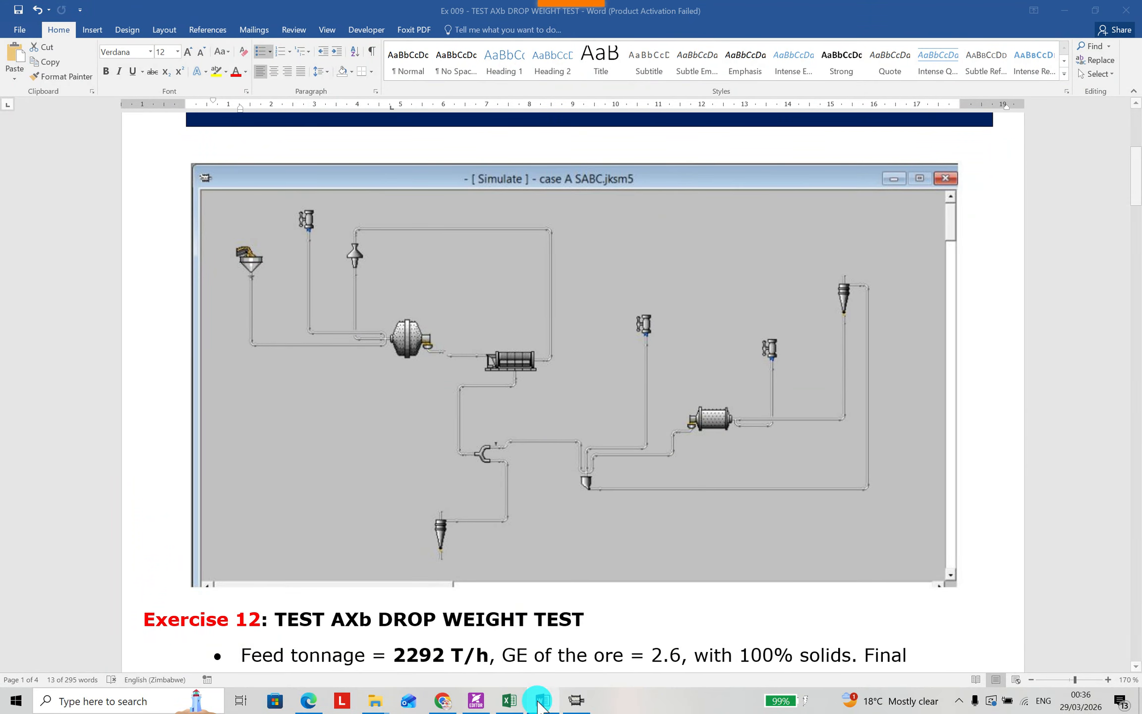
{"action": "left_click", "coordinate": [541, 700]}
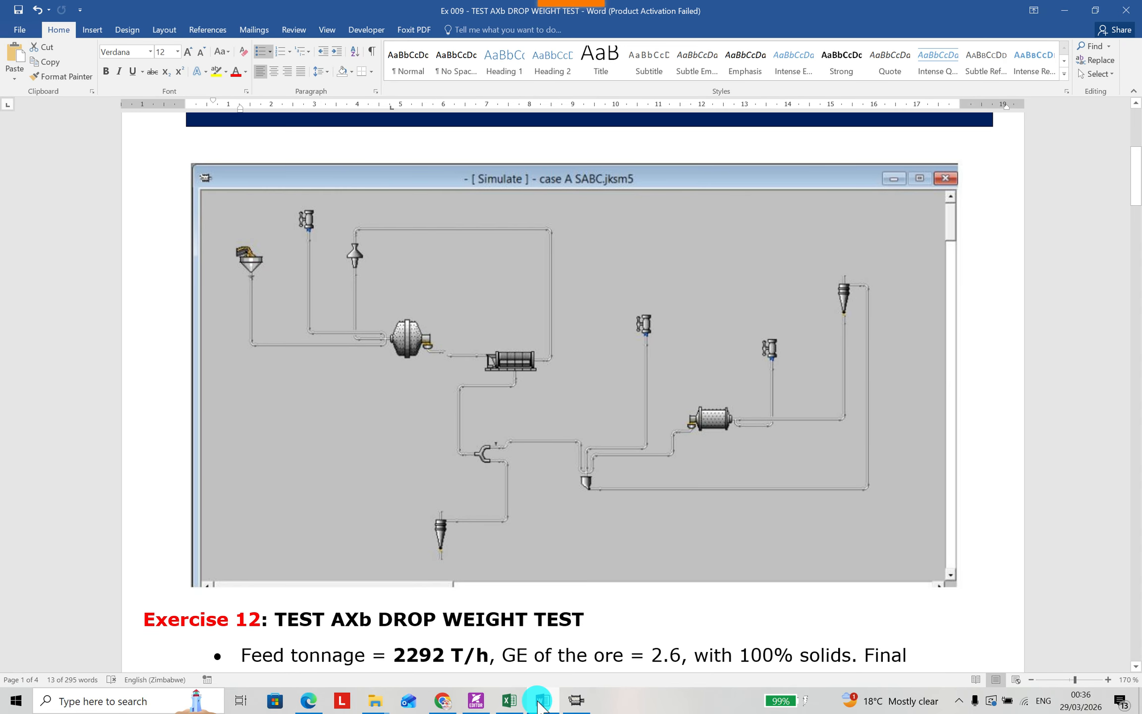
{"action": "left_click", "coordinate": [541, 701]}
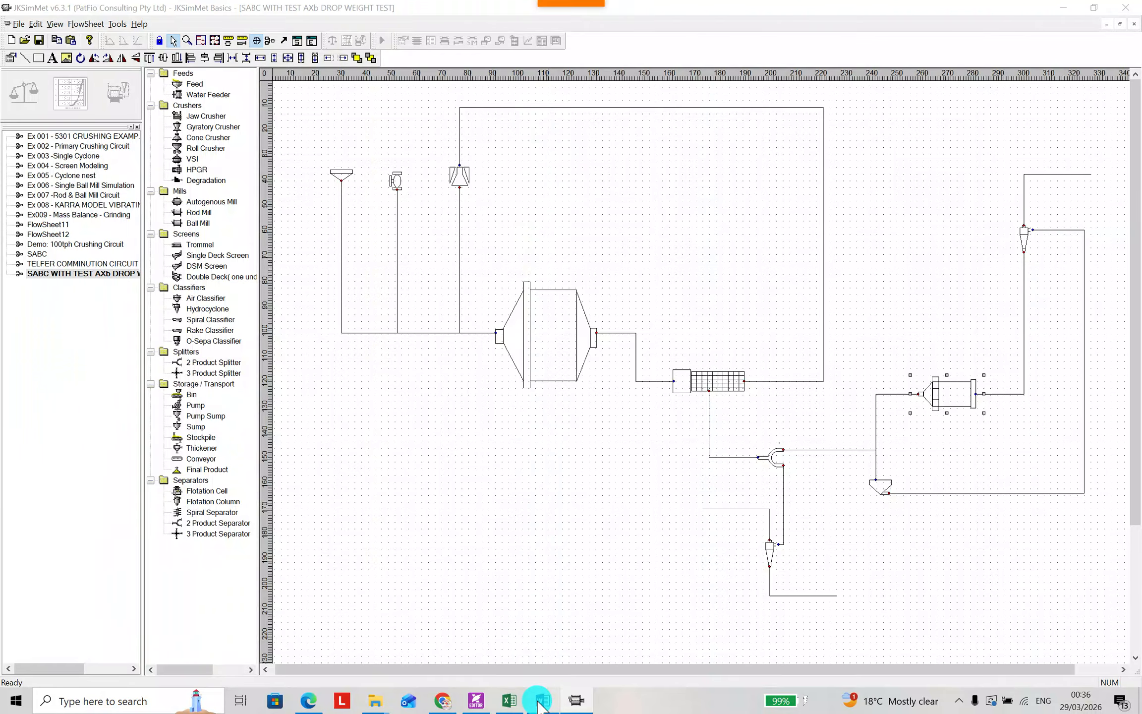
{"action": "left_click", "coordinate": [541, 701]}
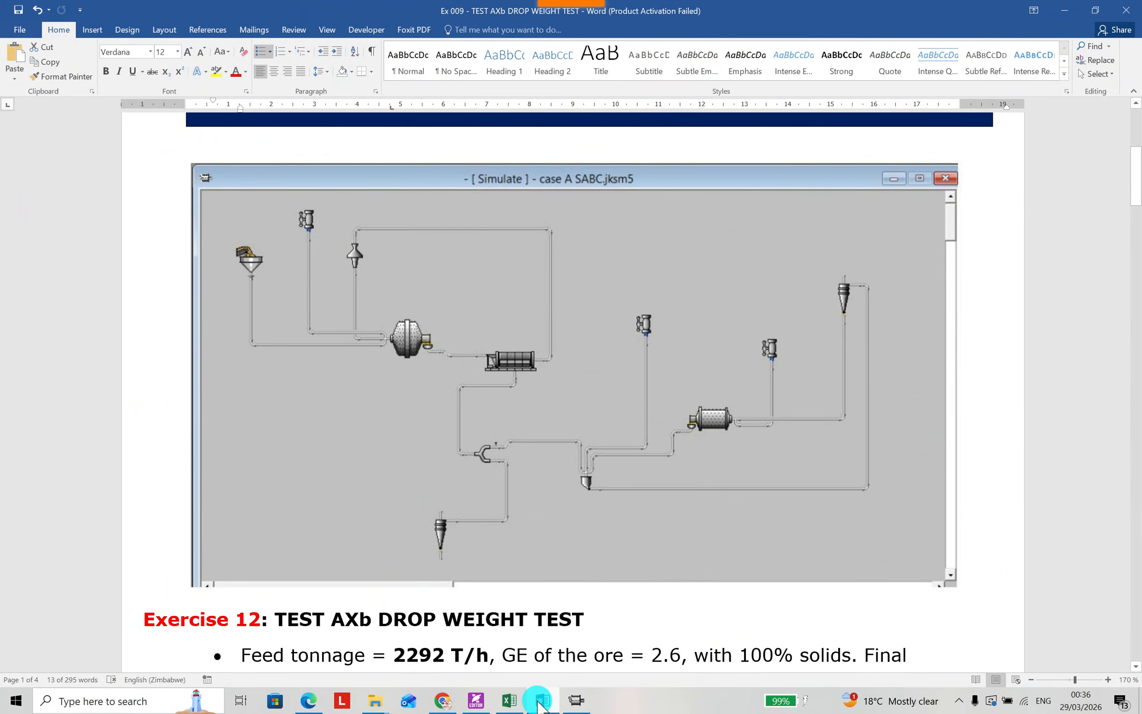
{"action": "left_click", "coordinate": [541, 700]}
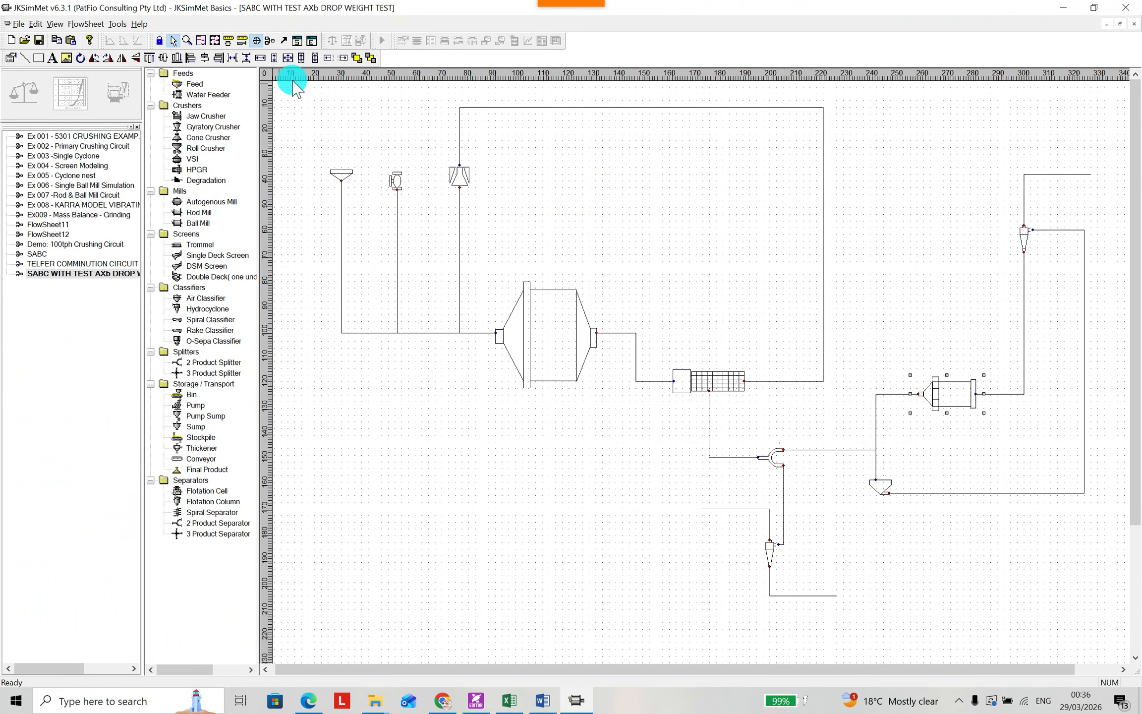
{"action": "left_click_drag", "start_coordinate": [190, 94], "coordinate": [430, 446]}
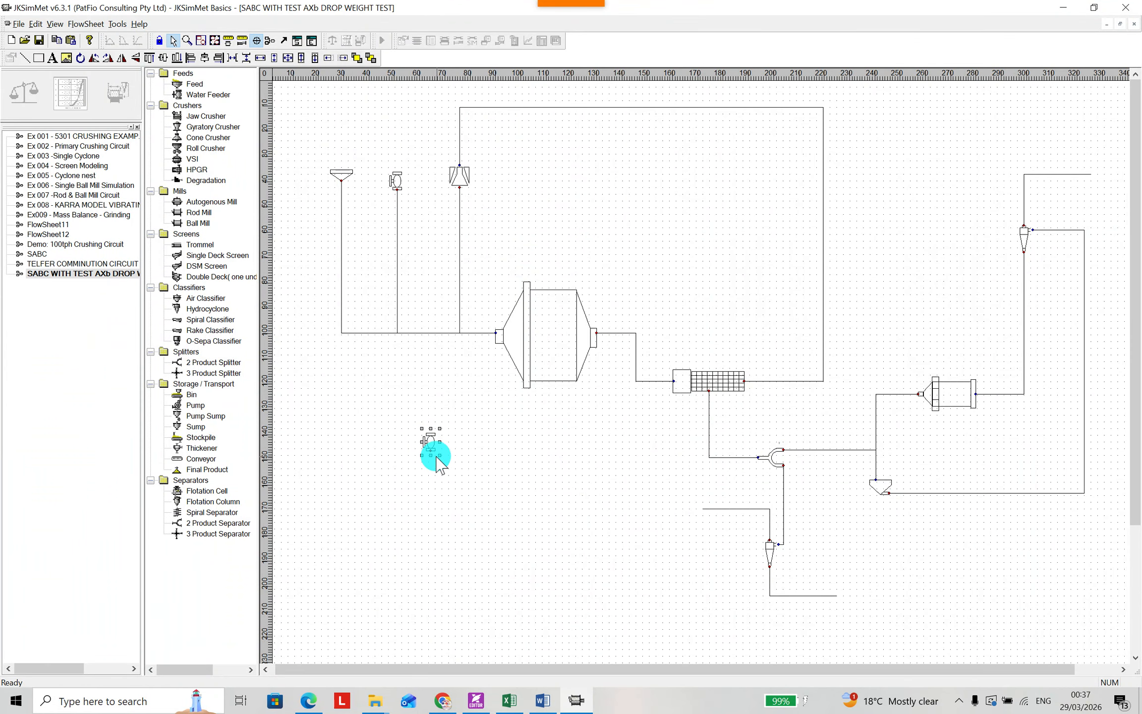
Rotate the new water feeder so its outlet faces right, and connect it to the sump inlet
{"action": "left_click", "coordinate": [121, 58]}
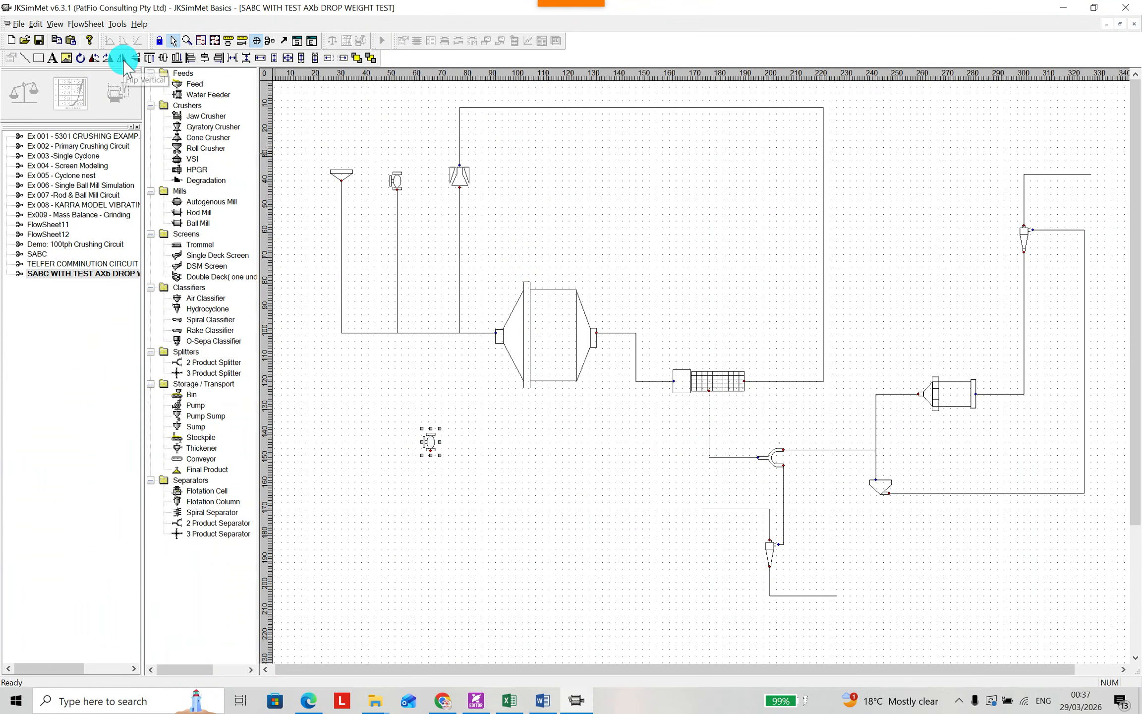
{"action": "left_click", "coordinate": [107, 59]}
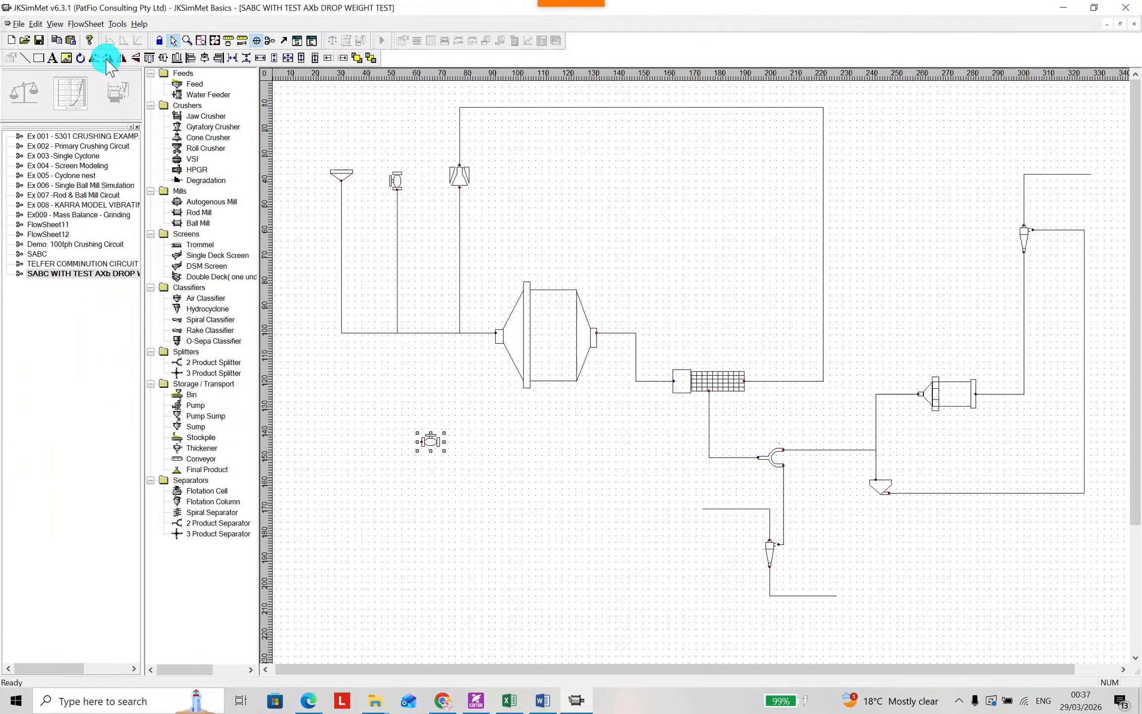
{"action": "left_click", "coordinate": [107, 58]}
{"action": "left_click", "coordinate": [107, 59]}
{"action": "left_click", "coordinate": [107, 58]}
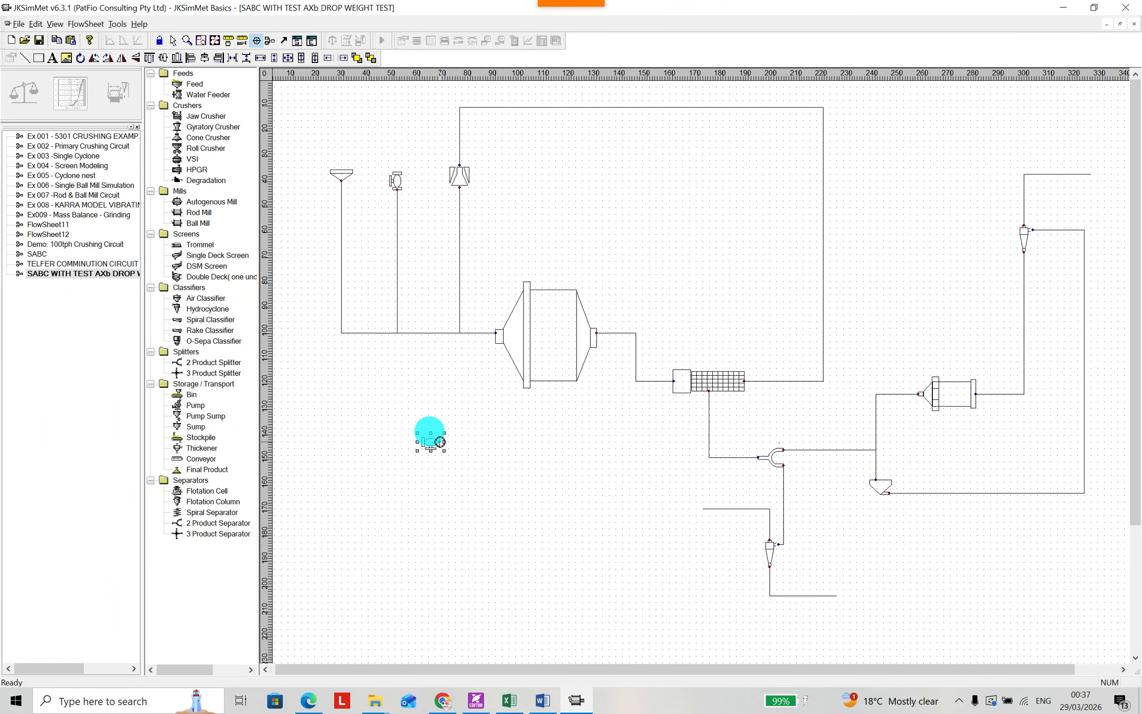
{"action": "left_click_drag", "start_coordinate": [439, 441], "coordinate": [876, 479]}
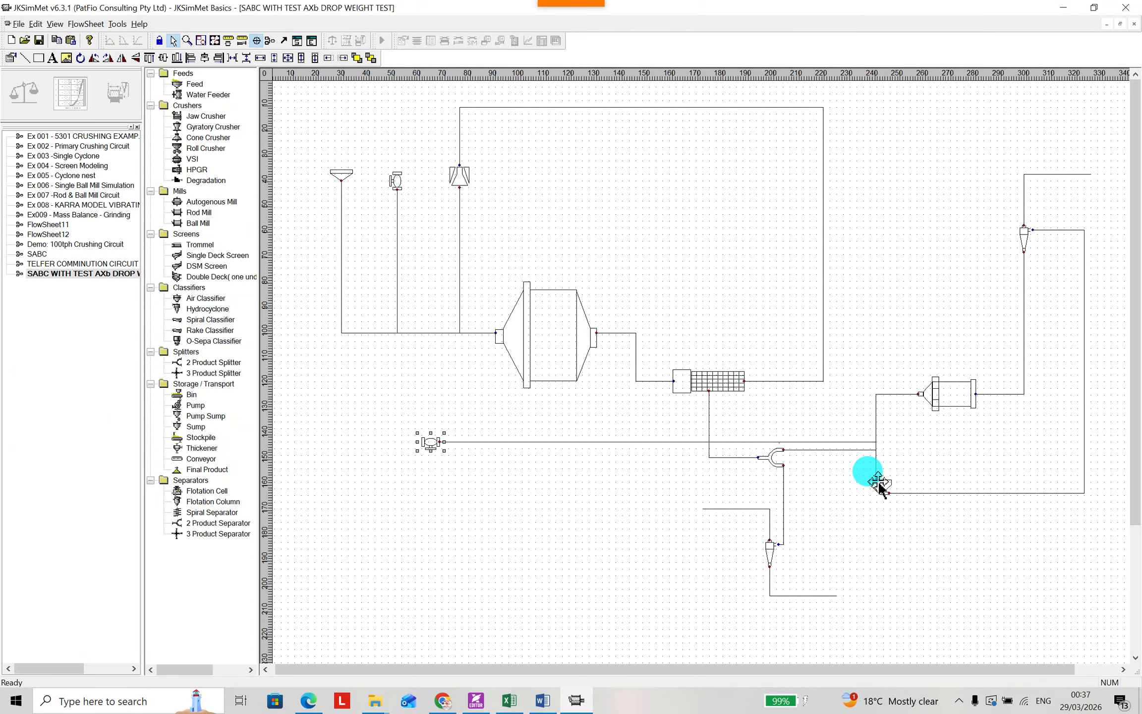
Check the circuit diagram in Word, then place a third Water Feeder above and to the right of the ball mill and connect it to the mill feed
{"action": "left_click", "coordinate": [549, 700]}
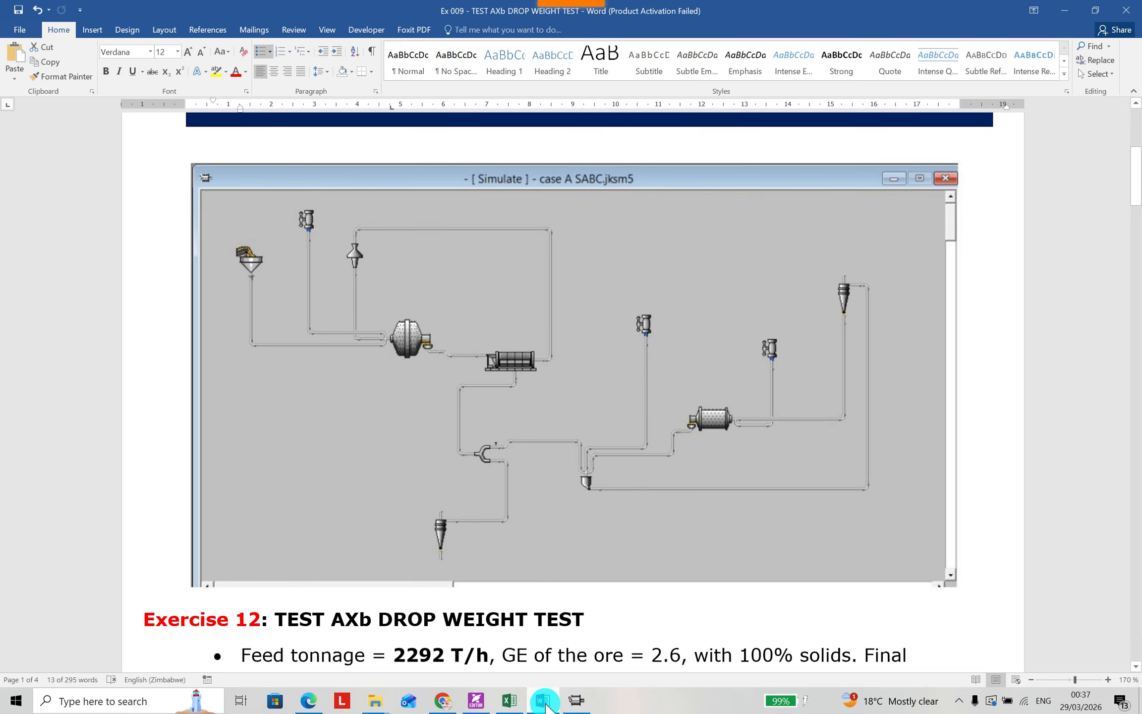
{"action": "left_click", "coordinate": [544, 701]}
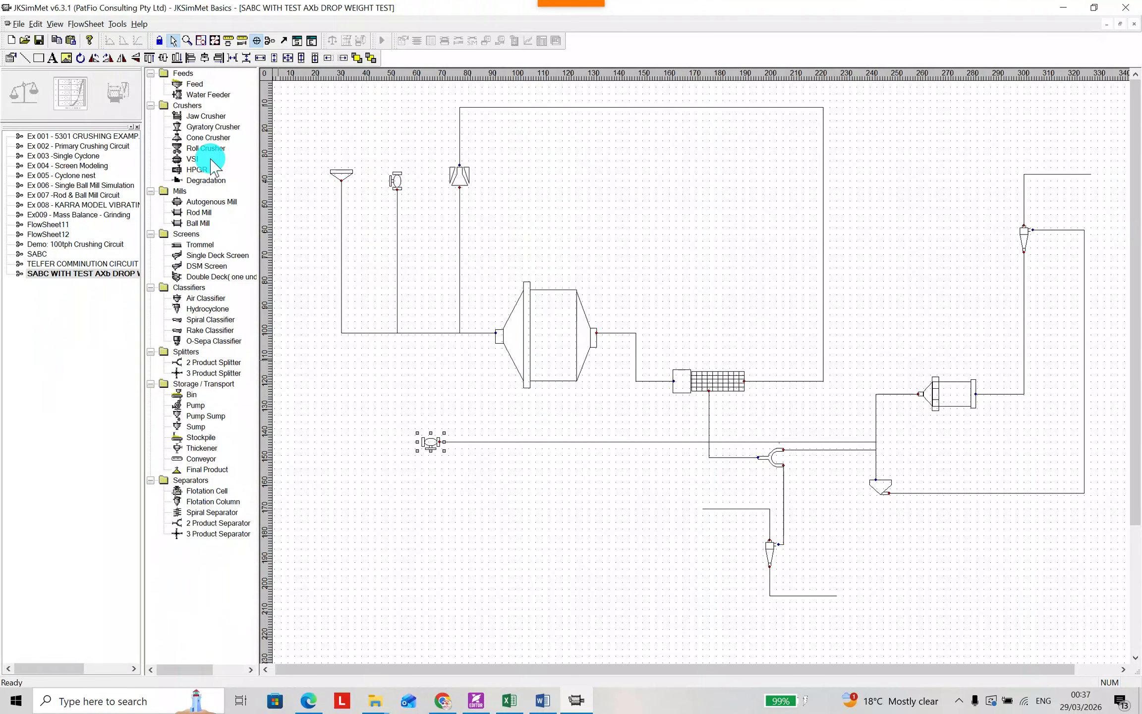
{"action": "left_click_drag", "start_coordinate": [196, 94], "coordinate": [371, 164]}
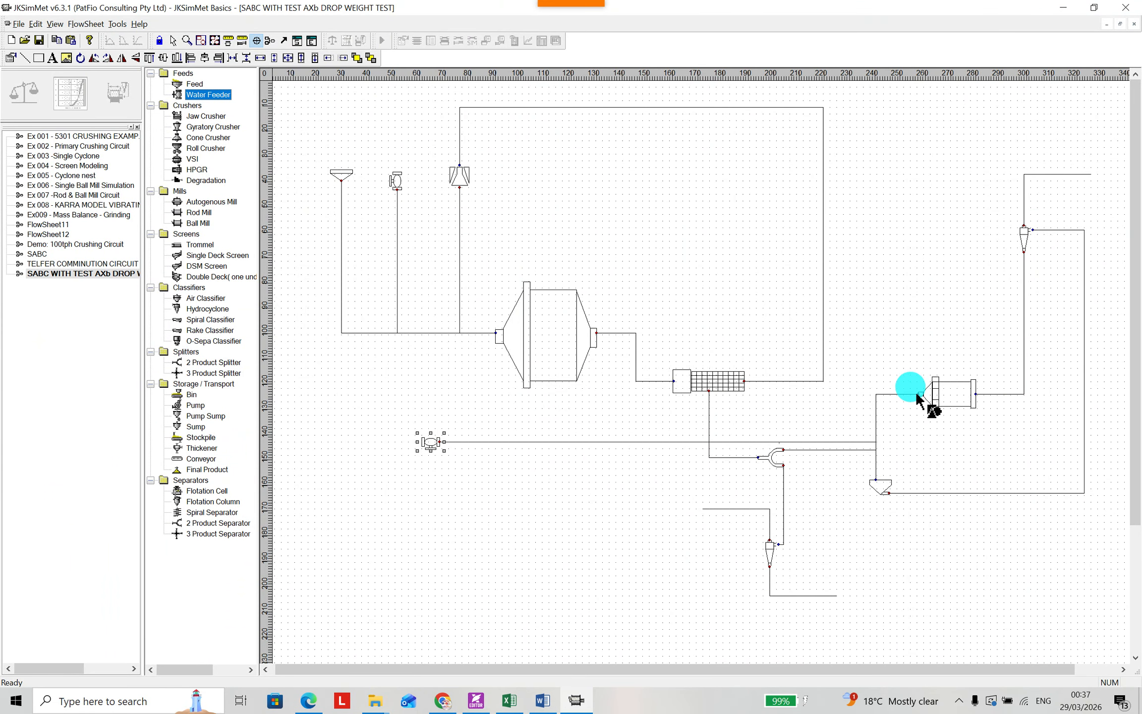
{"action": "left_click", "coordinate": [545, 701]}
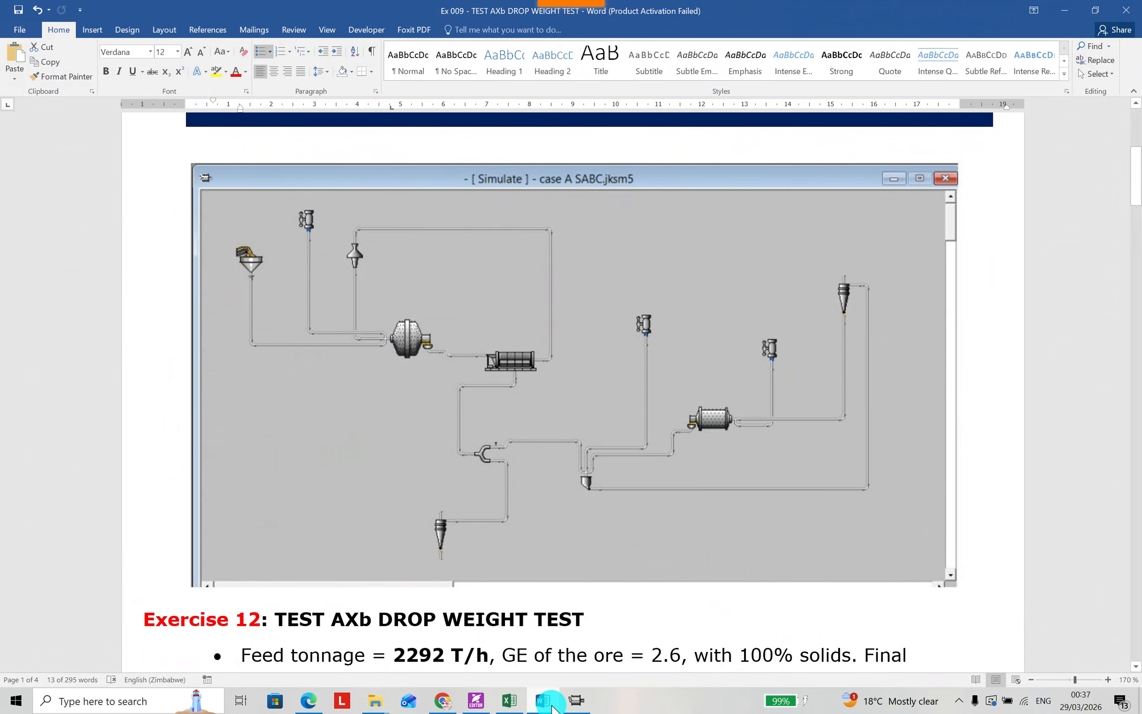
{"action": "left_click", "coordinate": [550, 703]}
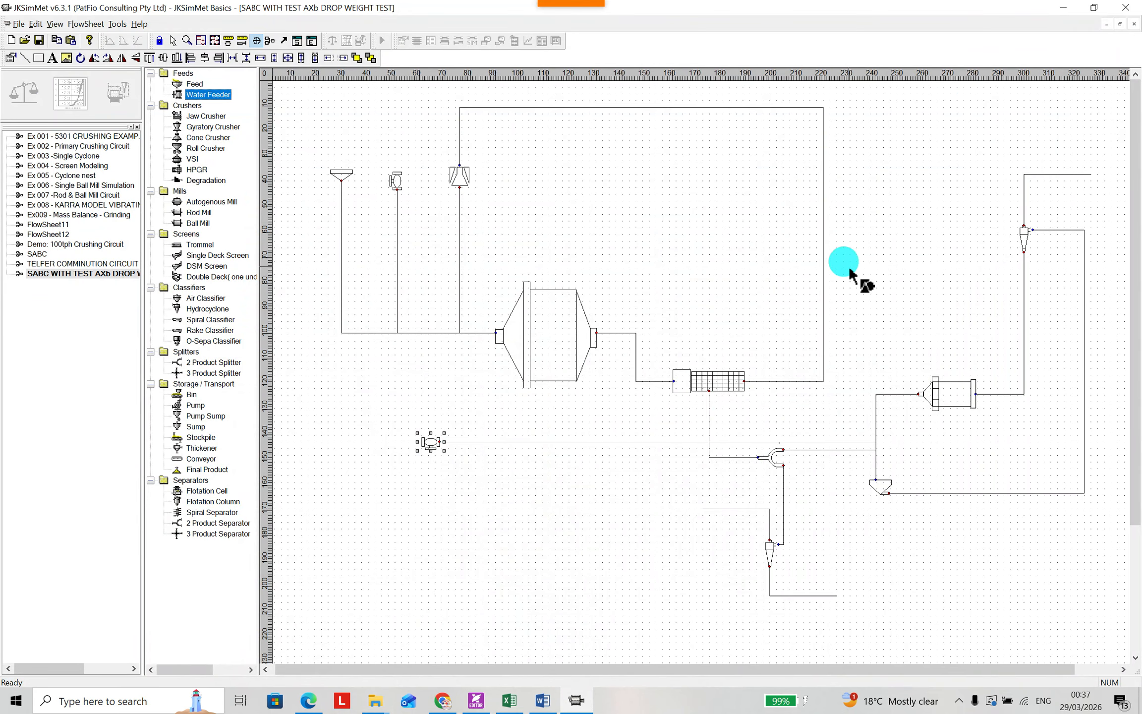
{"action": "left_click", "coordinate": [863, 245]}
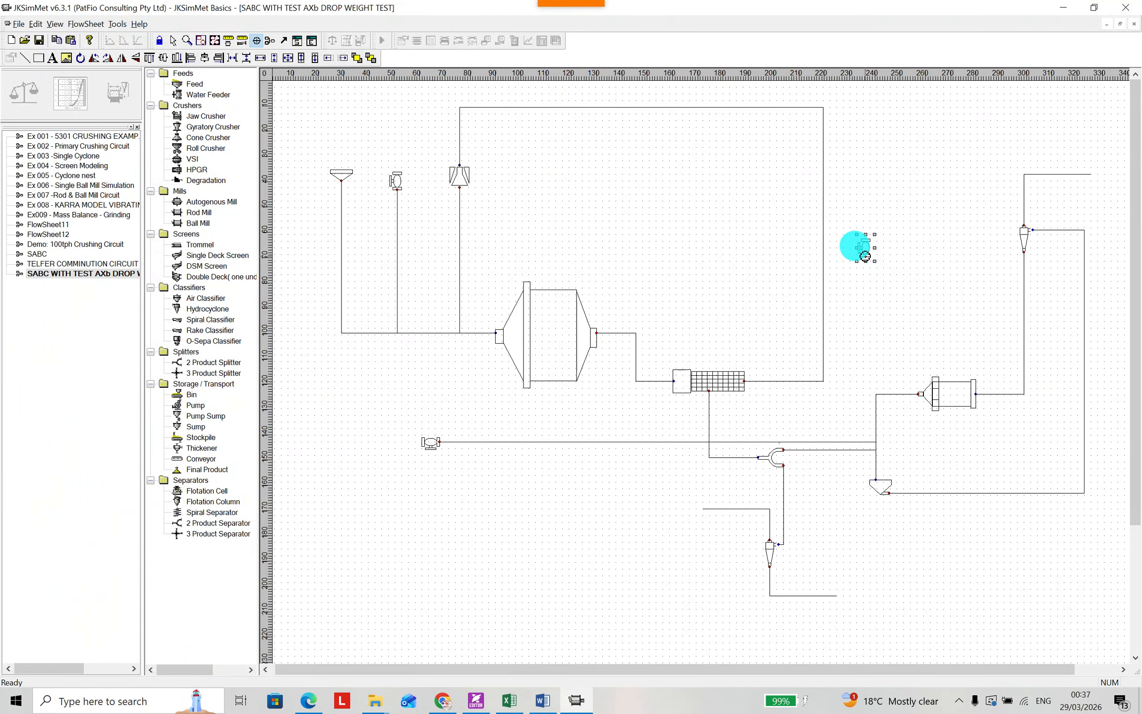
{"action": "left_click_drag", "start_coordinate": [866, 249], "coordinate": [951, 231]}
{"action": "left_click_drag", "start_coordinate": [962, 225], "coordinate": [976, 394]}
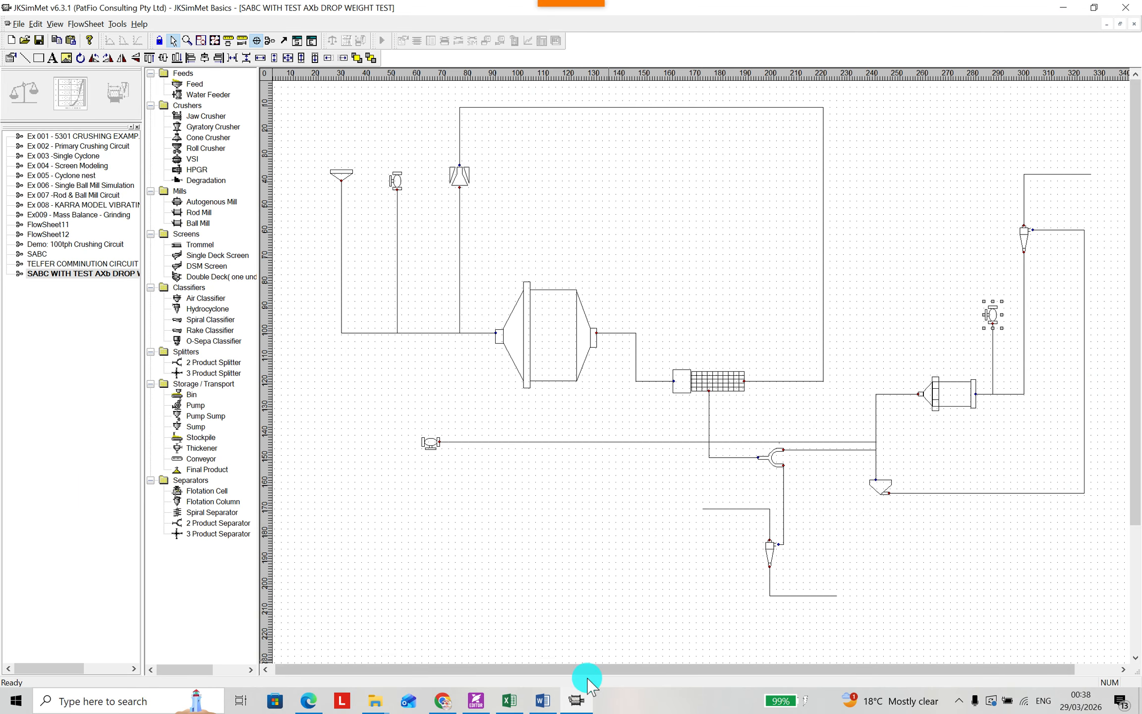
Compare the flowsheet with the circuit diagram in Word and turn on flow direction arrows for the streams
{"action": "left_click", "coordinate": [542, 699]}
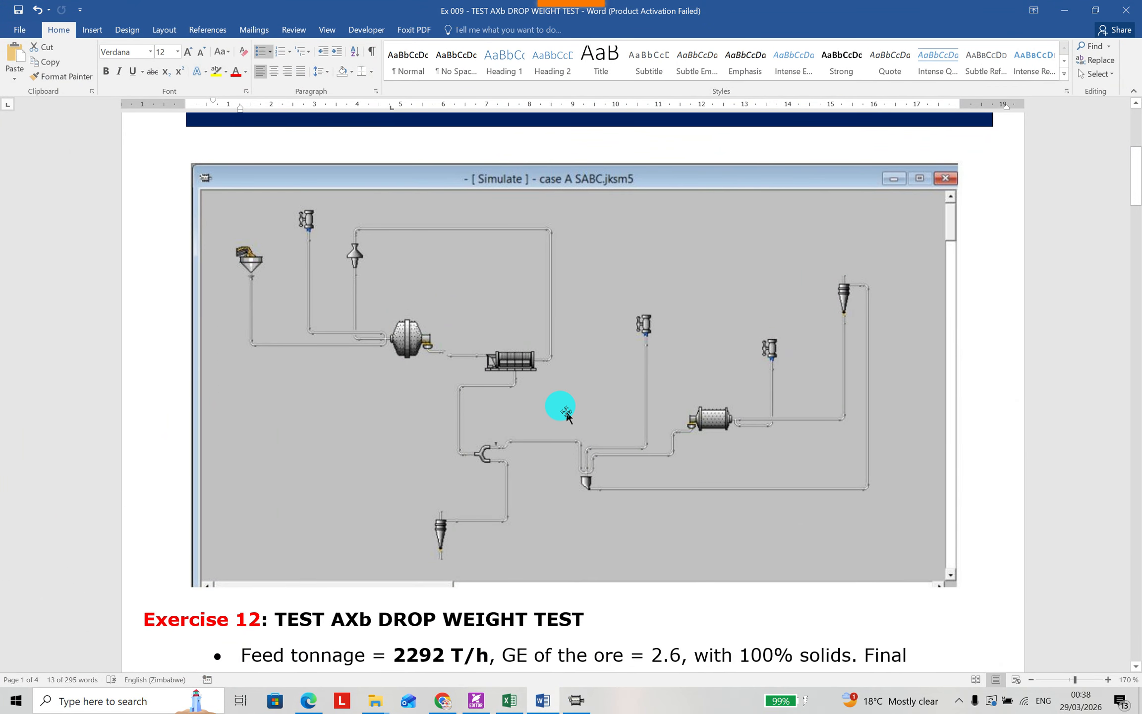
{"action": "left_click", "coordinate": [543, 706]}
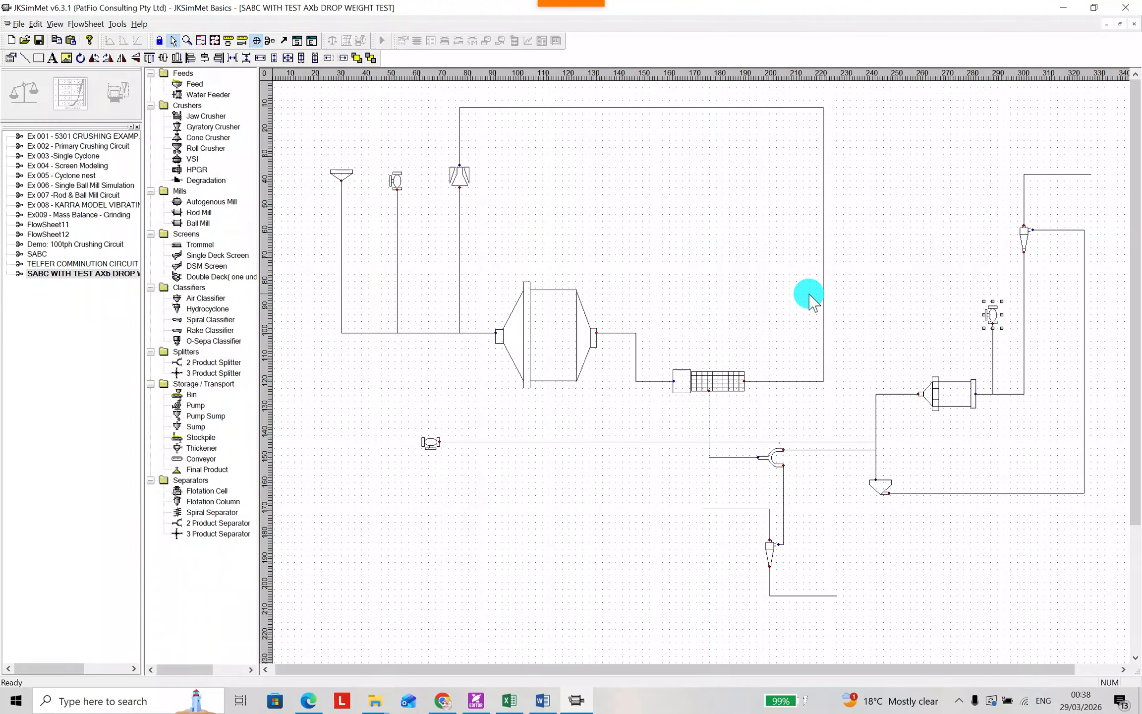
{"action": "left_click", "coordinate": [284, 41]}
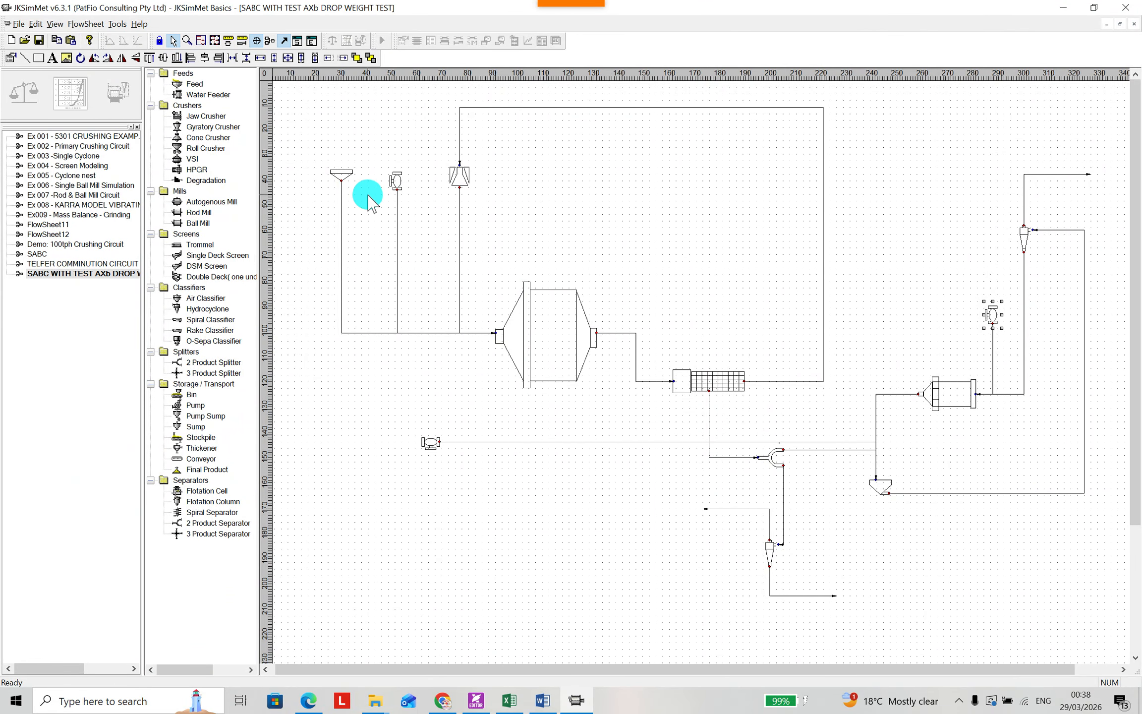
Set the line width of the stream from the feed to the autogenous mill to 1 Point and apply it
{"action": "left_click", "coordinate": [341, 228]}
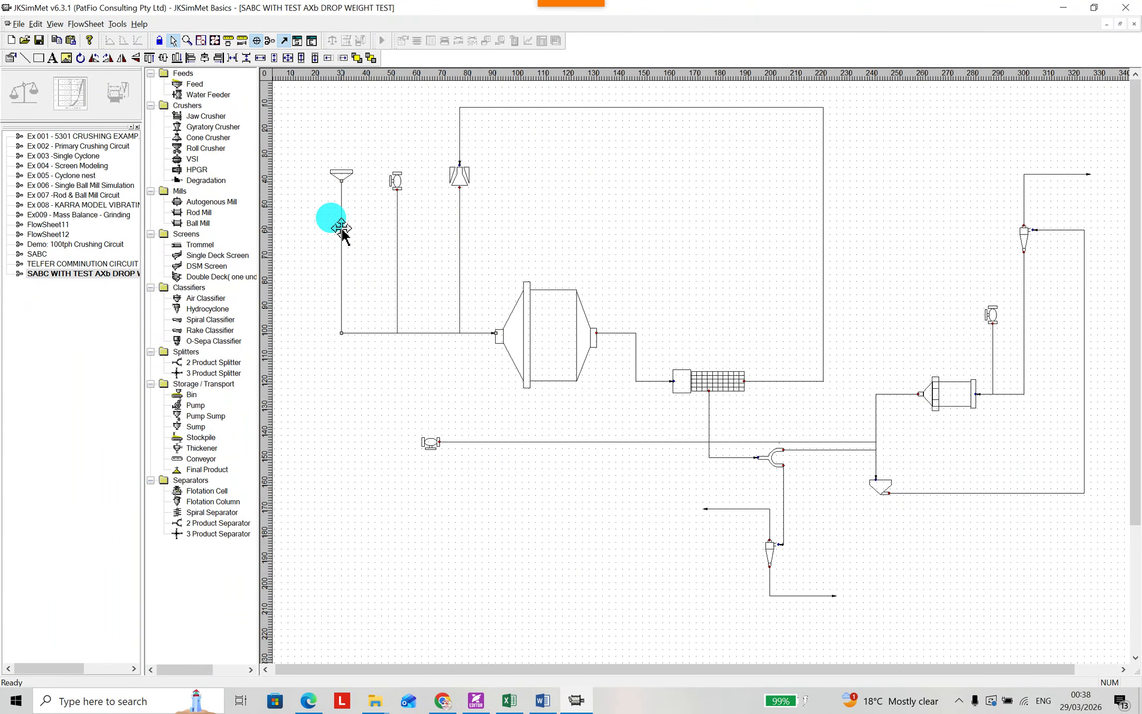
{"action": "double_click", "coordinate": [342, 229]}
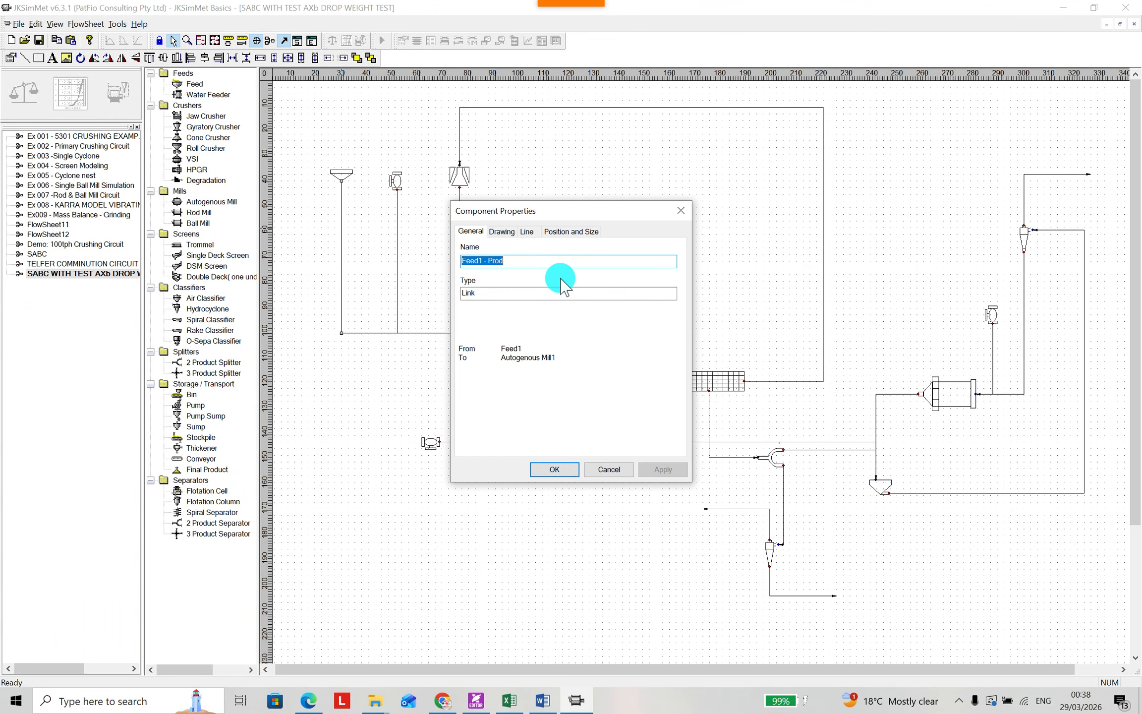
{"action": "left_click", "coordinate": [527, 232]}
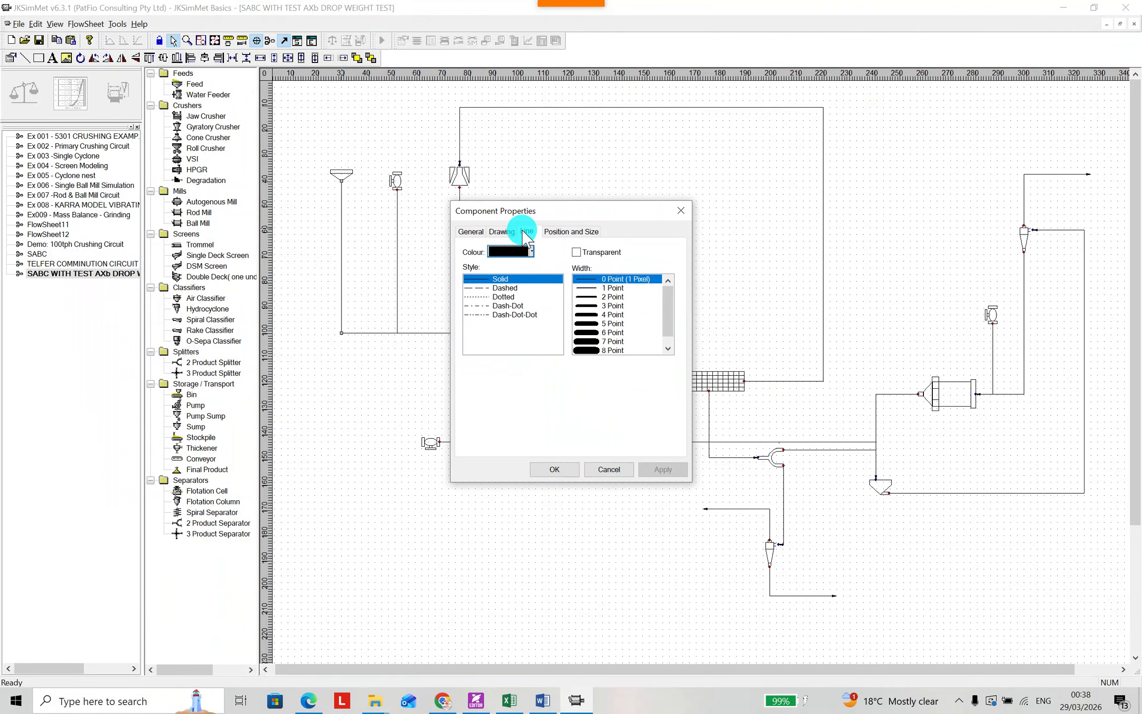
{"action": "left_click", "coordinate": [598, 291]}
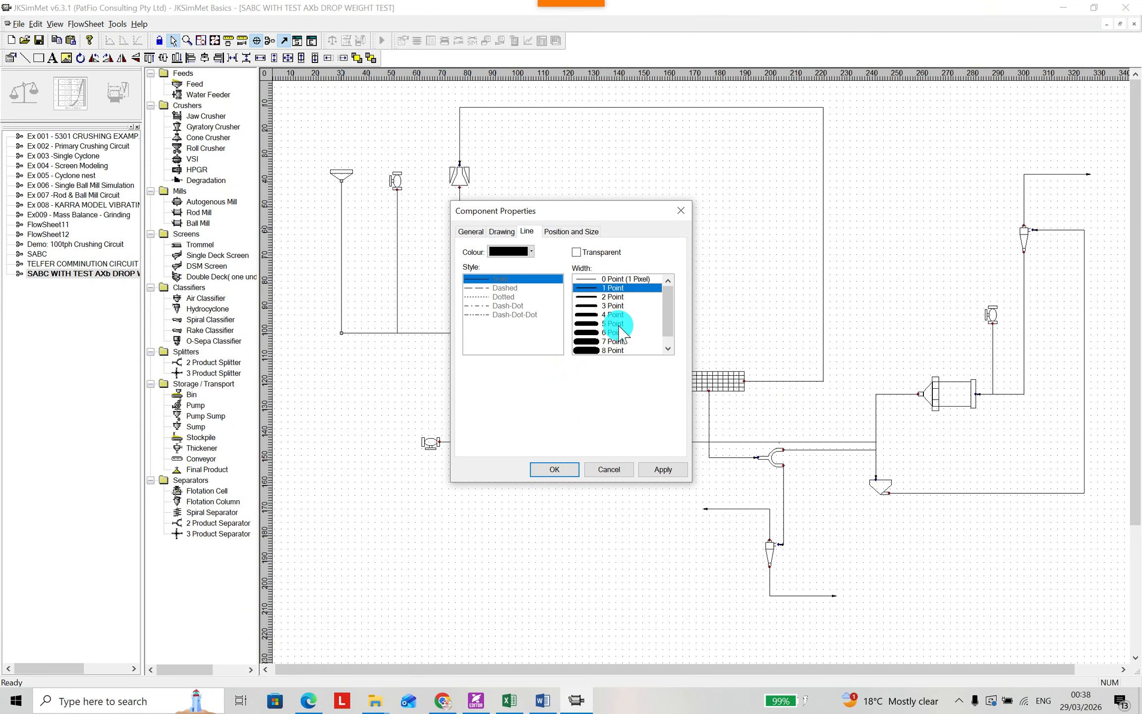
{"action": "left_click", "coordinate": [660, 468]}
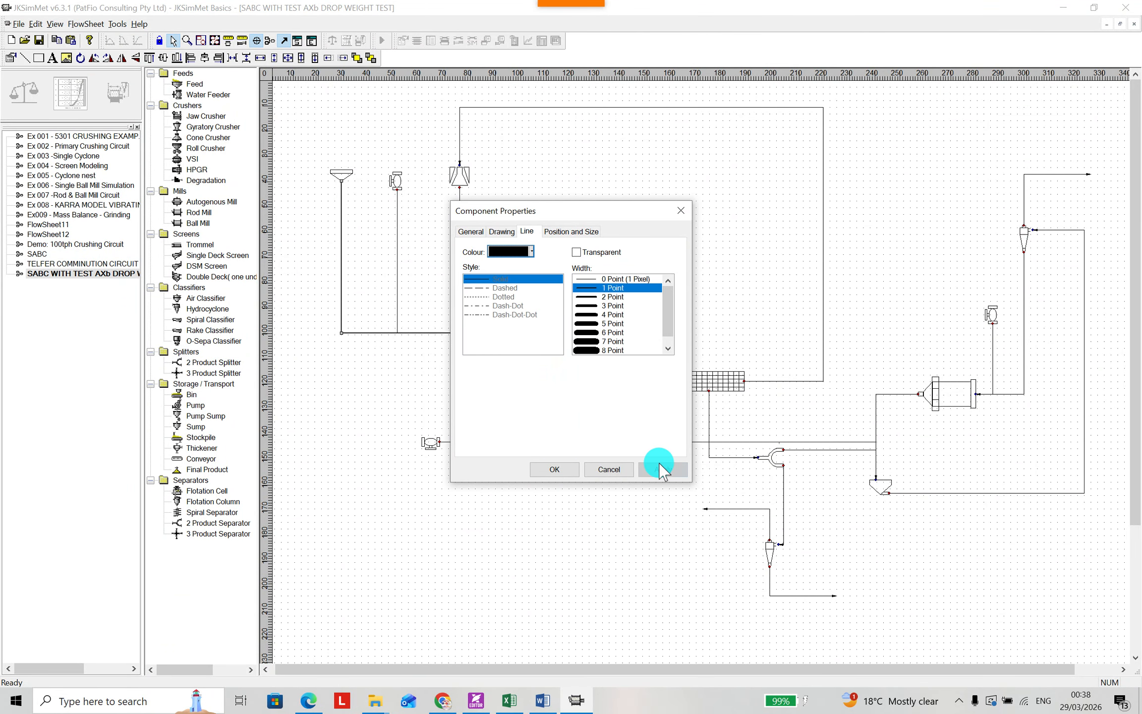
Colour the stream from the upper-left water feeder to the autogenous mill blue and set its line width to 1 Point
{"action": "left_click", "coordinate": [560, 471]}
{"action": "left_click", "coordinate": [397, 239]}
{"action": "left_click", "coordinate": [462, 78]}
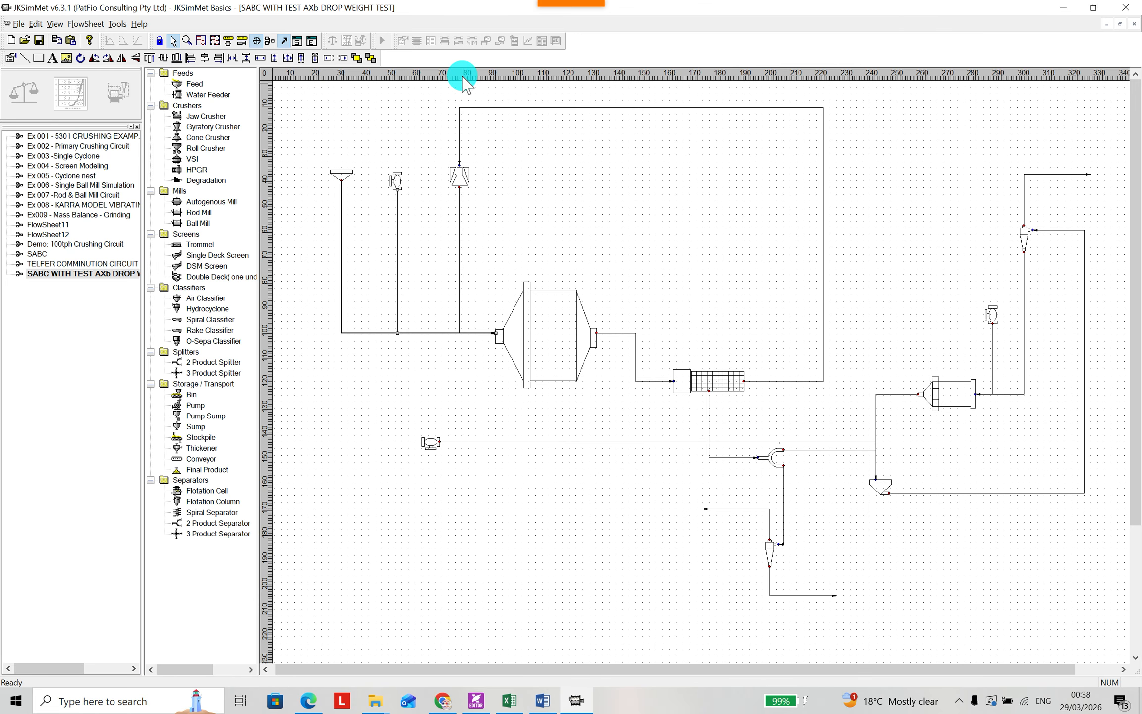
{"action": "double_click", "coordinate": [397, 262]}
{"action": "left_click", "coordinate": [526, 231]}
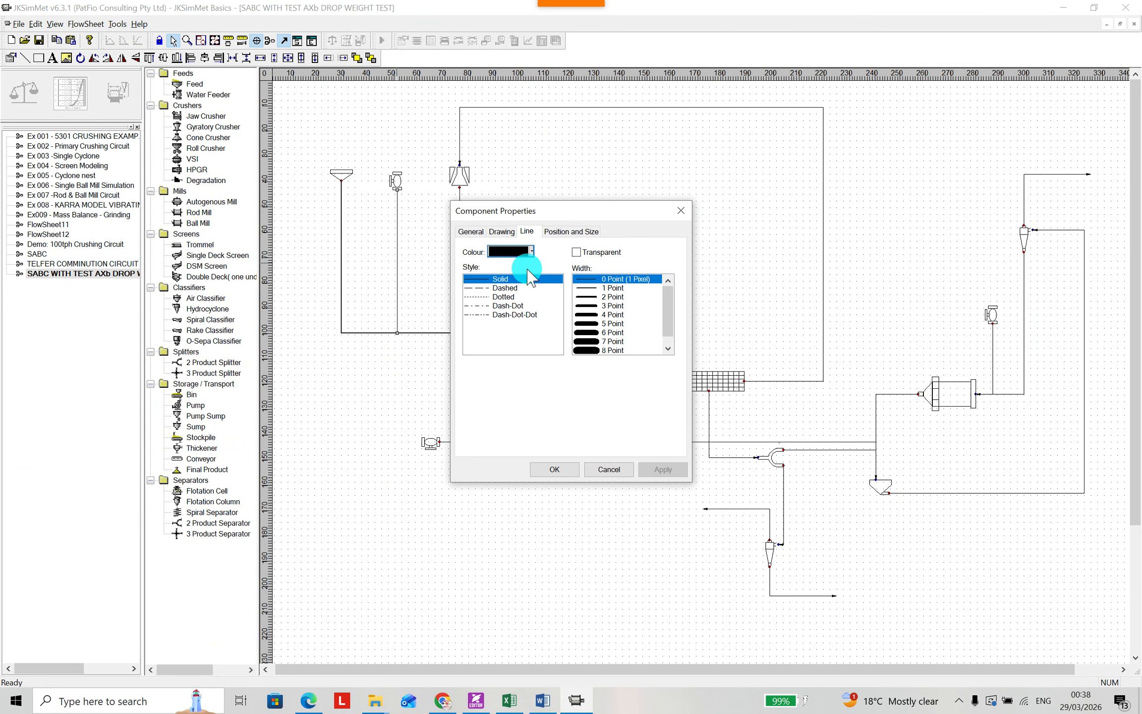
{"action": "left_click", "coordinate": [530, 252]}
{"action": "left_click", "coordinate": [502, 314]}
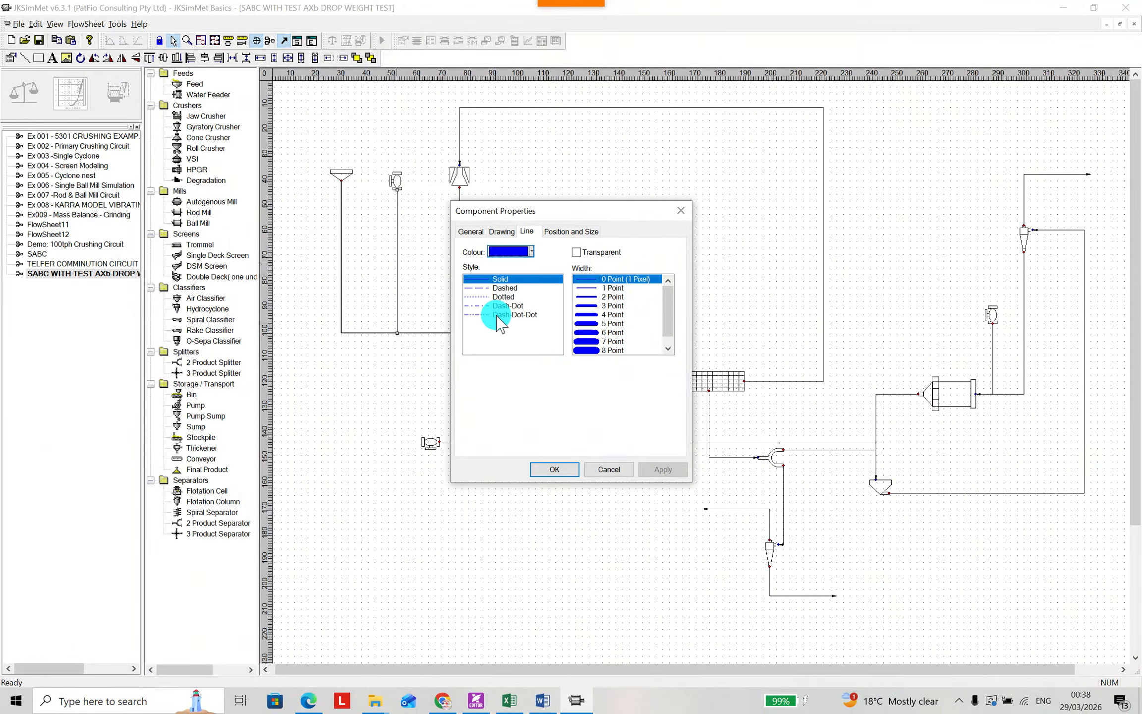
{"action": "left_click", "coordinate": [592, 288]}
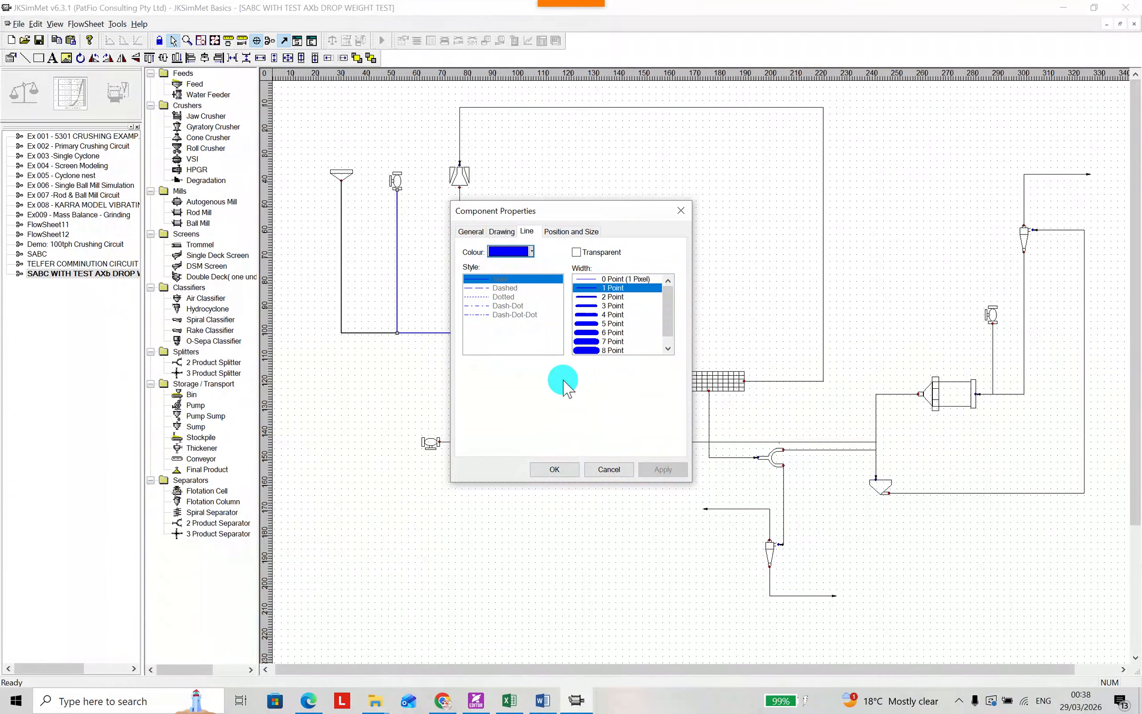
{"action": "left_click", "coordinate": [554, 469]}
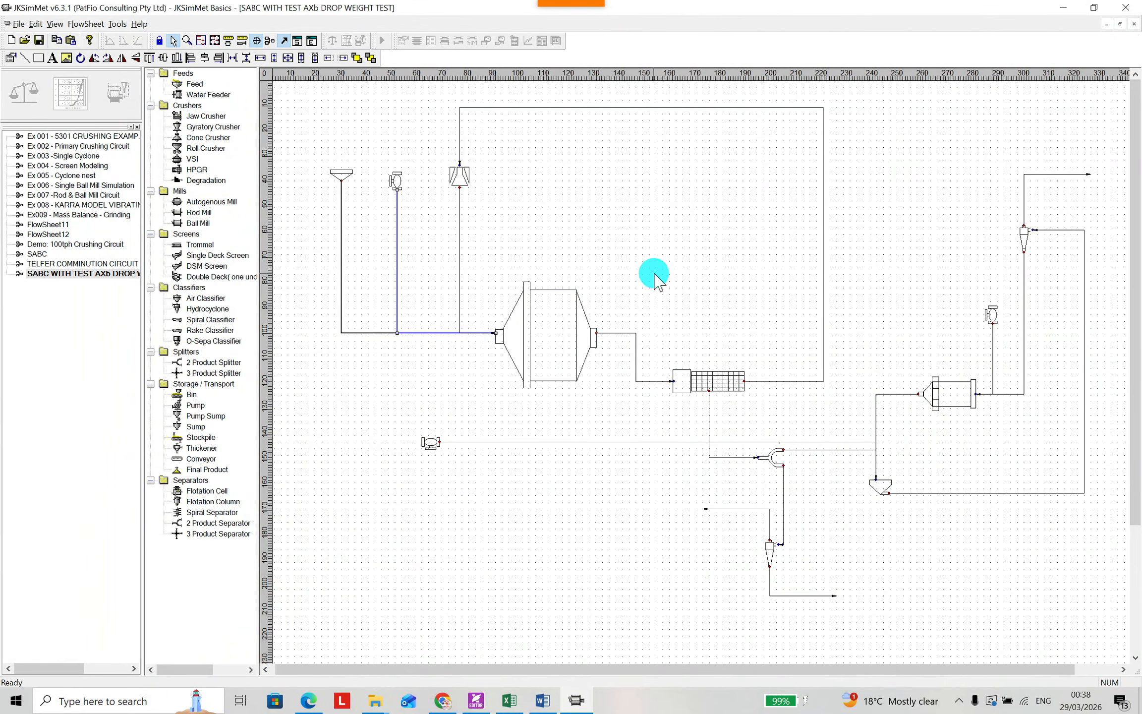
Set the line width of the stream from the cone crusher to the autogenous mill to 1 Point
{"action": "double_click", "coordinate": [459, 241]}
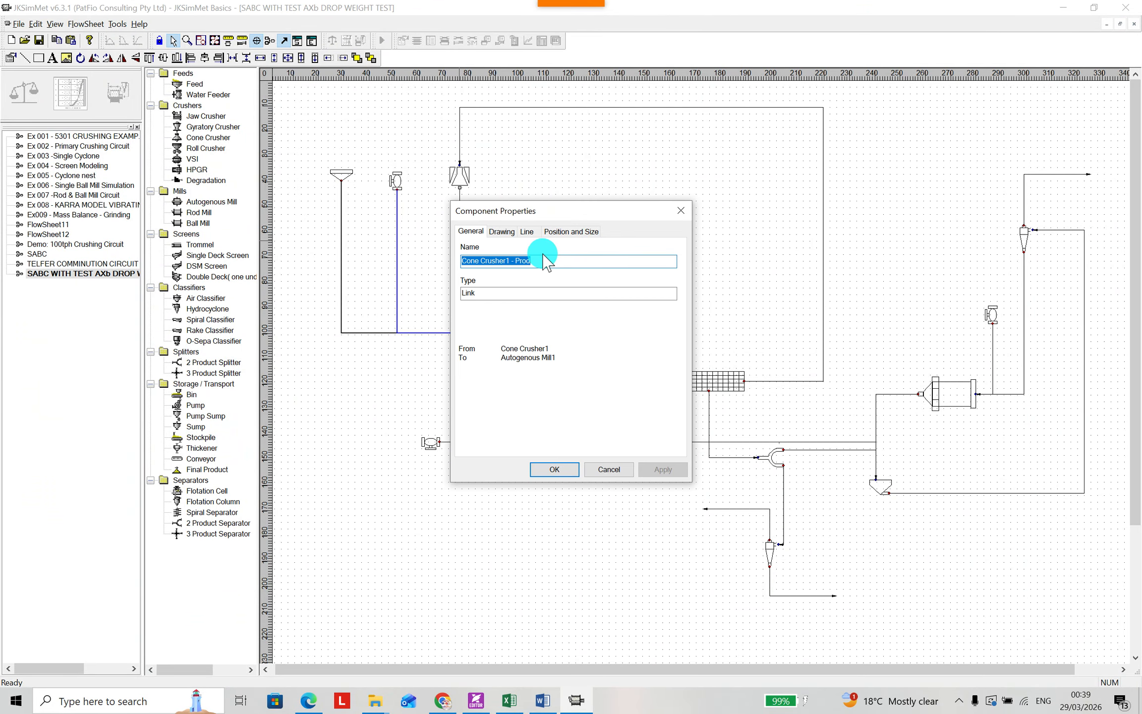
{"action": "left_click", "coordinate": [555, 232]}
{"action": "left_click", "coordinate": [527, 231]}
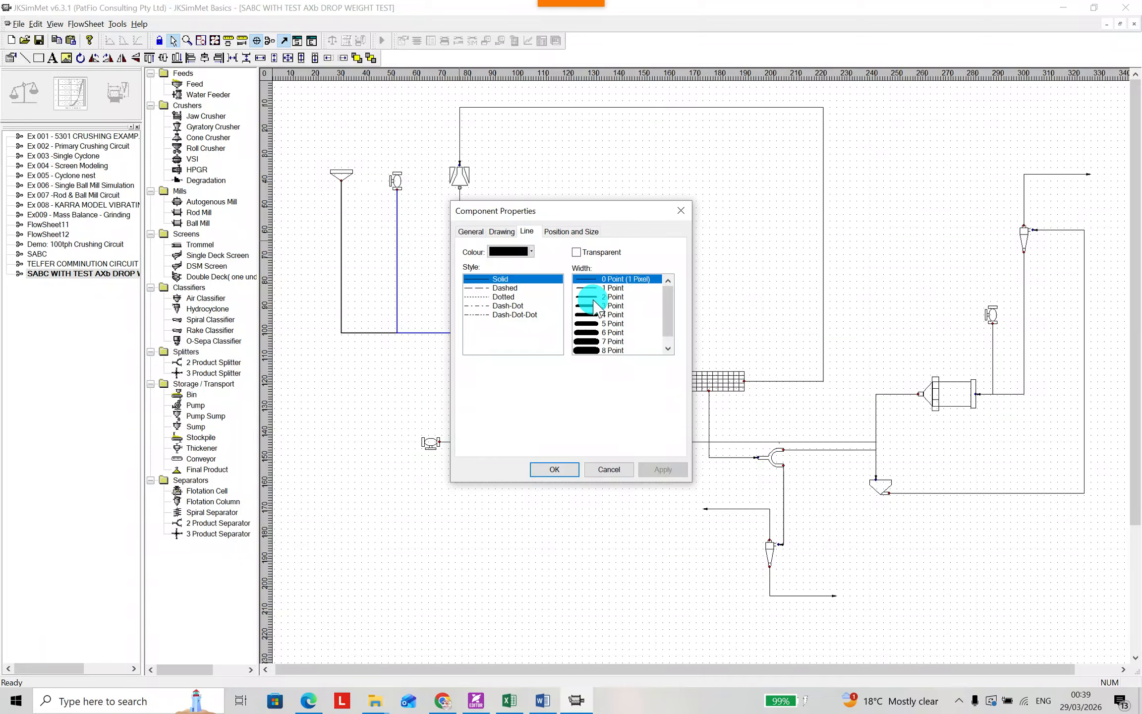
{"action": "left_click", "coordinate": [661, 468]}
{"action": "left_click", "coordinate": [555, 468]}
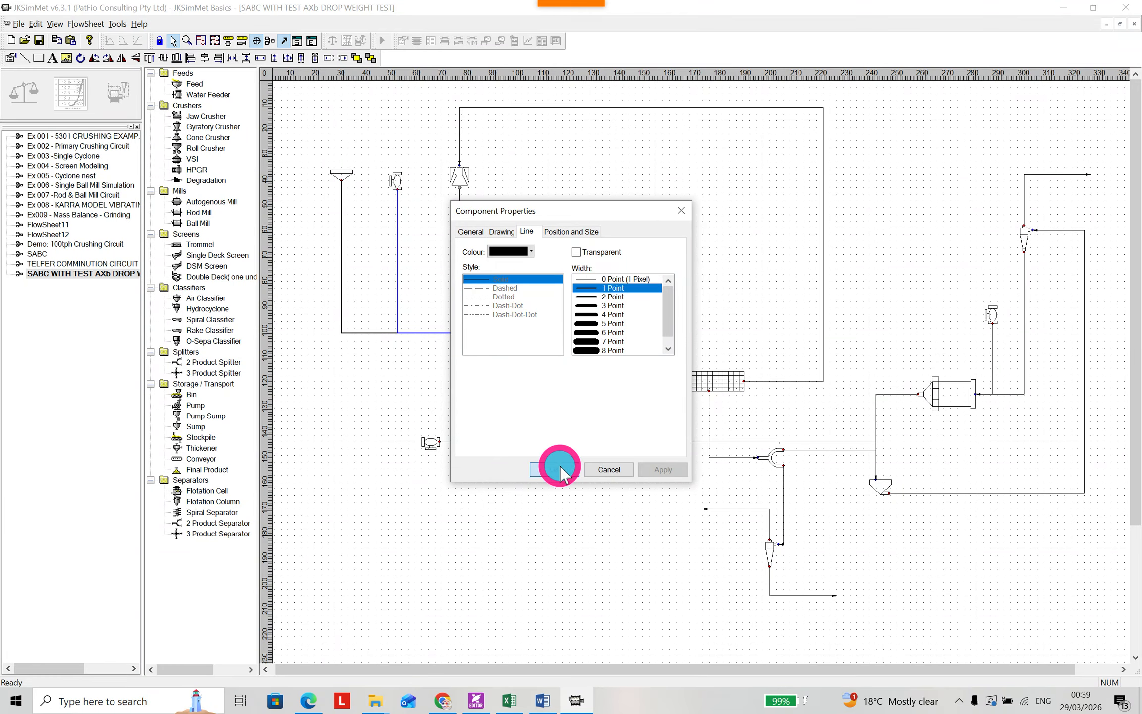
Set the line width of the trommel oversize stream feeding the cone crusher to 1 Point
{"action": "double_click", "coordinate": [574, 107]}
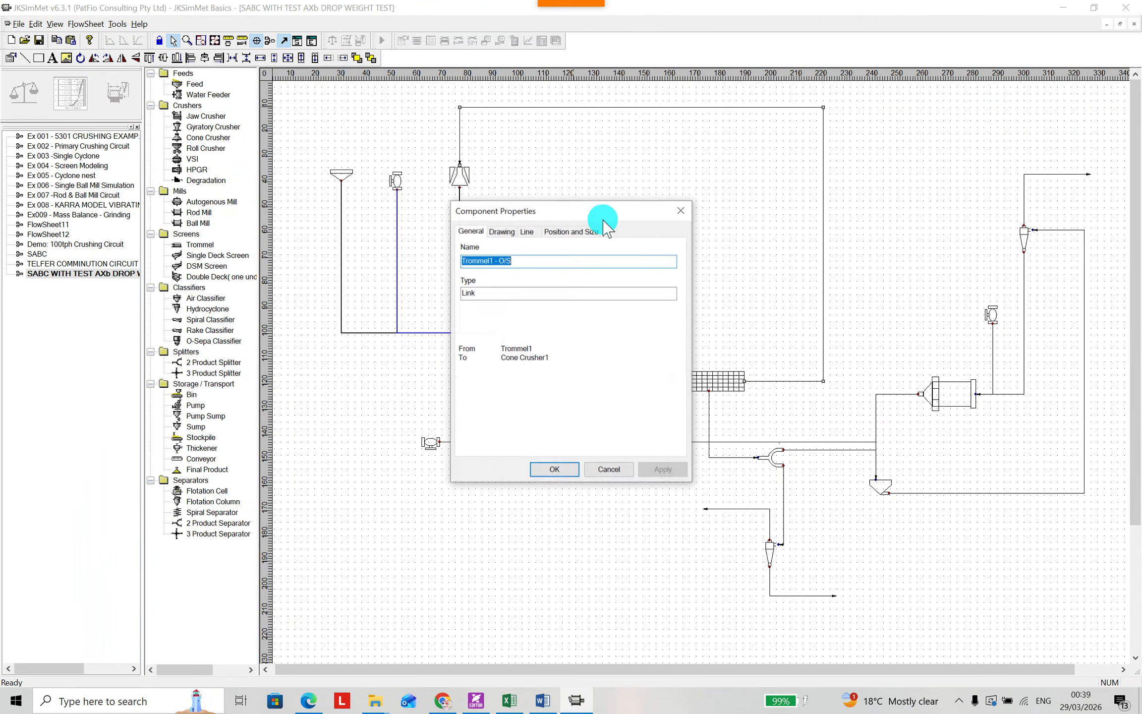
{"action": "left_click", "coordinate": [526, 230]}
{"action": "left_click", "coordinate": [601, 289]}
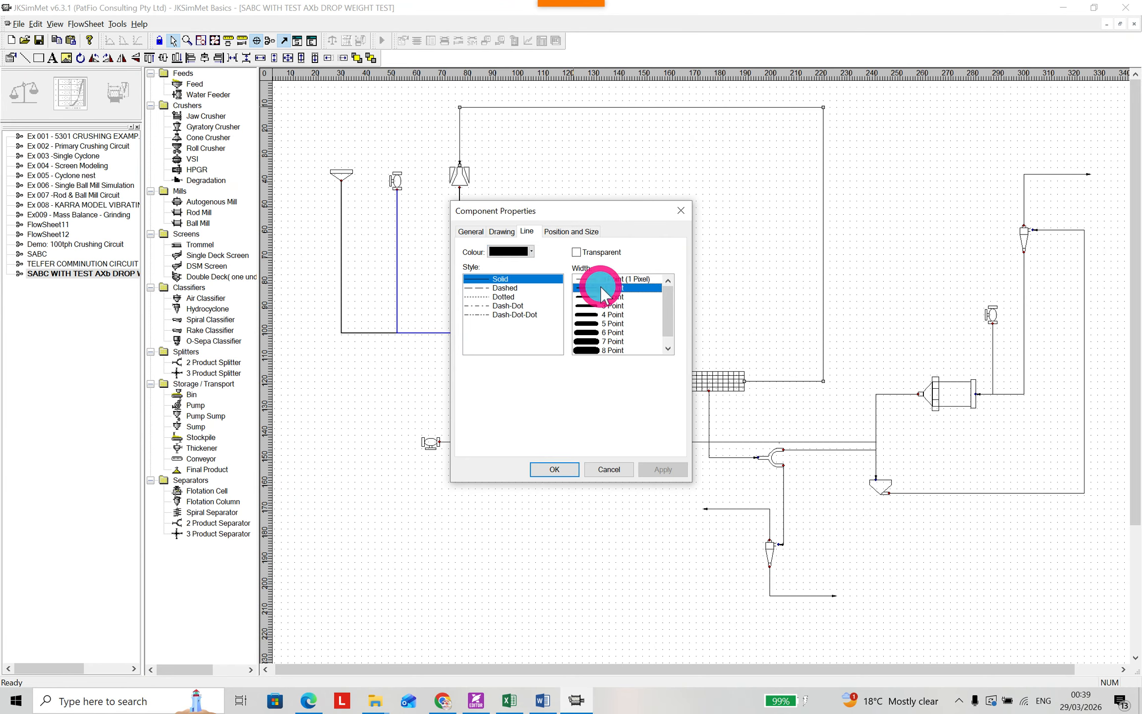
{"action": "left_click", "coordinate": [655, 474]}
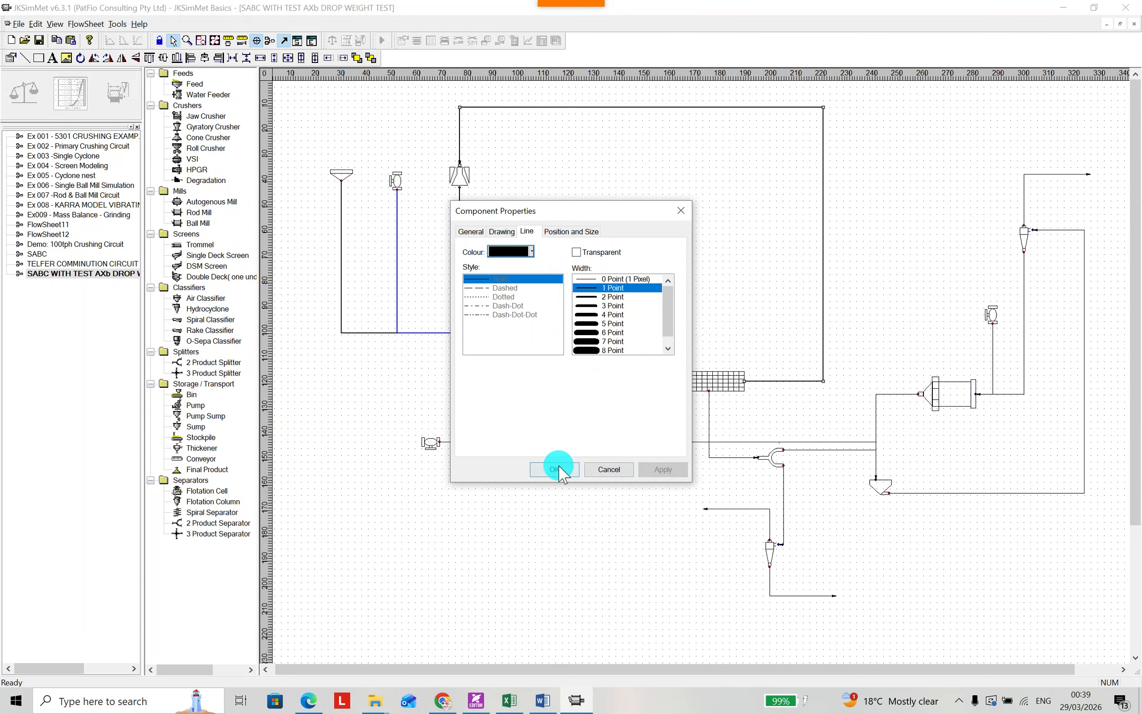
{"action": "left_click", "coordinate": [550, 468]}
Set the line width of the product stream from the autogenous mill to the trommel to 1 Point
{"action": "left_click", "coordinate": [620, 334]}
{"action": "double_click", "coordinate": [620, 334]}
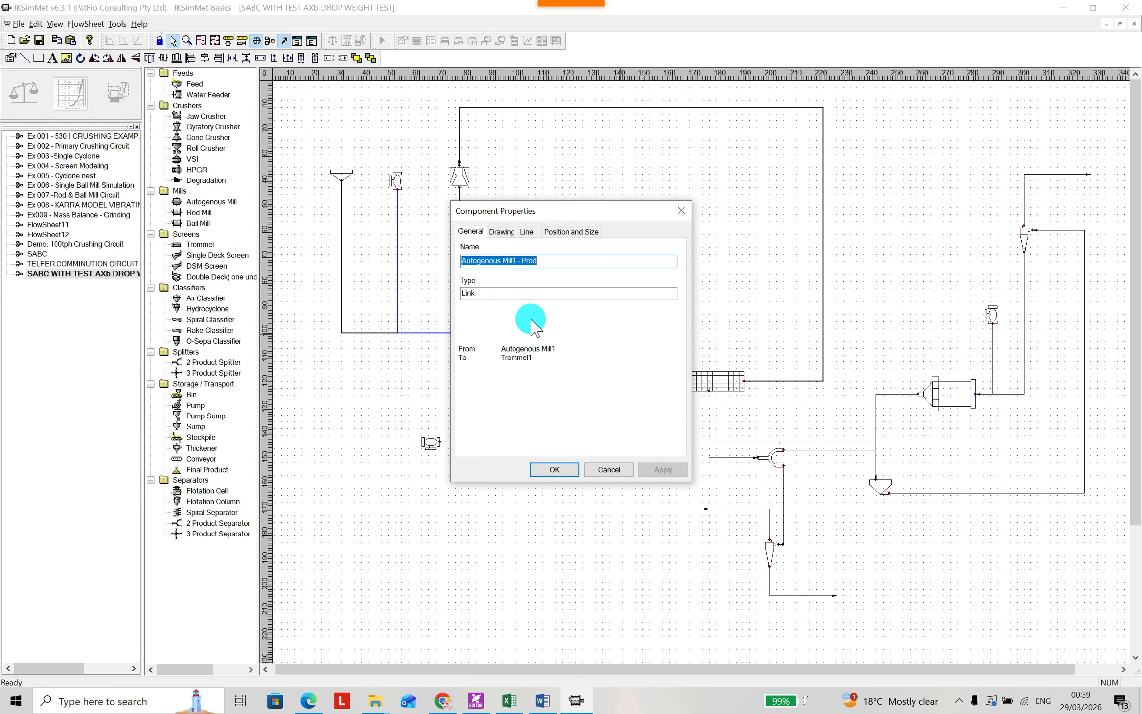
{"action": "left_click", "coordinate": [526, 231]}
{"action": "left_click", "coordinate": [593, 293]}
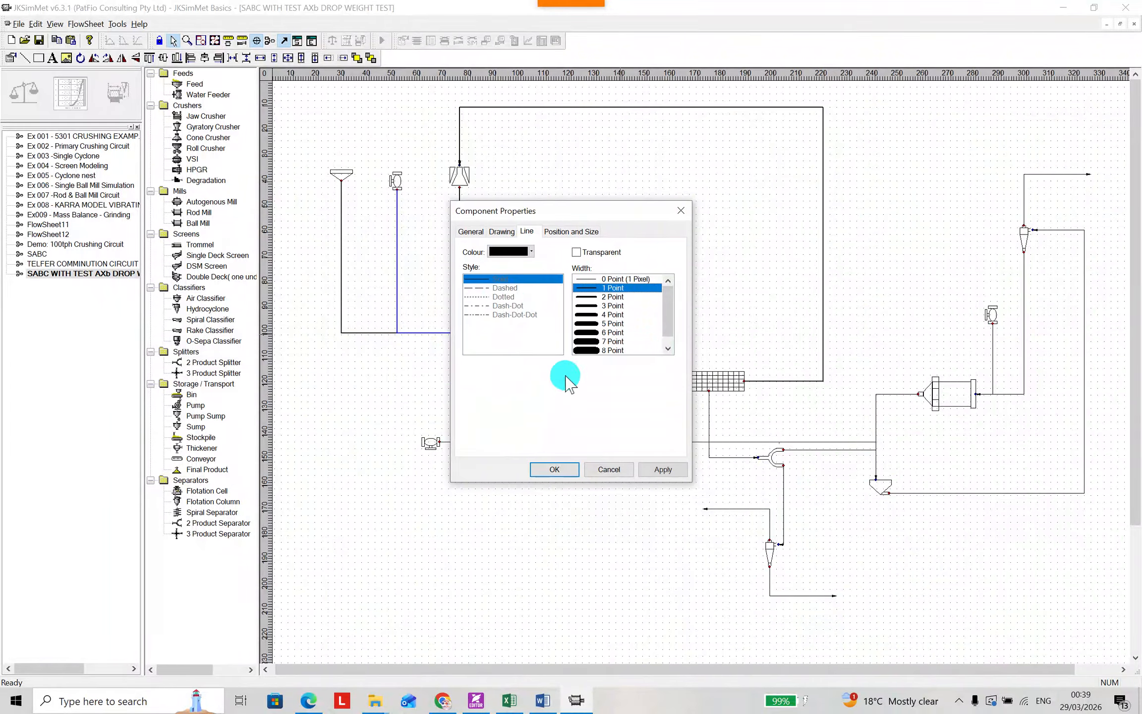
{"action": "left_click", "coordinate": [659, 471]}
{"action": "left_click", "coordinate": [551, 469]}
Give the stream from the water feeder to the sump a Dotted line style and a blue colour
{"action": "left_click", "coordinate": [641, 441]}
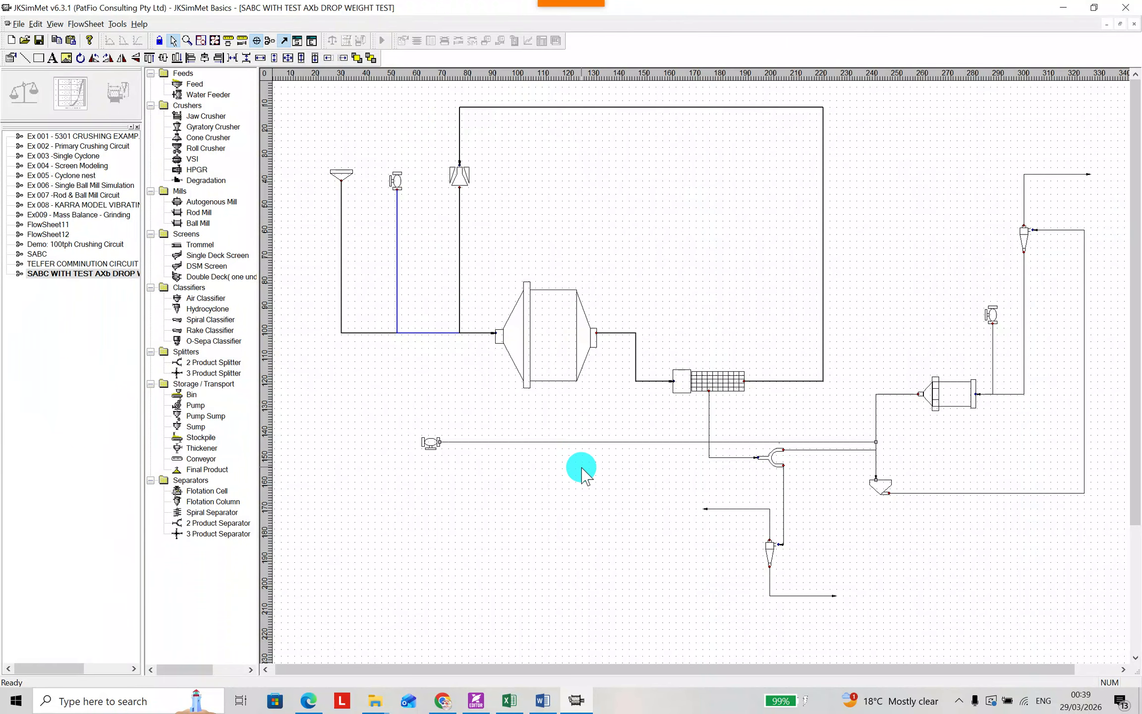
{"action": "double_click", "coordinate": [577, 441]}
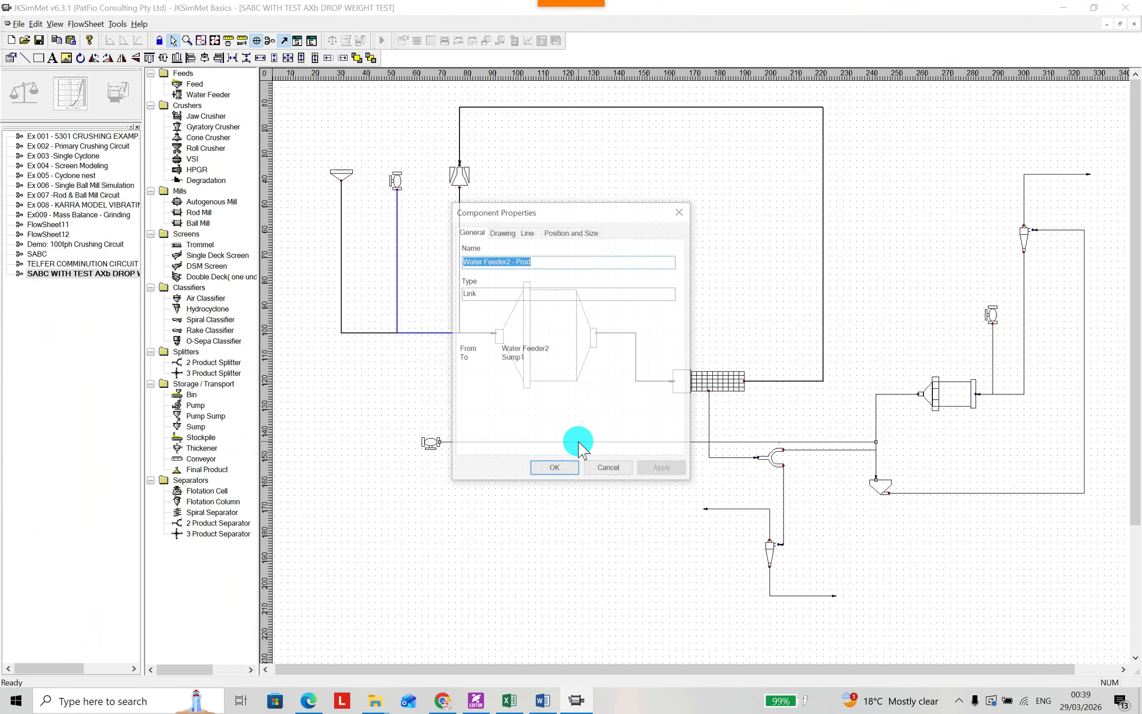
{"action": "left_click", "coordinate": [526, 231]}
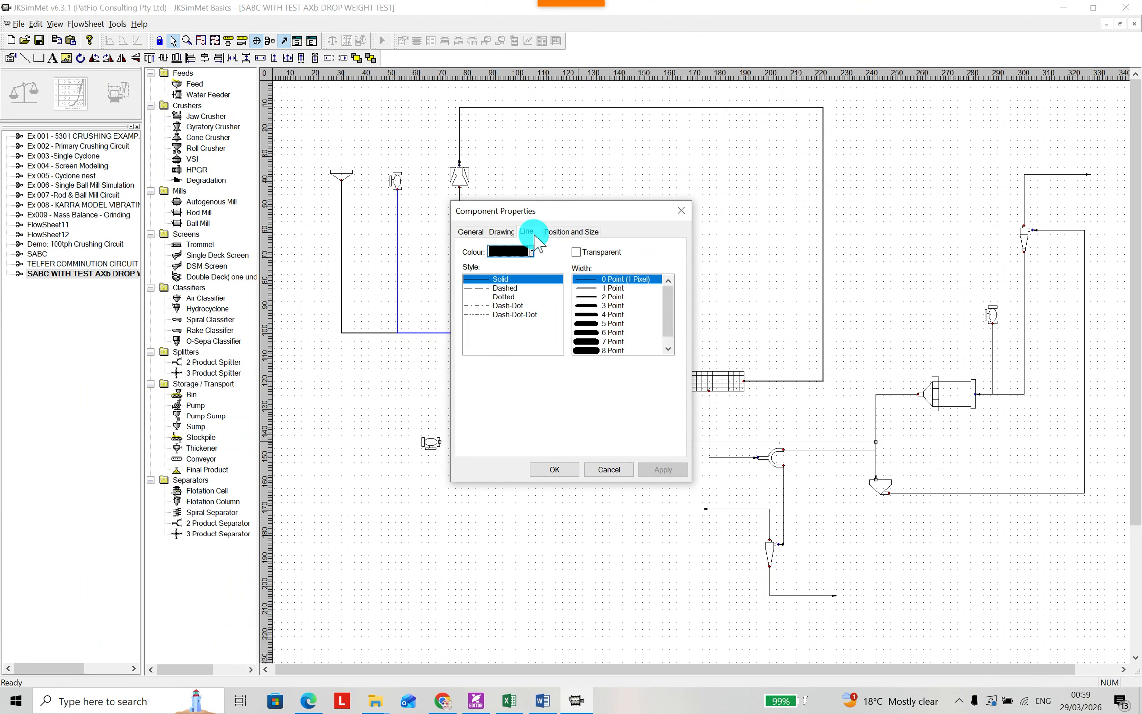
{"action": "left_click", "coordinate": [493, 298]}
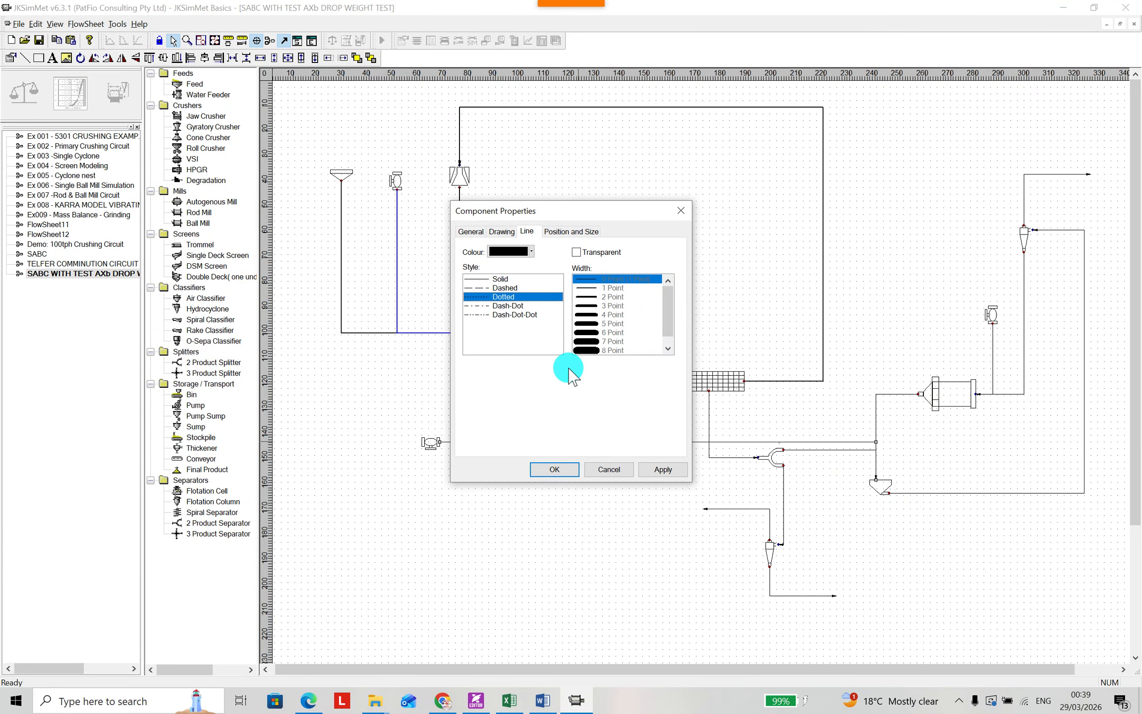
{"action": "left_click", "coordinate": [656, 469]}
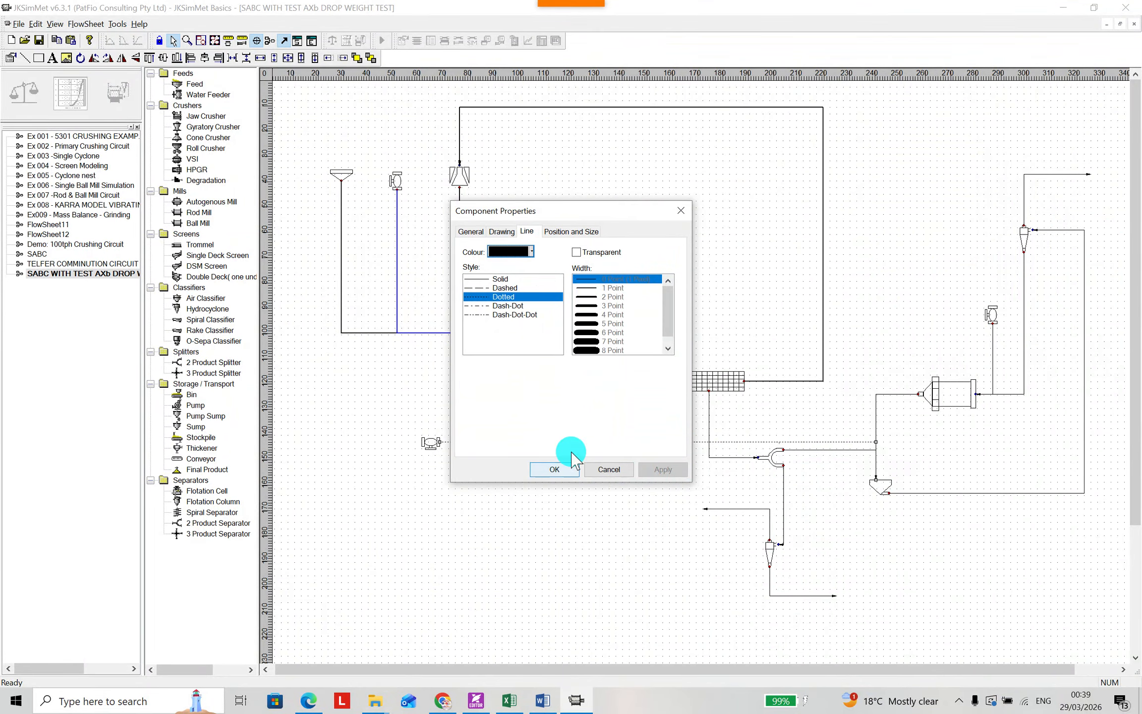
{"action": "left_click", "coordinate": [530, 252]}
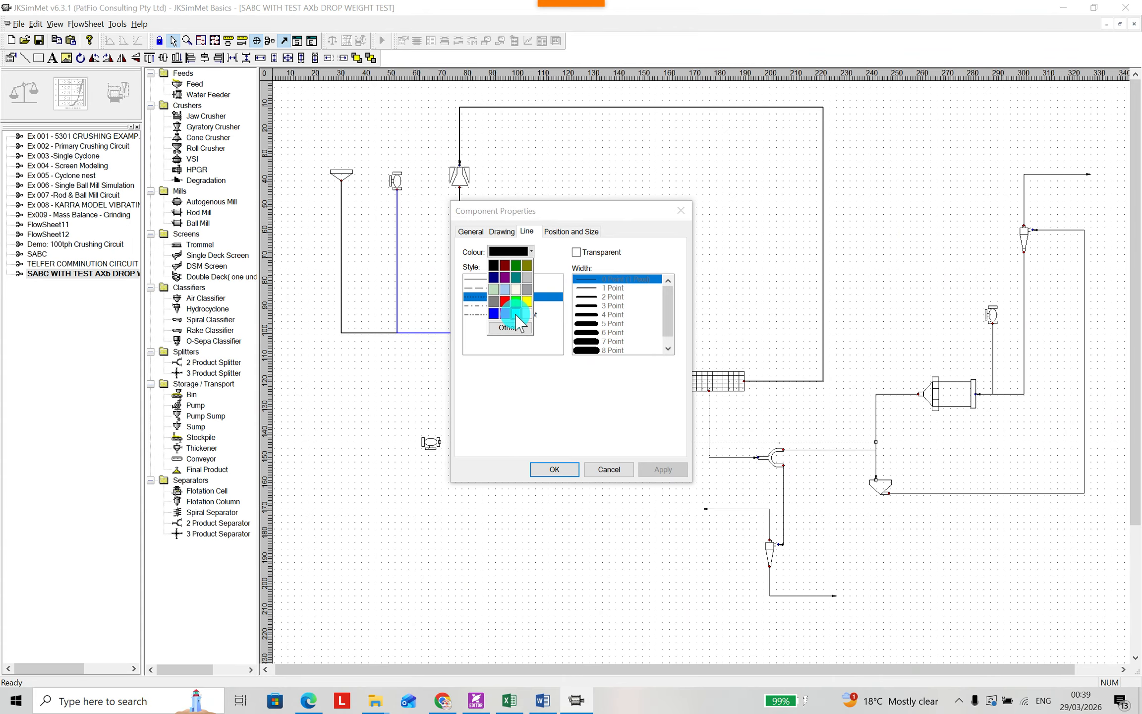
{"action": "left_click", "coordinate": [493, 313]}
{"action": "left_click", "coordinate": [659, 470]}
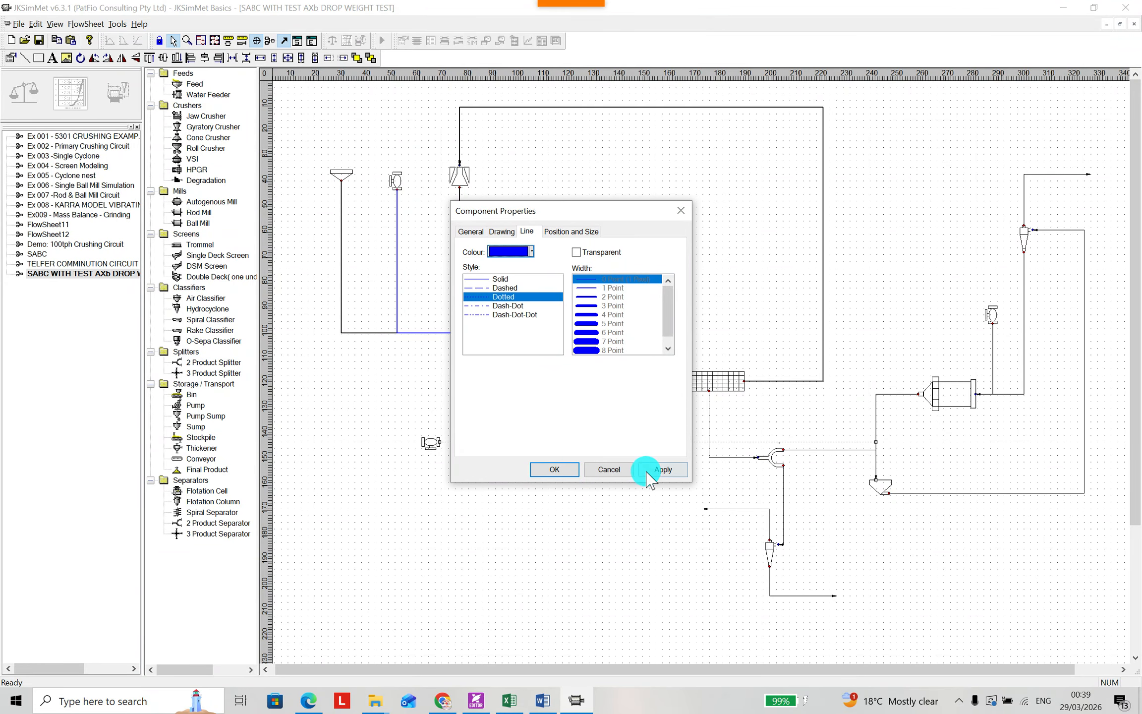
{"action": "left_click", "coordinate": [555, 471]}
{"action": "left_click", "coordinate": [612, 495]}
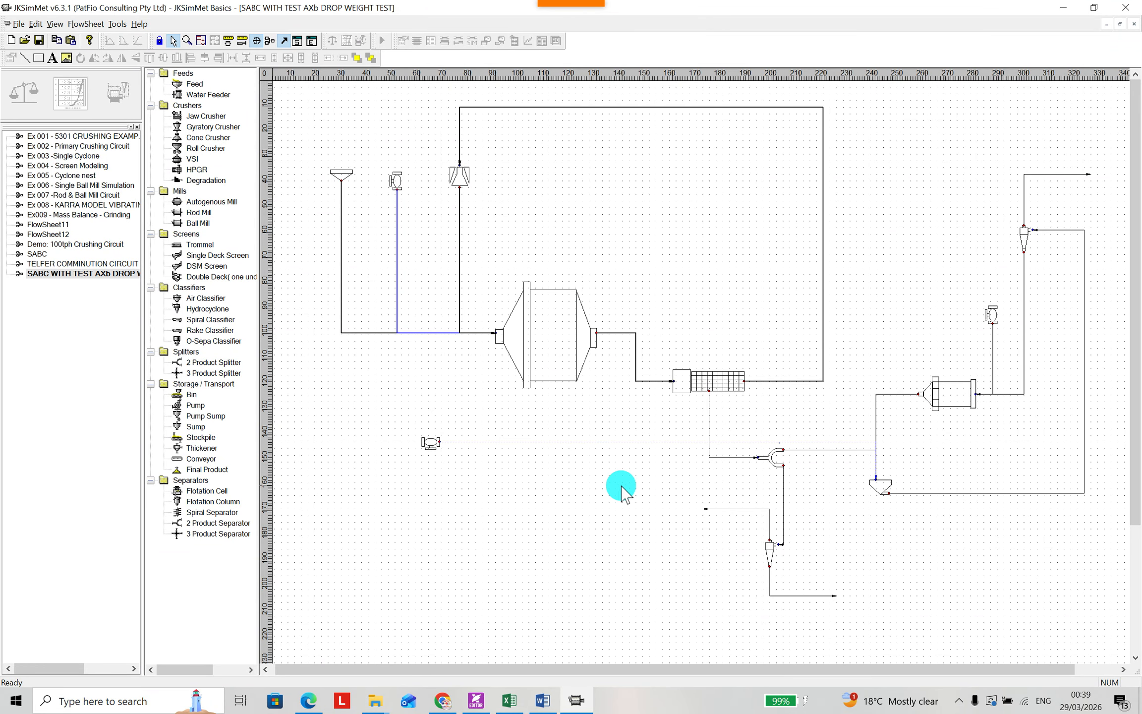
Change the line style of the water feeder stream entering the autogenous mill to Dotted
{"action": "double_click", "coordinate": [396, 246]}
{"action": "left_click", "coordinate": [527, 231]}
{"action": "left_click", "coordinate": [479, 300]}
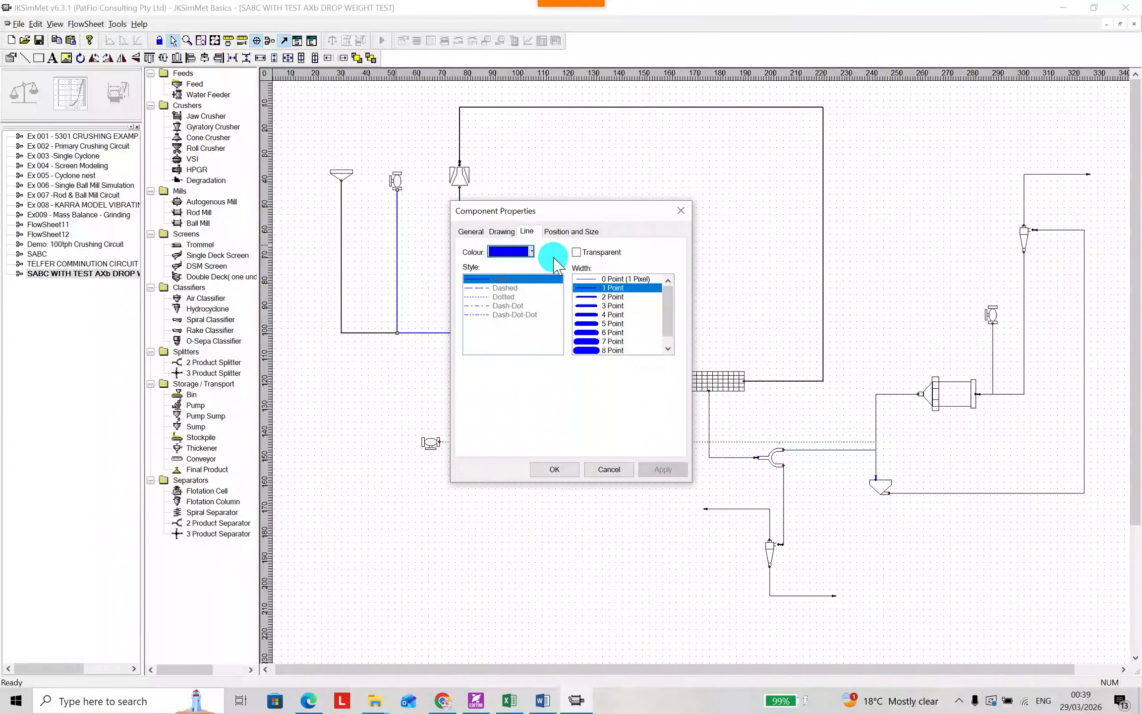
{"action": "left_click", "coordinate": [577, 253]}
{"action": "left_click", "coordinate": [577, 253]}
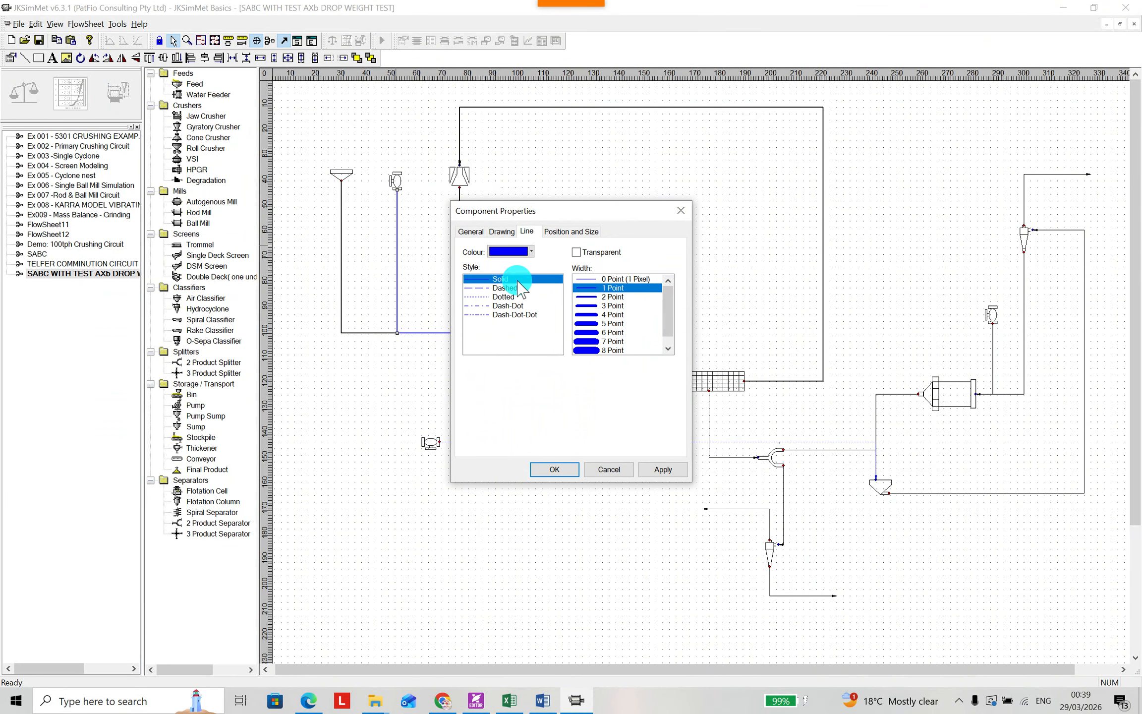
{"action": "left_click", "coordinate": [498, 298]}
{"action": "left_click", "coordinate": [659, 471]}
{"action": "left_click", "coordinate": [565, 471]}
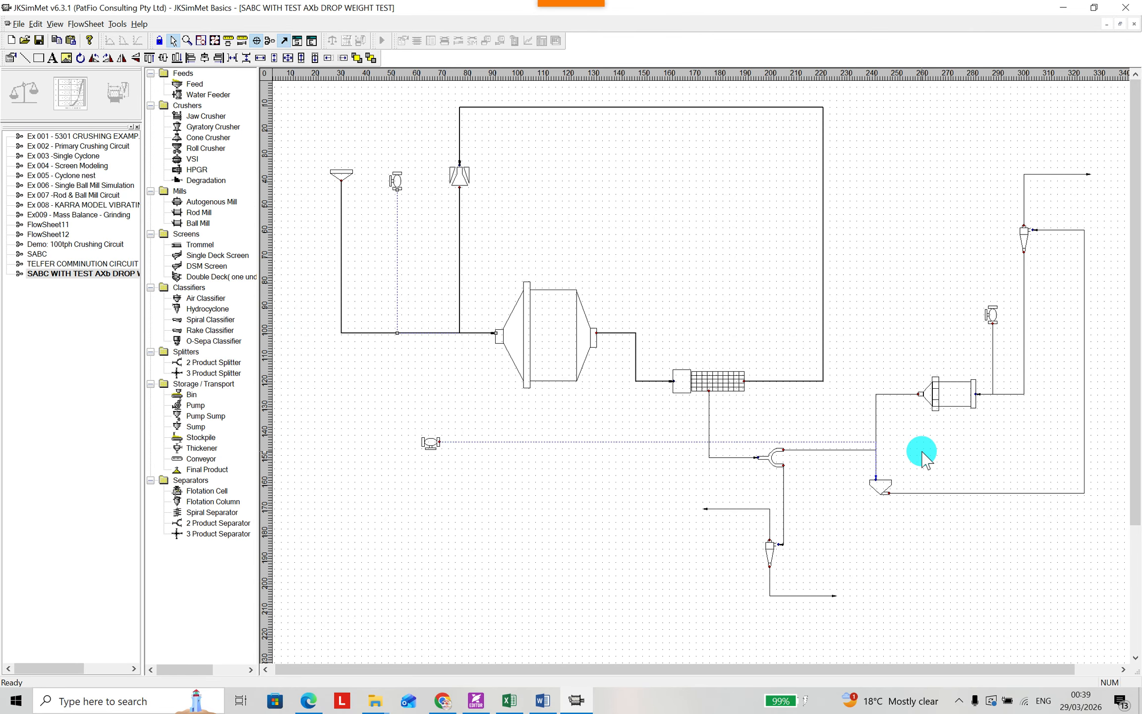
Format the water feeder stream to the ball mill as a blue Dotted line with a 1 Point width
{"action": "double_click", "coordinate": [992, 354]}
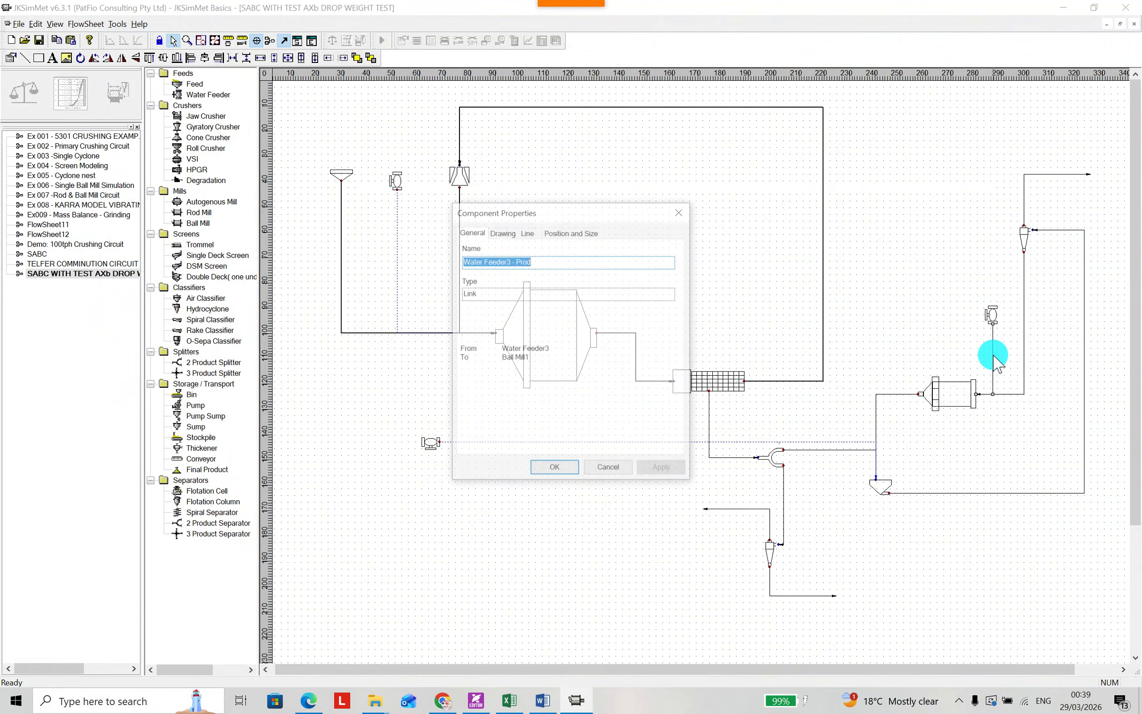
{"action": "left_click", "coordinate": [526, 232]}
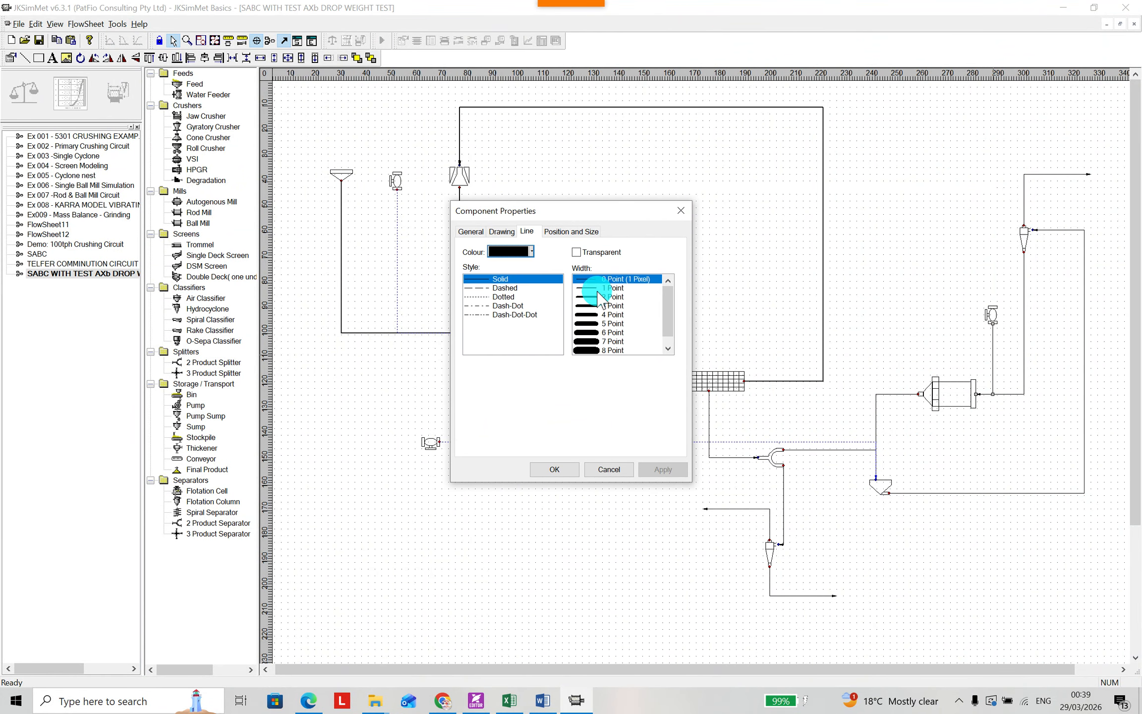
{"action": "left_click", "coordinate": [598, 290]}
{"action": "left_click", "coordinate": [557, 255]}
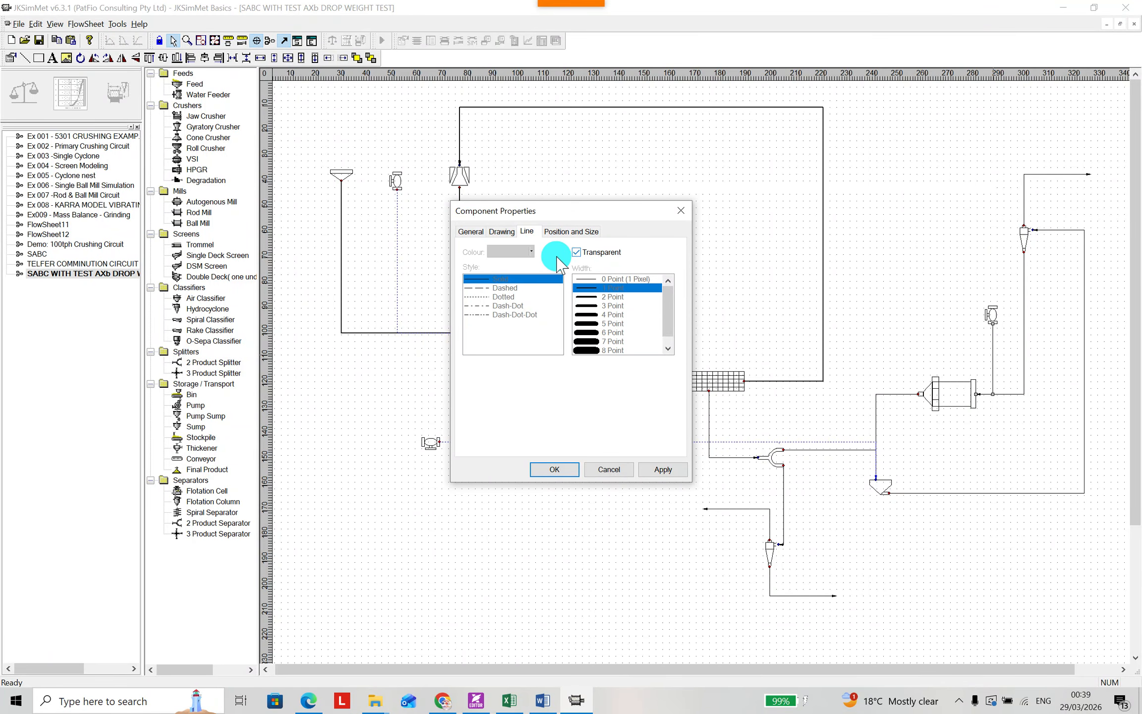
{"action": "left_click", "coordinate": [576, 253]}
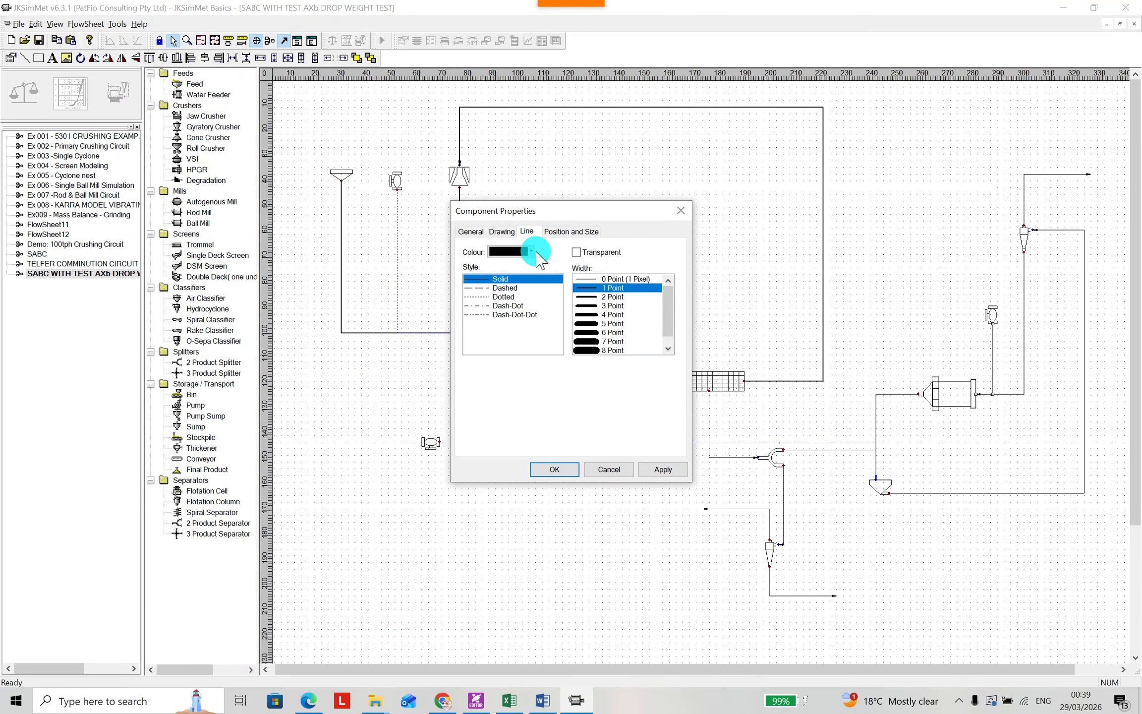
{"action": "left_click", "coordinate": [531, 252]}
{"action": "left_click", "coordinate": [518, 312]}
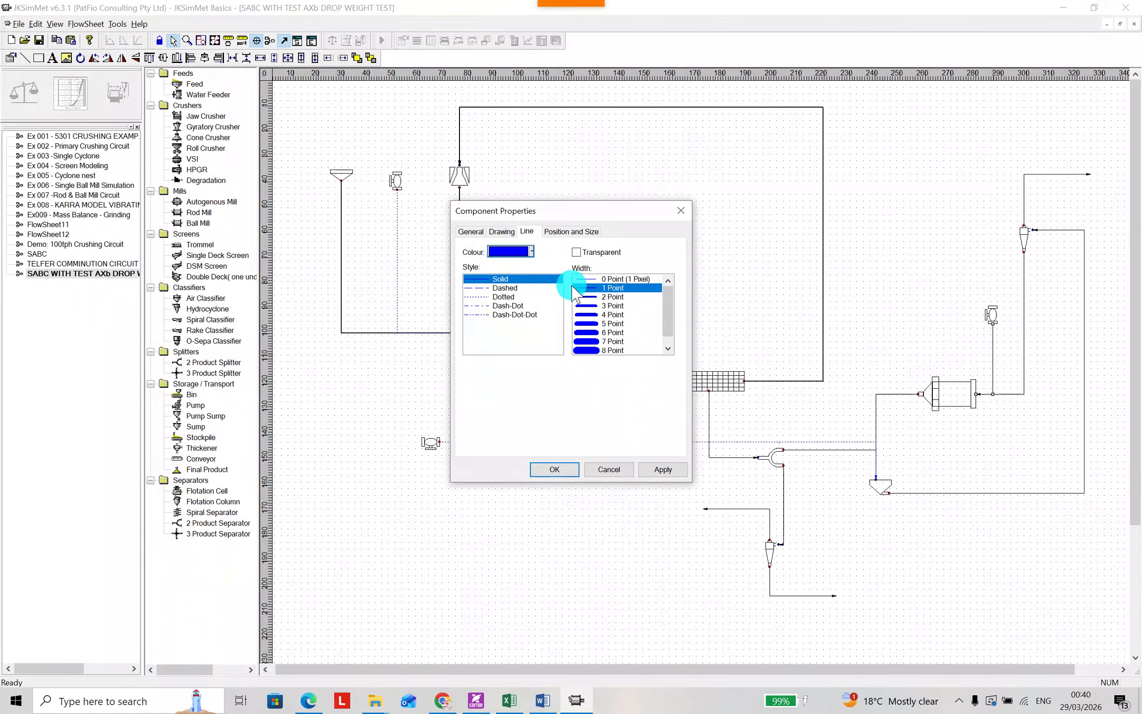
{"action": "left_click", "coordinate": [489, 296]}
{"action": "left_click", "coordinate": [652, 474]}
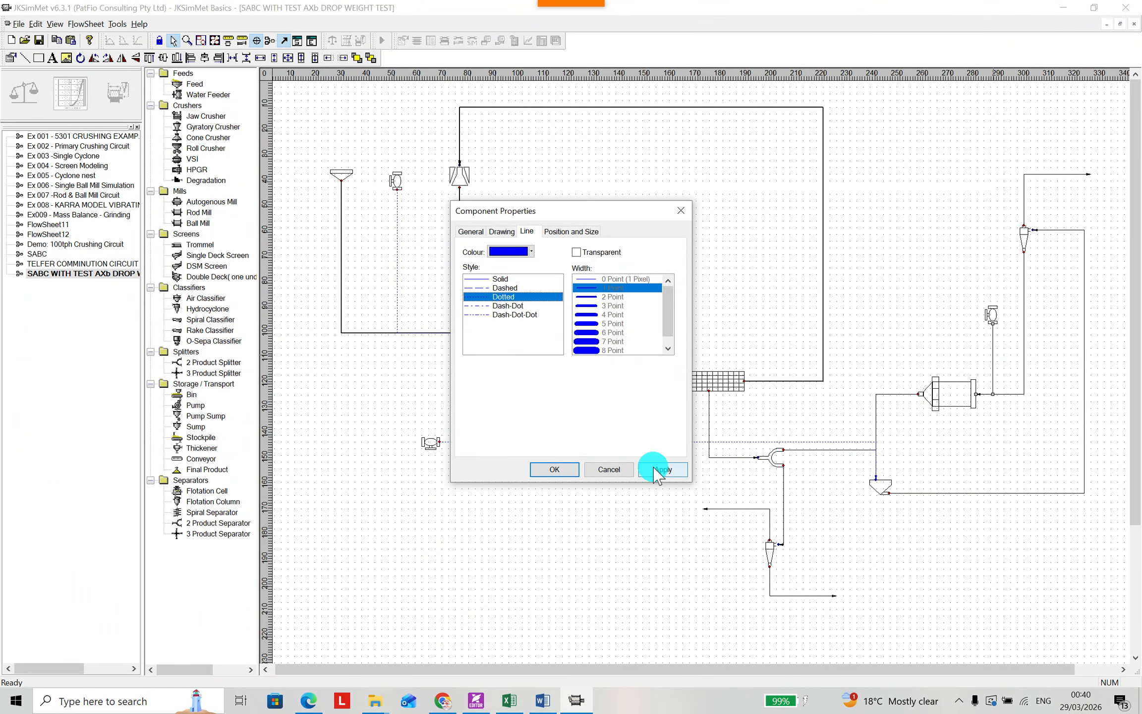
{"action": "left_click", "coordinate": [553, 470]}
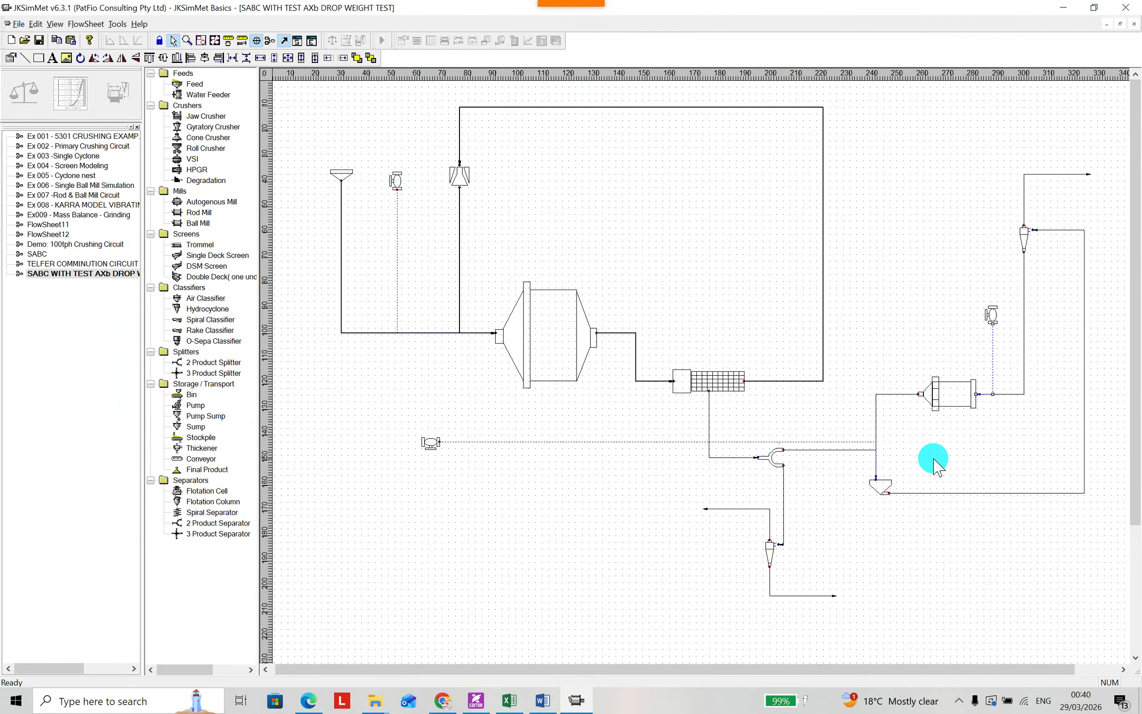
Thicken the trommel undersize stream running to the two-product splitter to a 1 Point line width
{"action": "left_click", "coordinate": [783, 501]}
{"action": "double_click", "coordinate": [731, 456]}
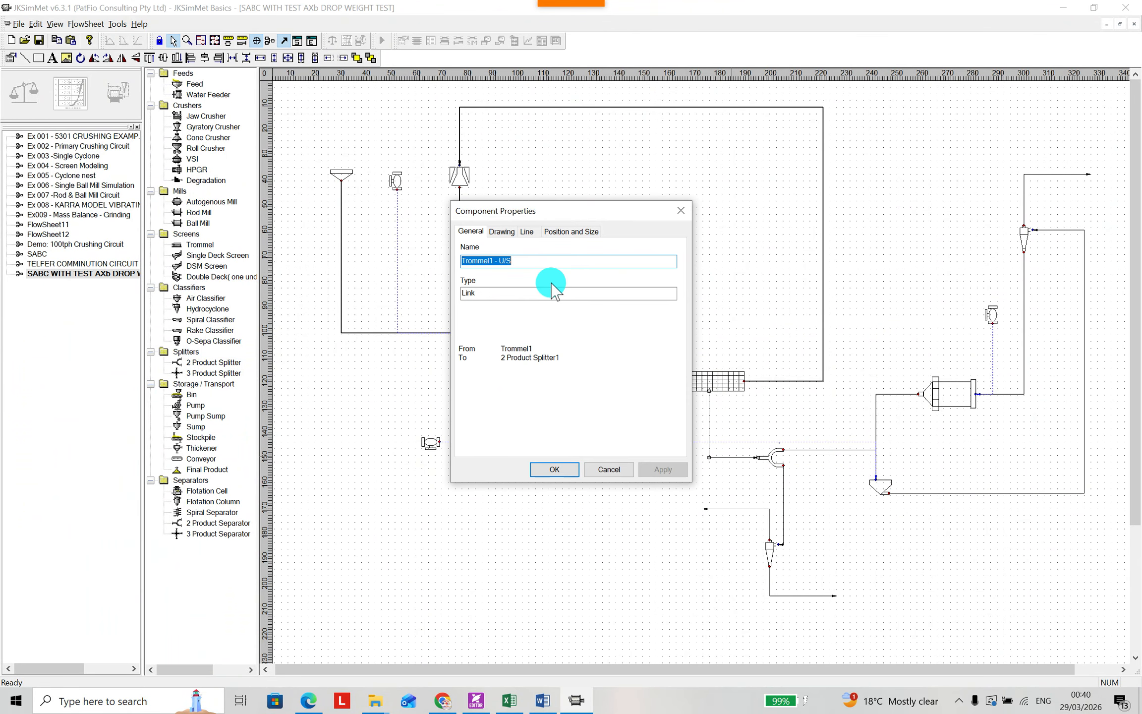
{"action": "left_click", "coordinate": [555, 231]}
{"action": "left_click", "coordinate": [525, 232]}
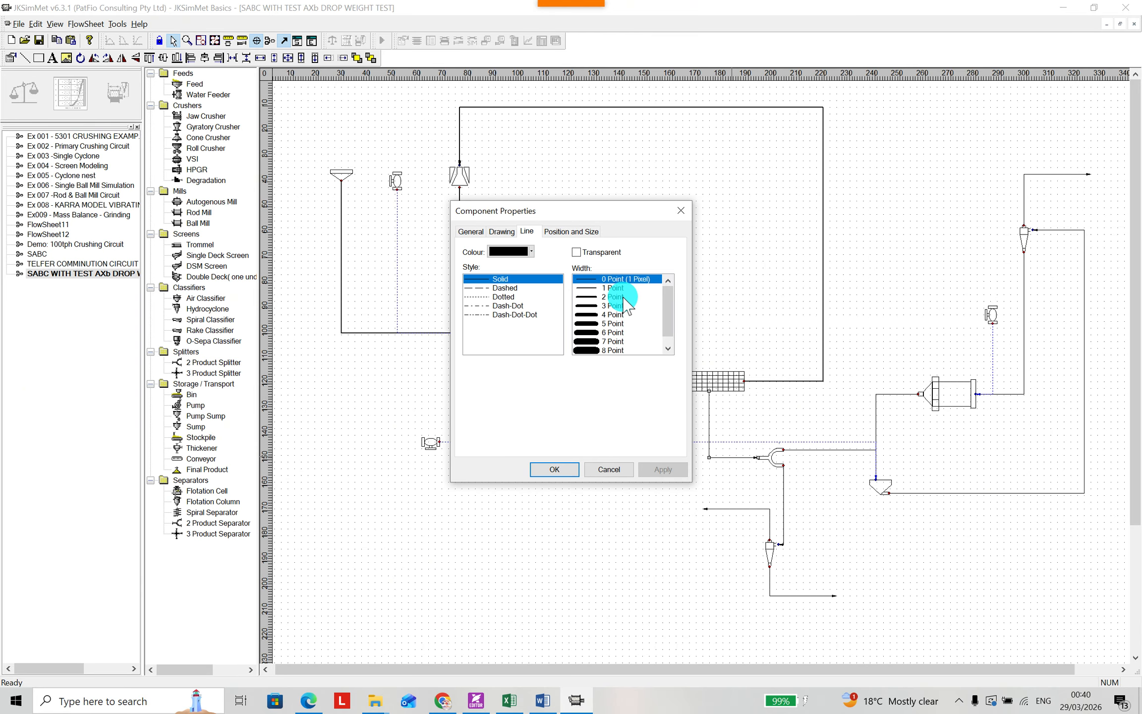
{"action": "left_click", "coordinate": [568, 470]}
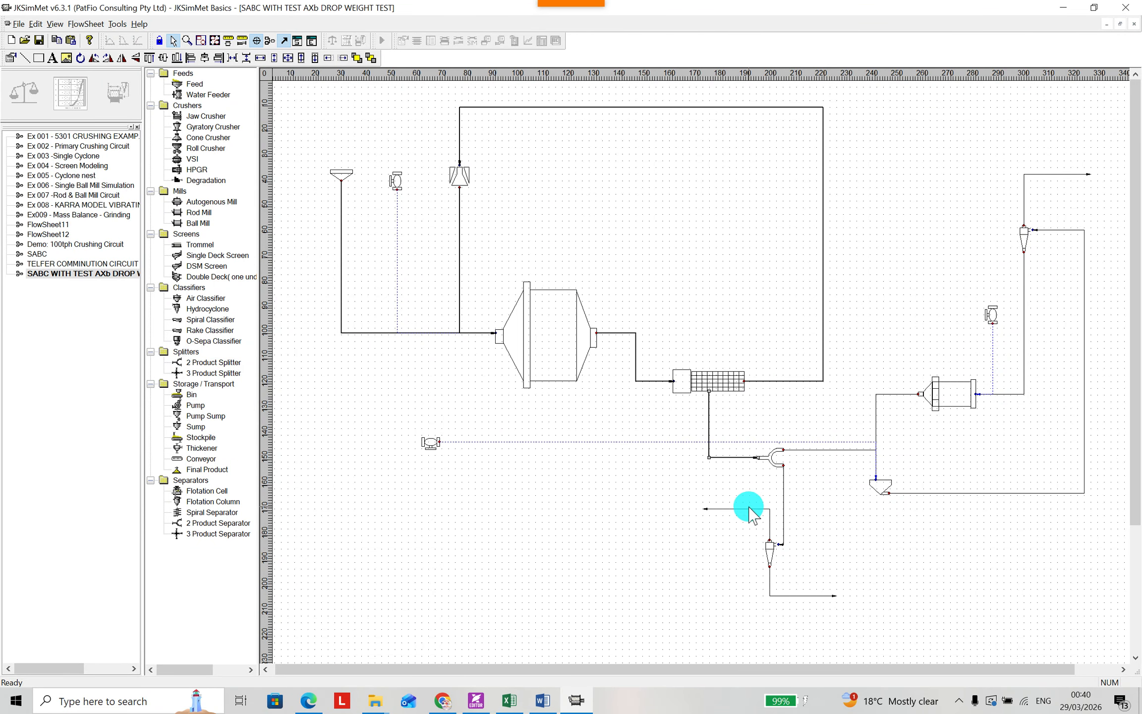
Set the line width of the two-product splitter's top product stream to the sump to 1 Point
{"action": "double_click", "coordinate": [829, 450]}
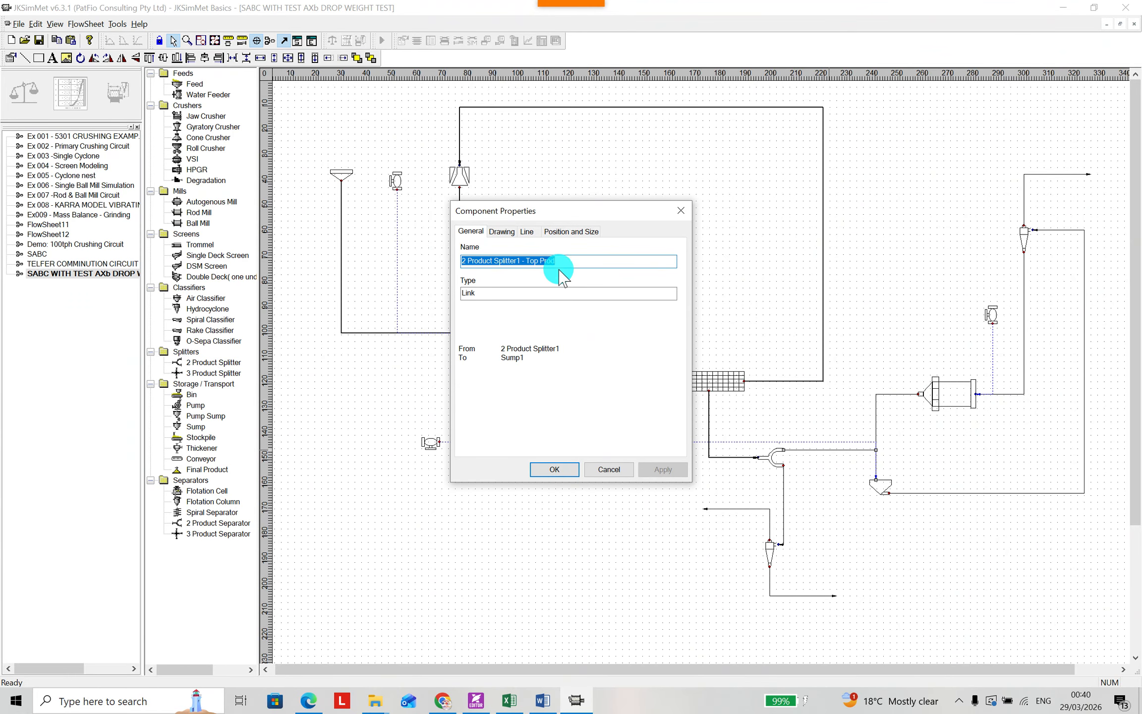
{"action": "left_click", "coordinate": [522, 233]}
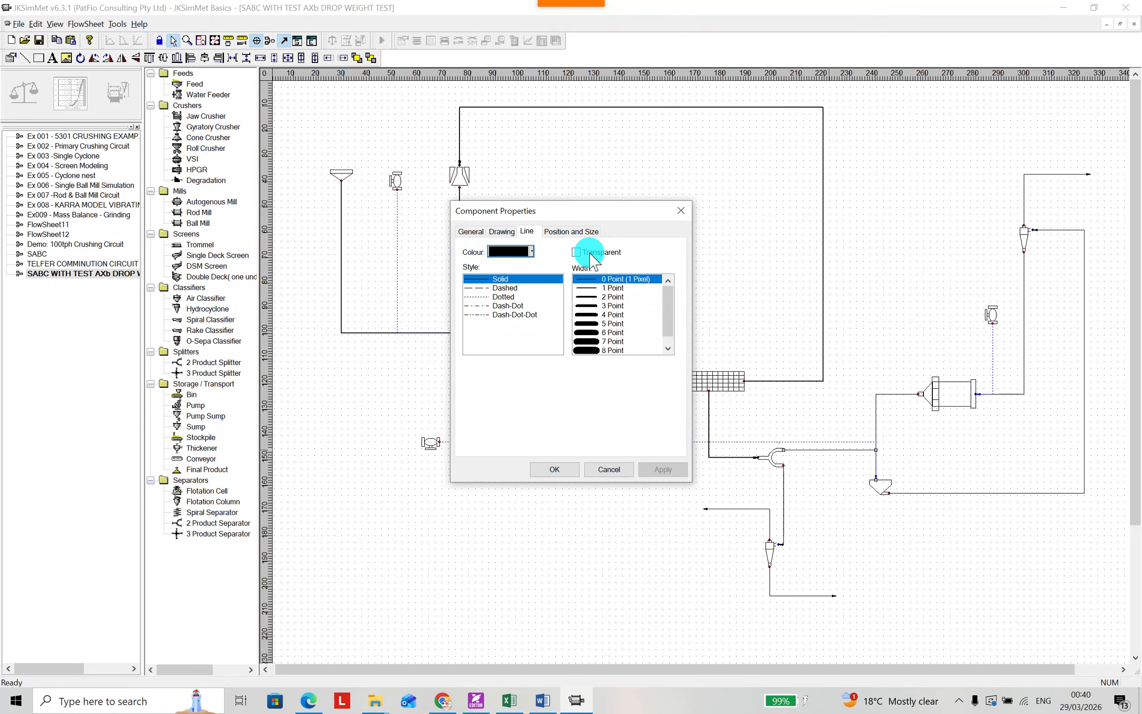
{"action": "left_click", "coordinate": [601, 289]}
{"action": "left_click", "coordinate": [559, 472]}
Thicken the splitter's bottom product stream running down to the lower hydrocyclone to a 1 Point line width
{"action": "double_click", "coordinate": [783, 512]}
{"action": "left_click", "coordinate": [528, 232]}
{"action": "left_click", "coordinate": [601, 289]}
{"action": "left_click", "coordinate": [558, 471]}
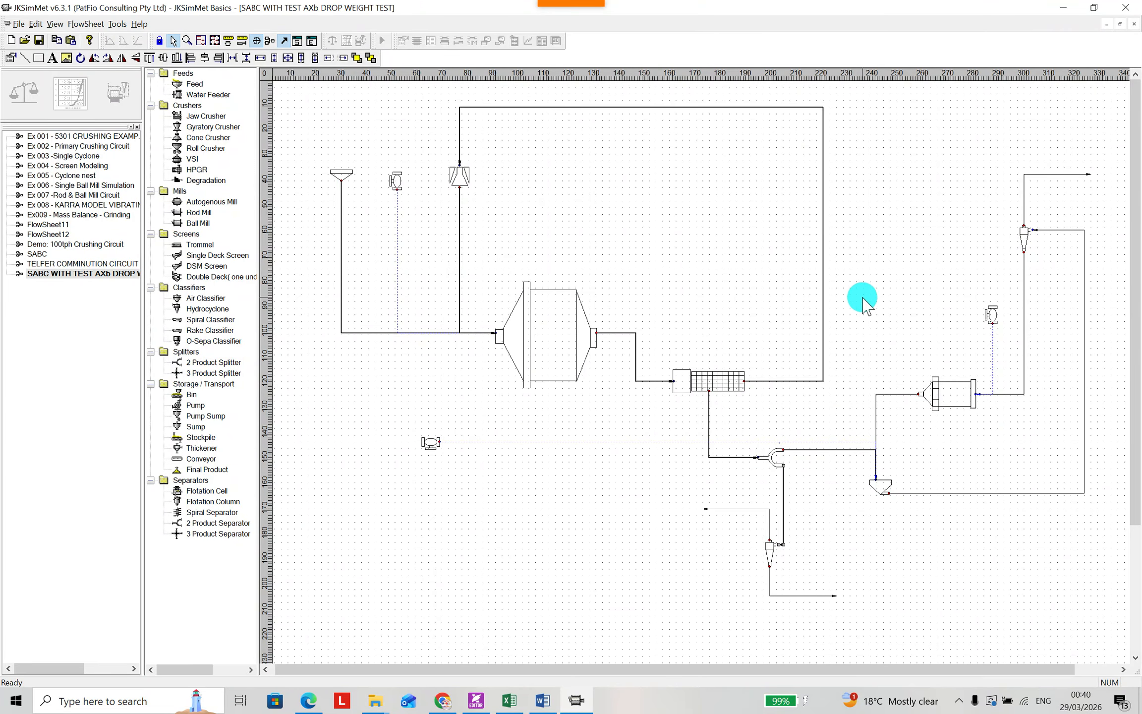
Colour the overflow stream of Hydrocyclone2 dark green
{"action": "double_click", "coordinate": [1024, 187]}
{"action": "left_click", "coordinate": [527, 231]}
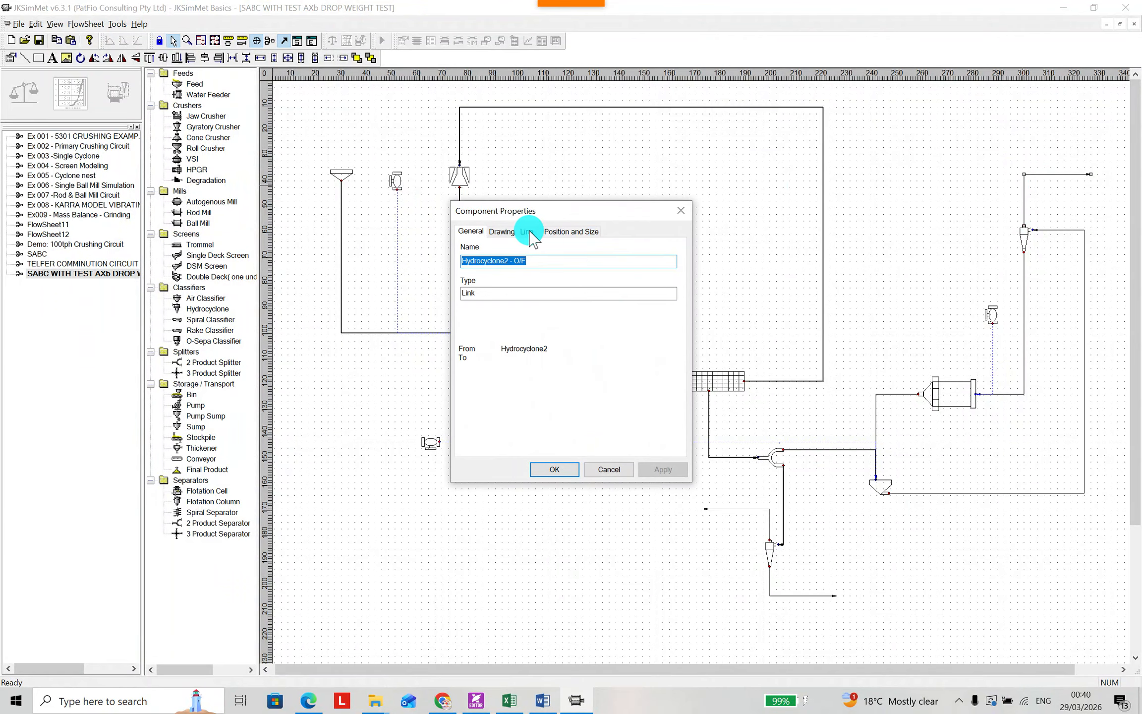
{"action": "left_click", "coordinate": [525, 252]}
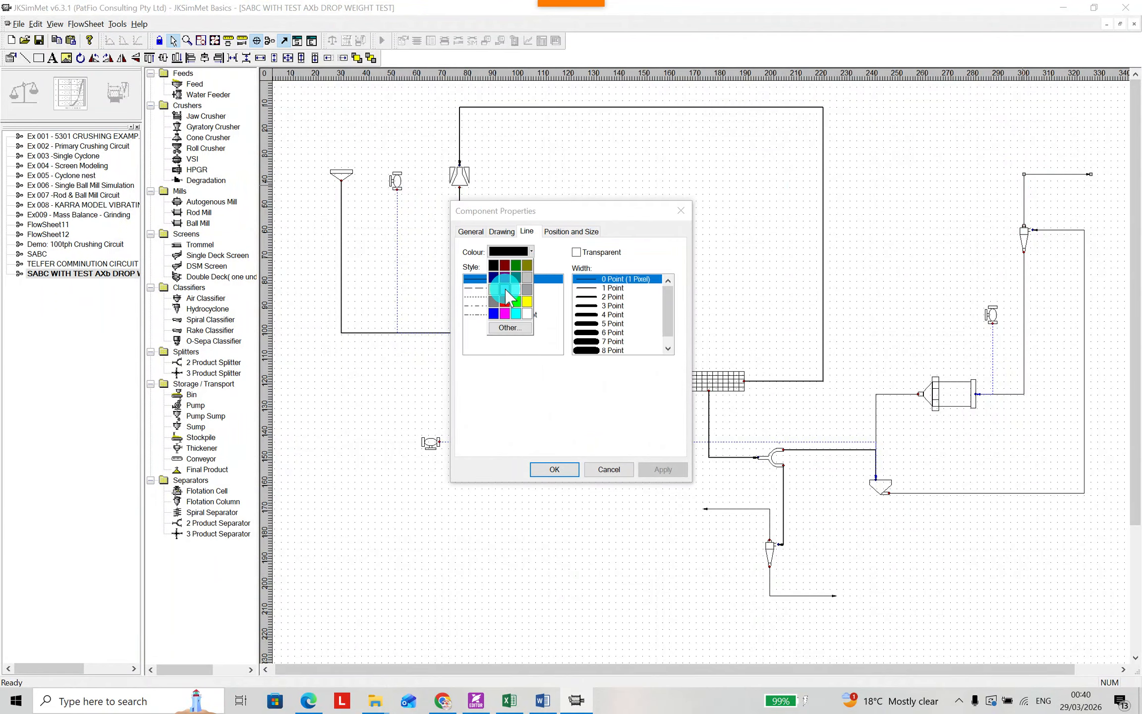
{"action": "left_click", "coordinate": [517, 267]}
{"action": "left_click", "coordinate": [554, 469]}
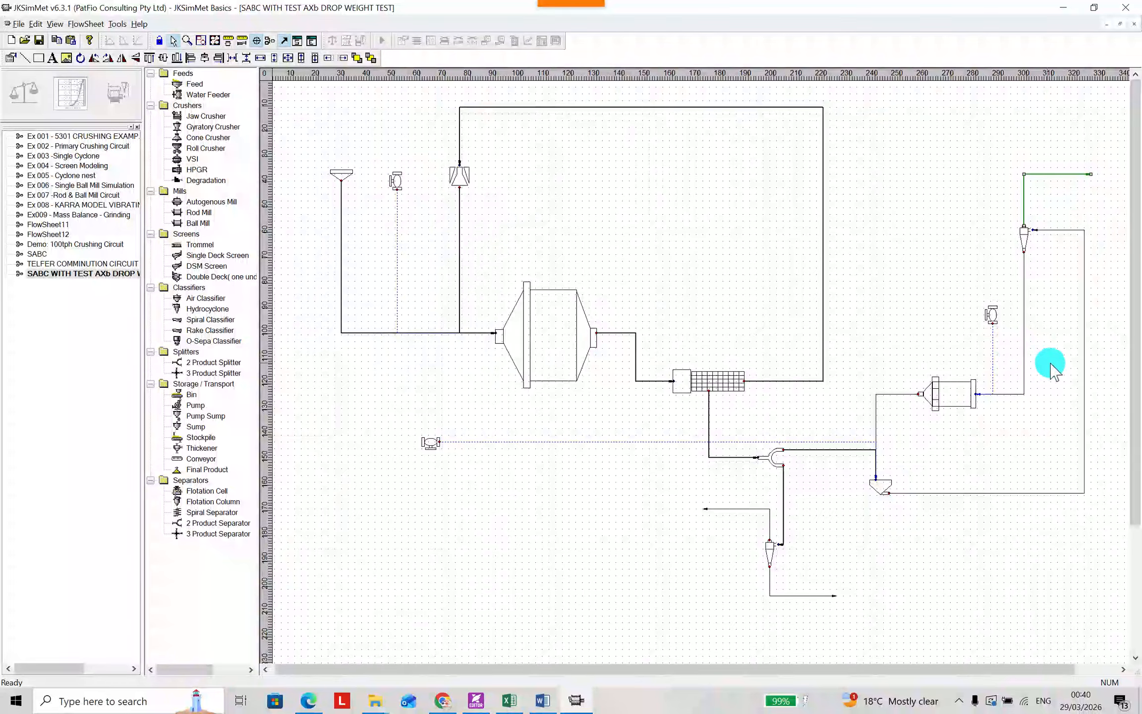
Format the sump product stream feeding Hydrocyclone2 as an olive line with a 1 Point width
{"action": "double_click", "coordinate": [966, 493]}
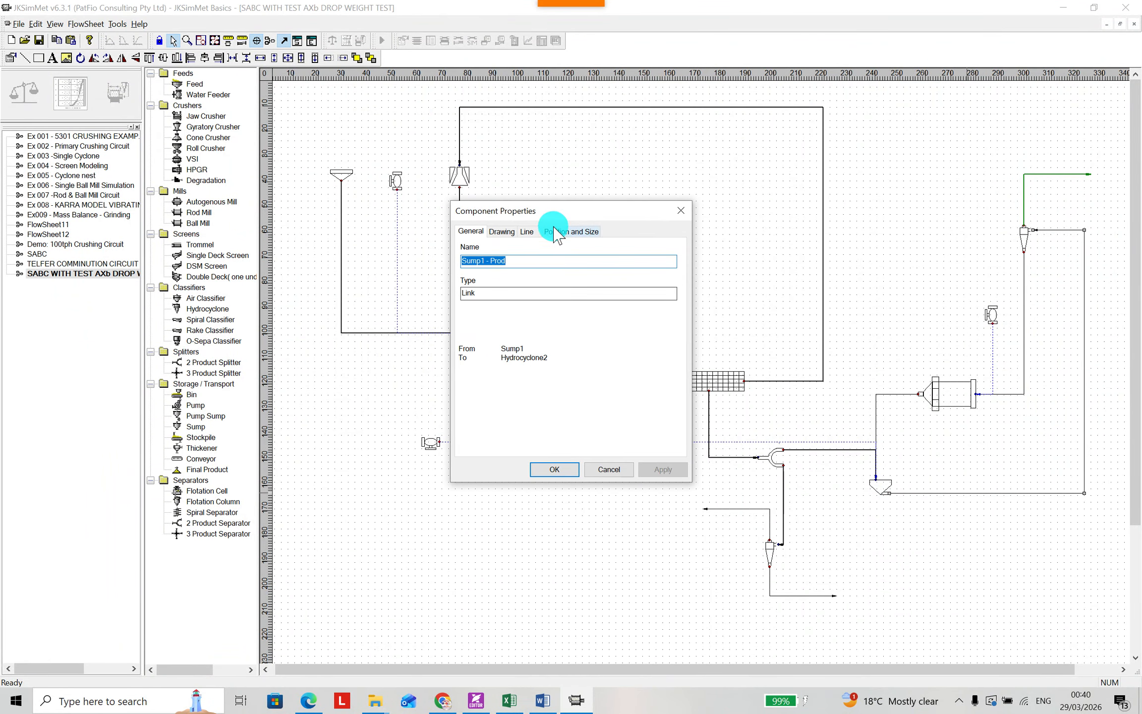
{"action": "left_click", "coordinate": [531, 236]}
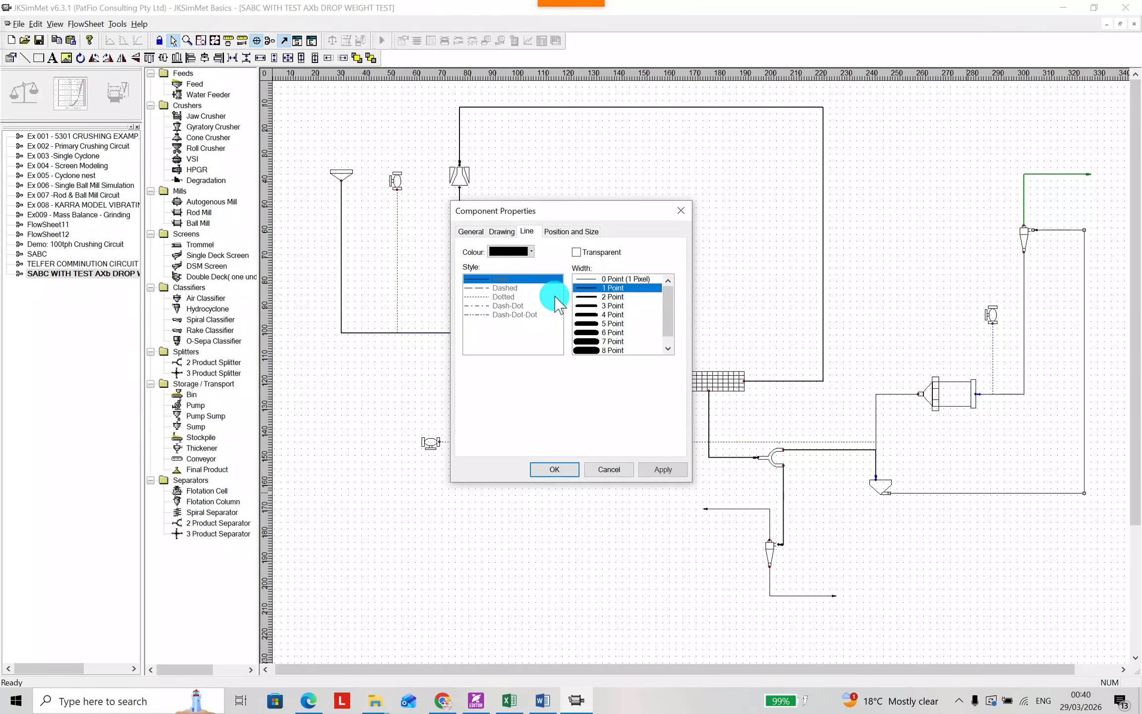
{"action": "left_click", "coordinate": [529, 254]}
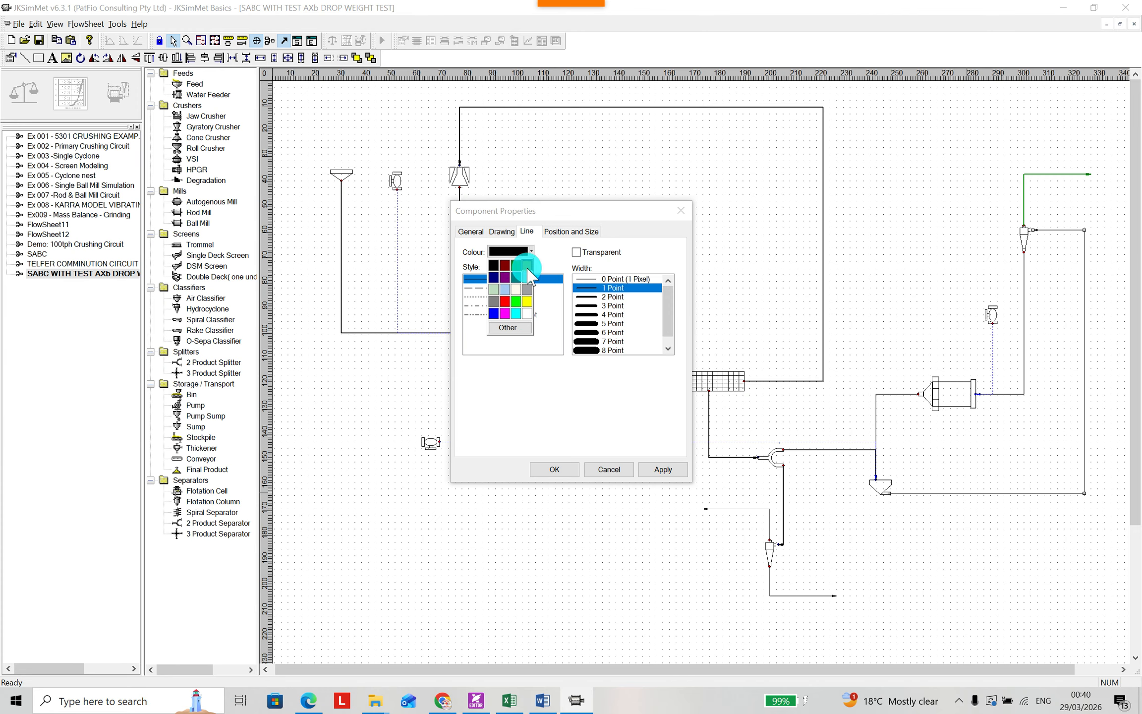
{"action": "left_click", "coordinate": [527, 266]}
{"action": "left_click", "coordinate": [662, 468]}
{"action": "left_click", "coordinate": [575, 468]}
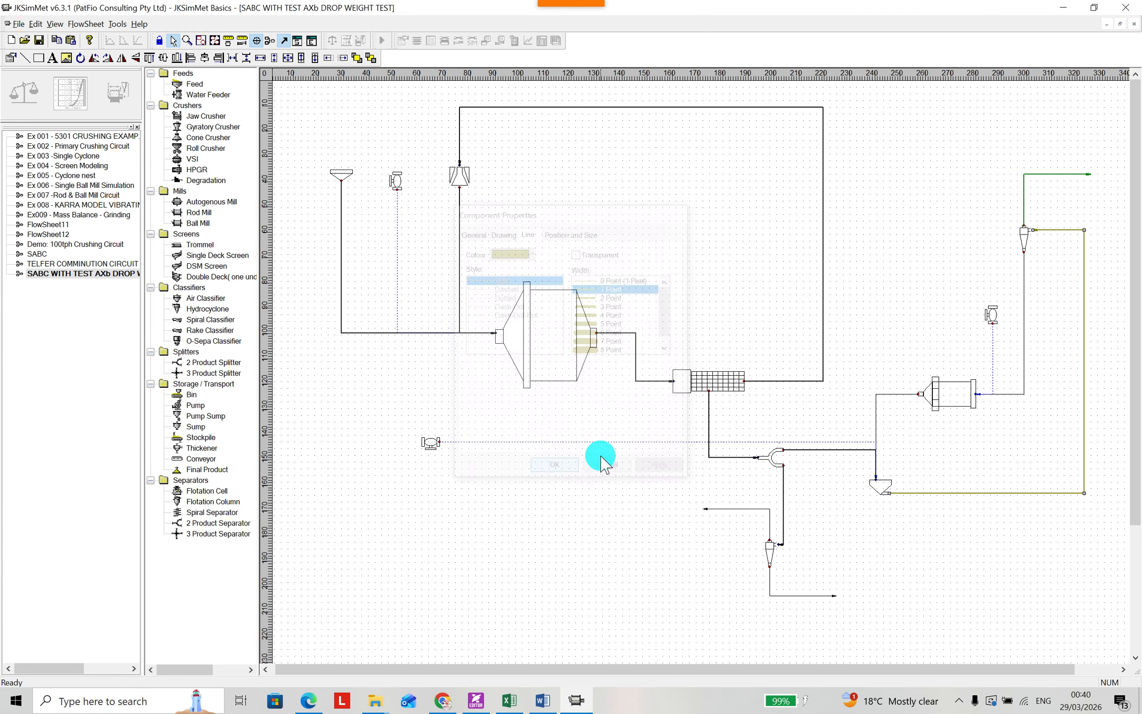
Set the line width of the Hydrocyclone2 underflow stream to the ball mill to 2 Point
{"action": "double_click", "coordinate": [1024, 369]}
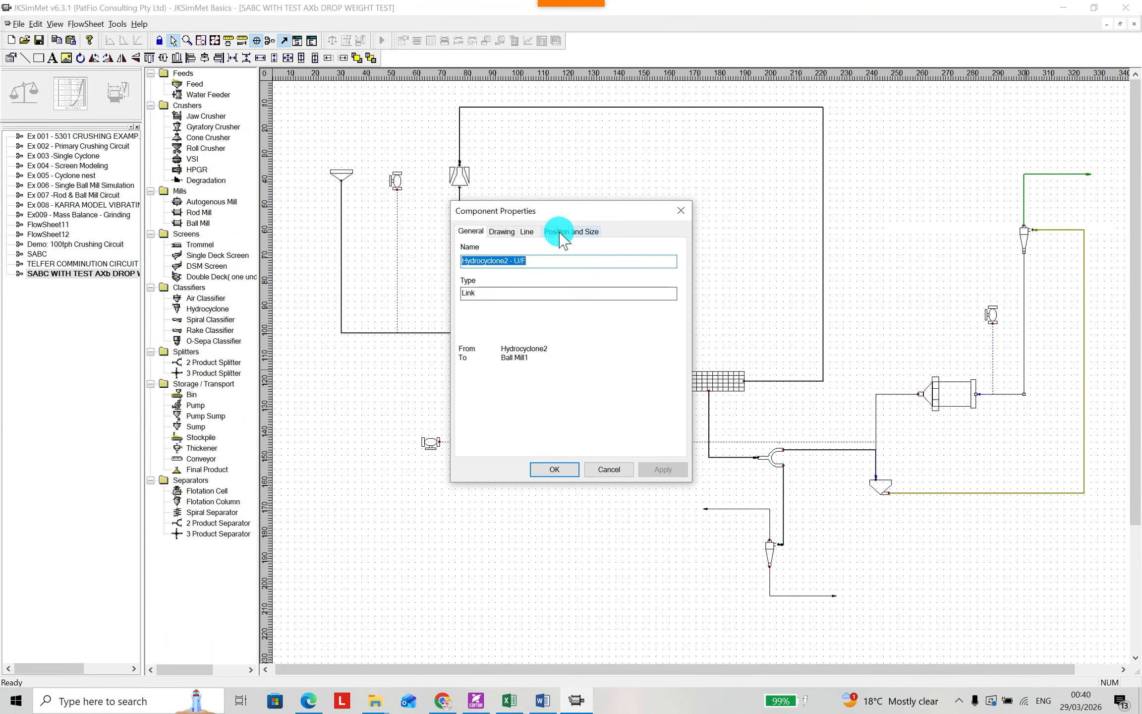
{"action": "left_click", "coordinate": [526, 232]}
{"action": "left_click", "coordinate": [614, 296]}
{"action": "left_click", "coordinate": [659, 467]}
{"action": "left_click", "coordinate": [555, 468]}
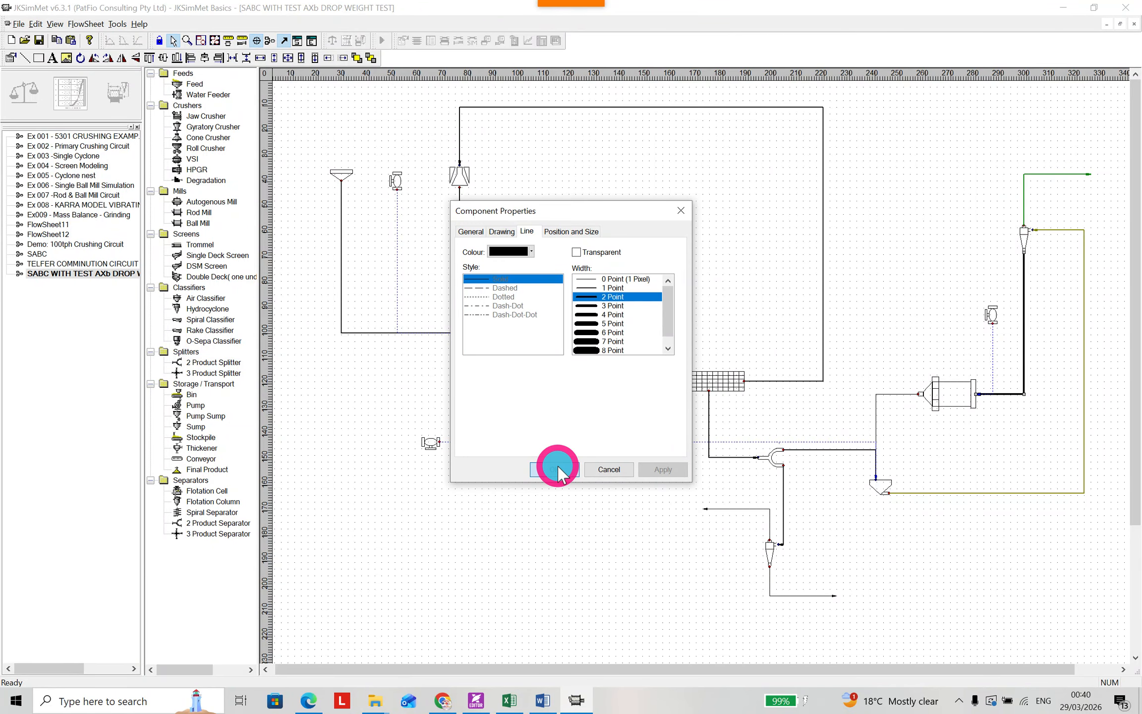
Format the ball mill product stream running to the sump as a dark red line with a 1 Point width
{"action": "left_click", "coordinate": [895, 394]}
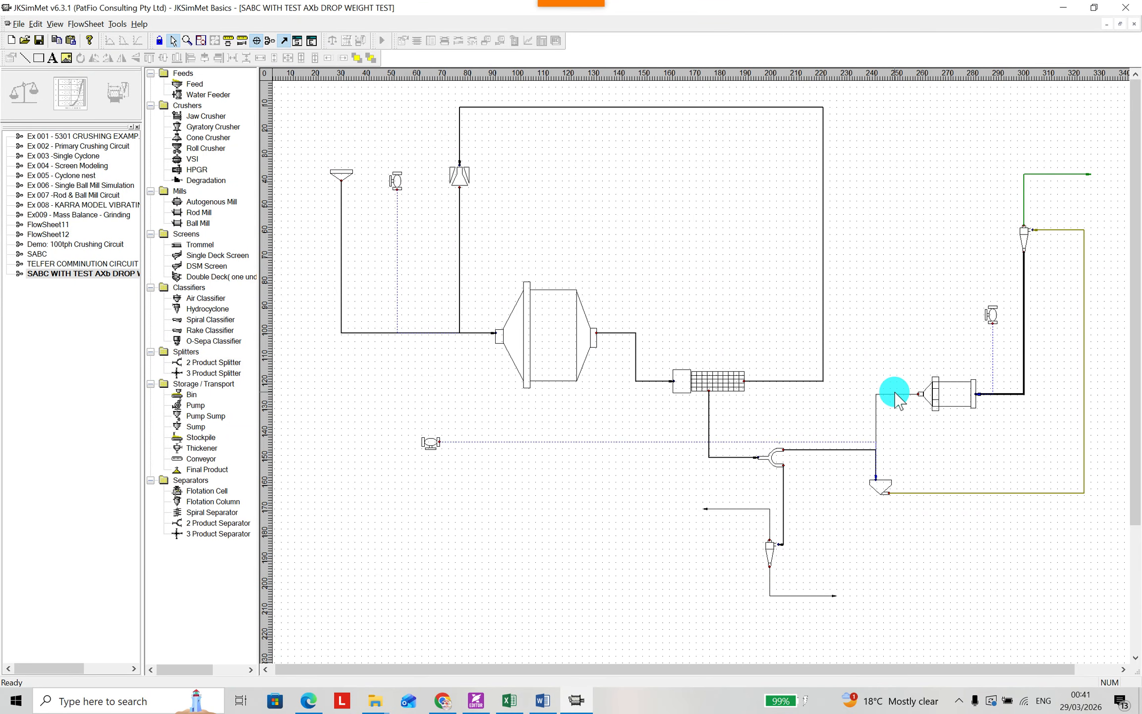
{"action": "double_click", "coordinate": [895, 395]}
{"action": "left_click", "coordinate": [527, 231]}
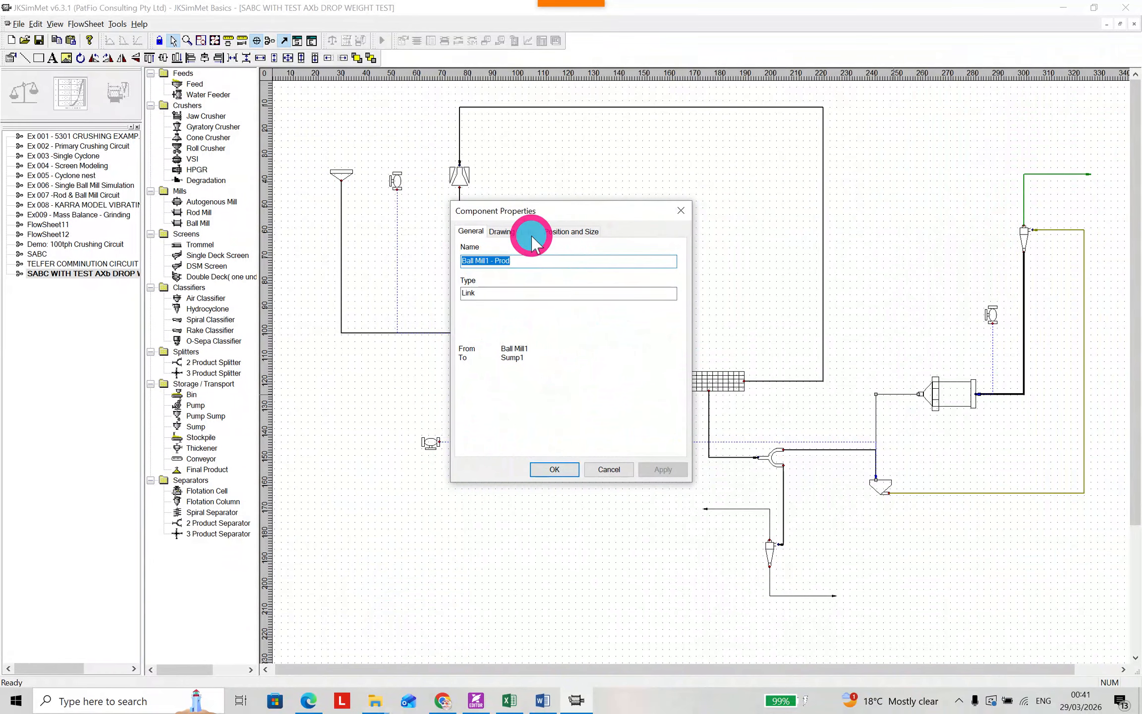
{"action": "left_click", "coordinate": [610, 288]}
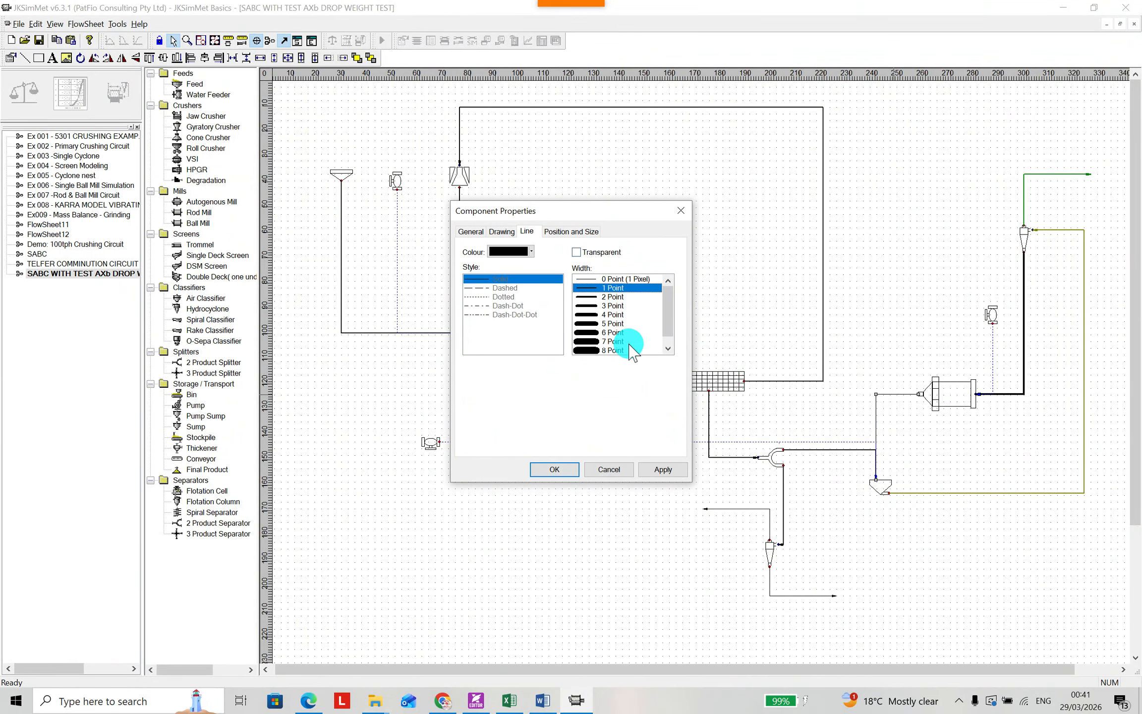
{"action": "left_click", "coordinate": [532, 251]}
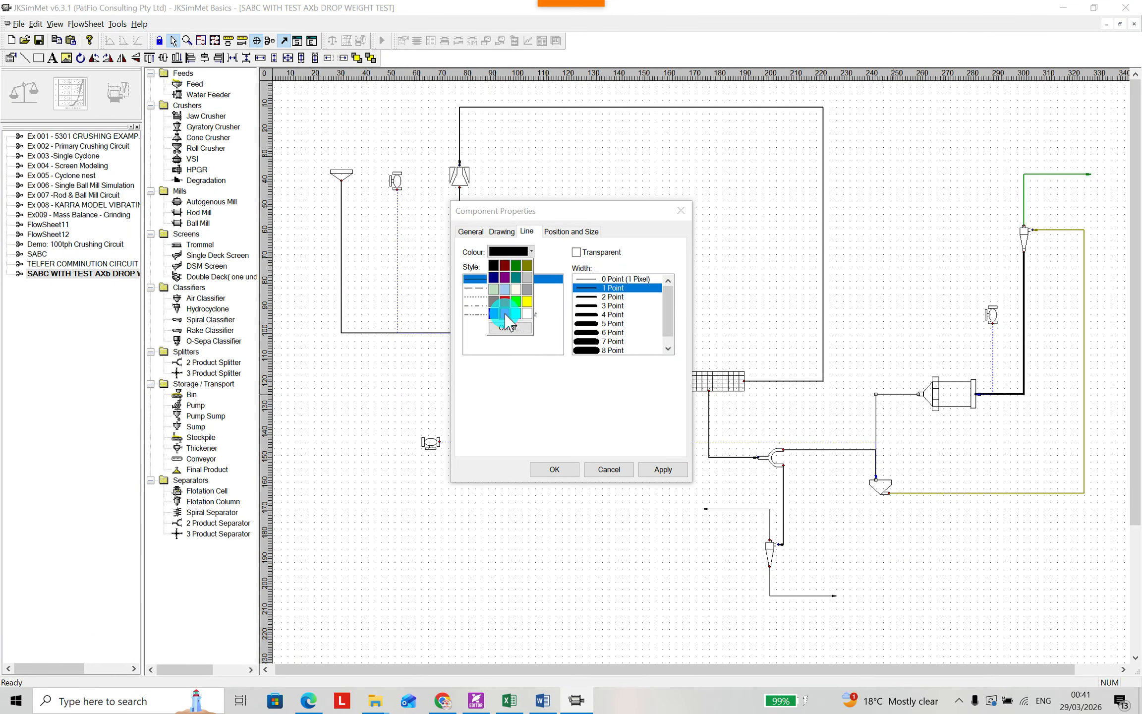
{"action": "left_click", "coordinate": [505, 266]}
{"action": "left_click", "coordinate": [653, 468]}
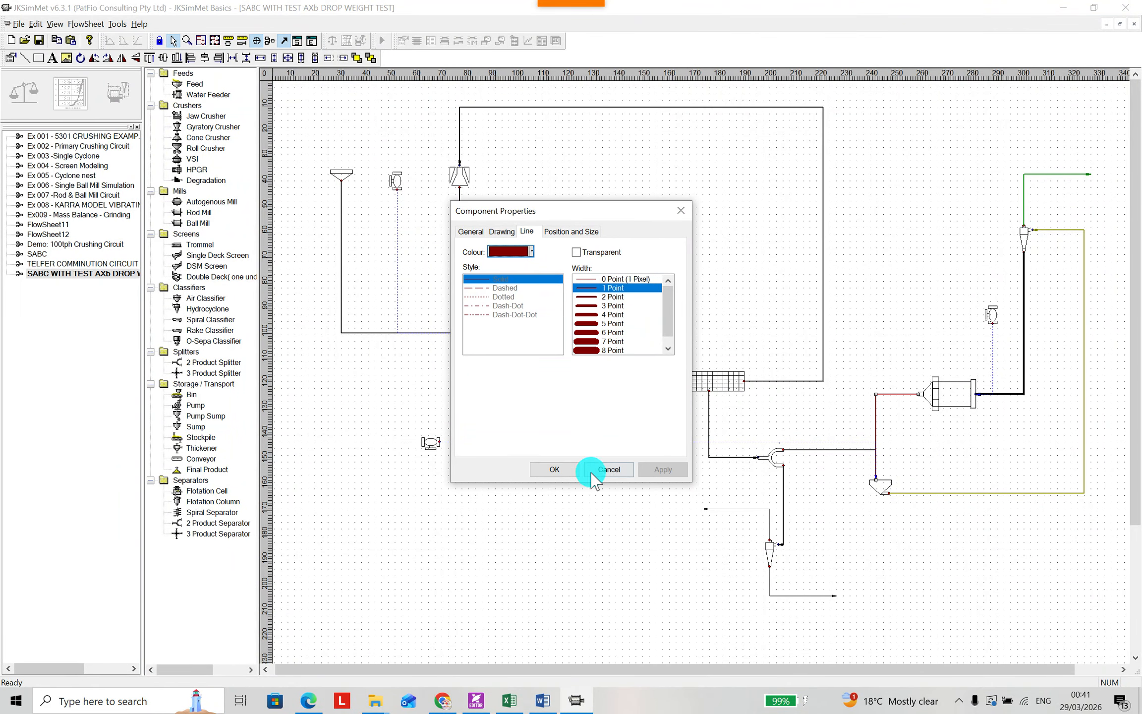
{"action": "left_click", "coordinate": [556, 468]}
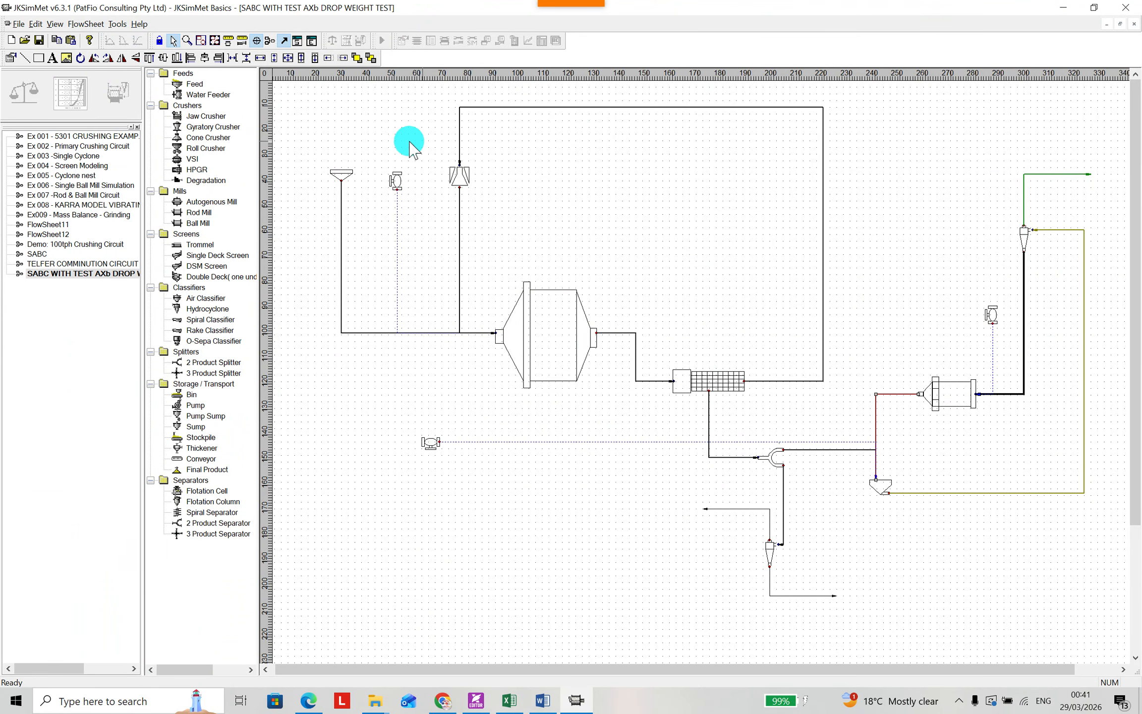
{"action": "left_click", "coordinate": [243, 41]}
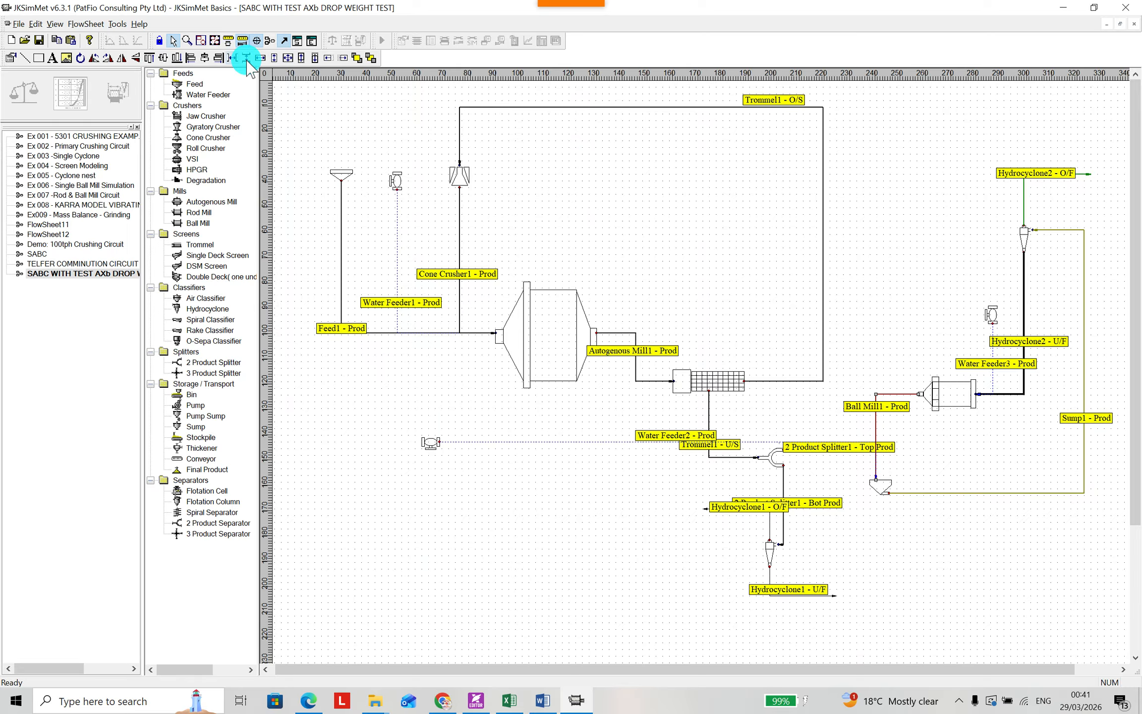
{"action": "left_click", "coordinate": [322, 325]}
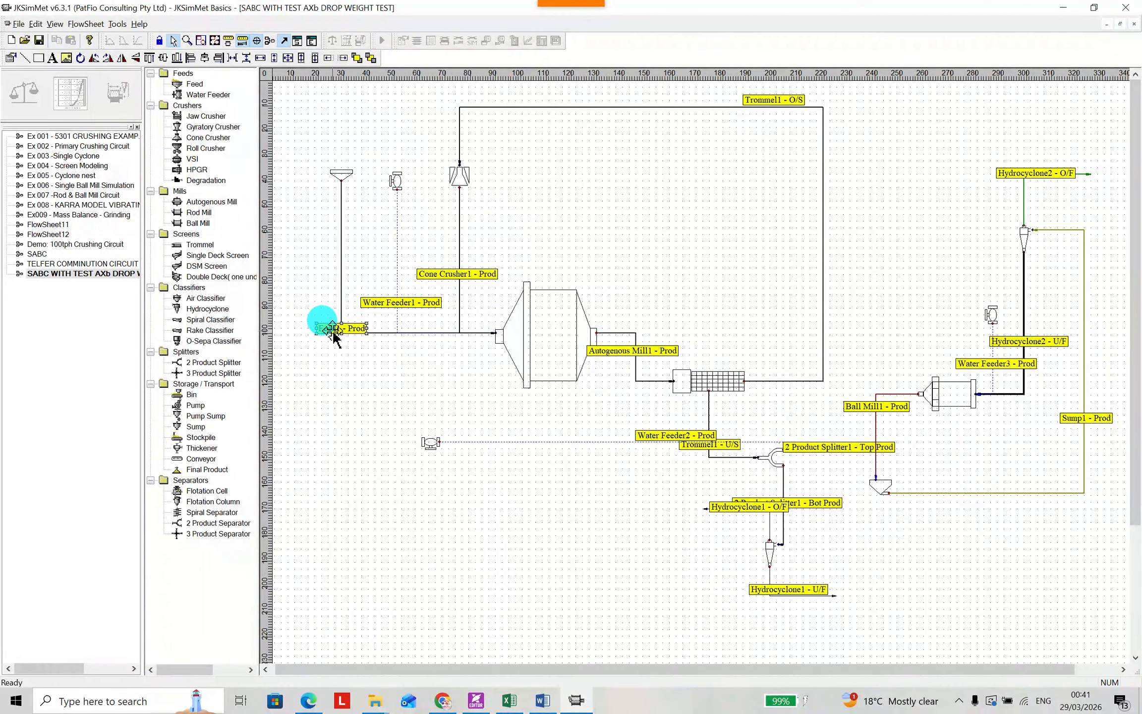
{"action": "left_click", "coordinate": [243, 42]}
Display the equipment name labels on the flowsheet and save the project
{"action": "left_click", "coordinate": [229, 41]}
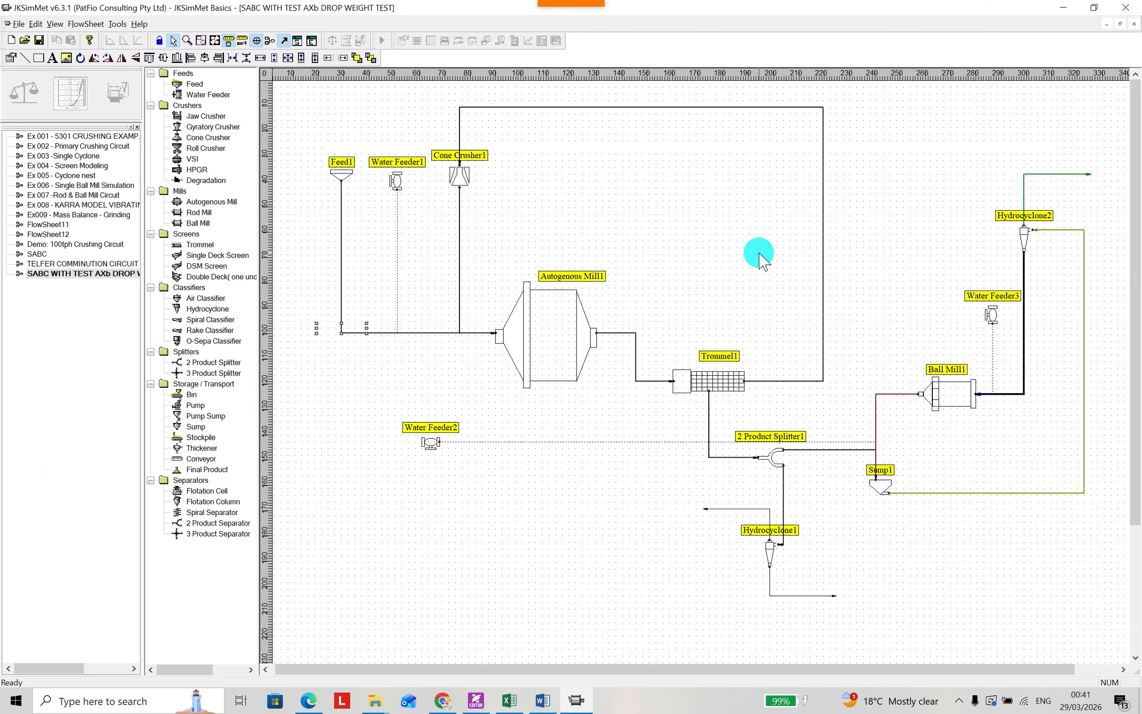
{"action": "left_click", "coordinate": [408, 387]}
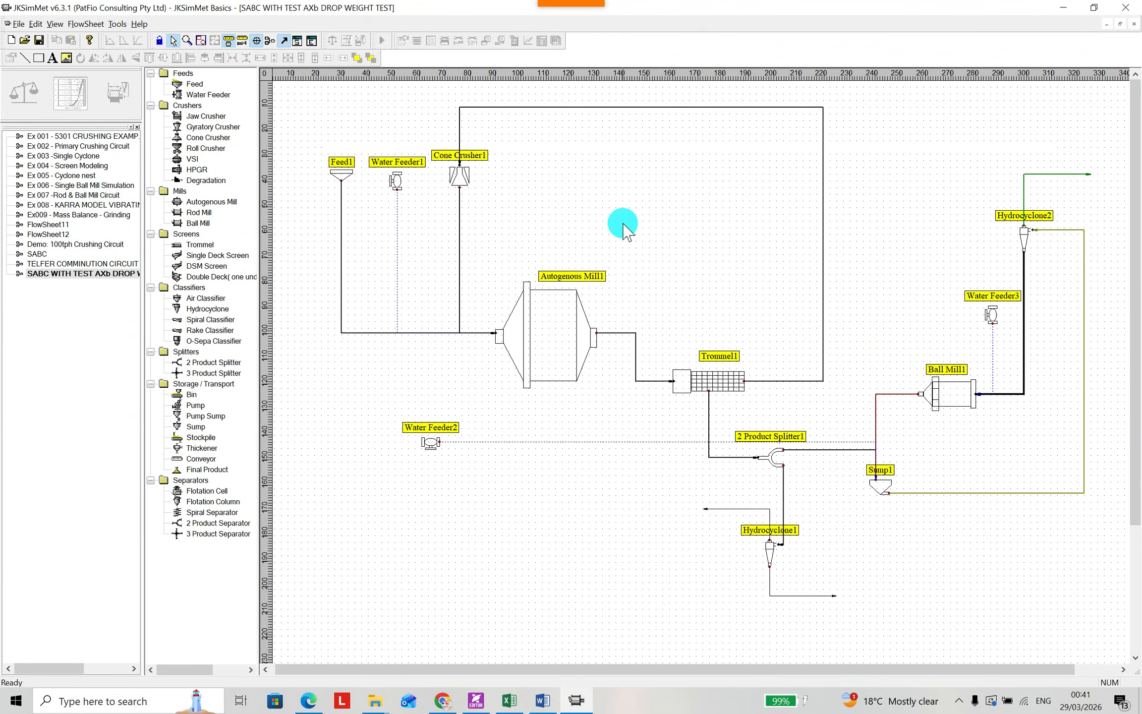
{"action": "left_click", "coordinate": [39, 41]}
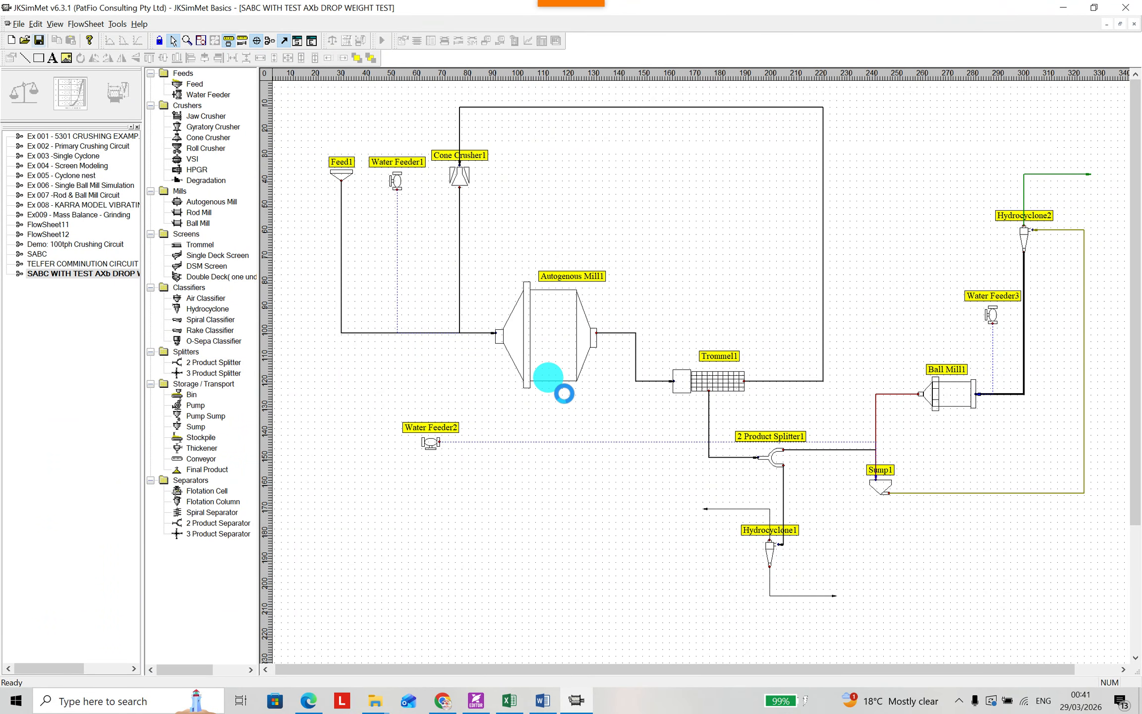
Give the autogenous mill symbol a dark red outline with a 1 Point line width
{"action": "double_click", "coordinate": [543, 361]}
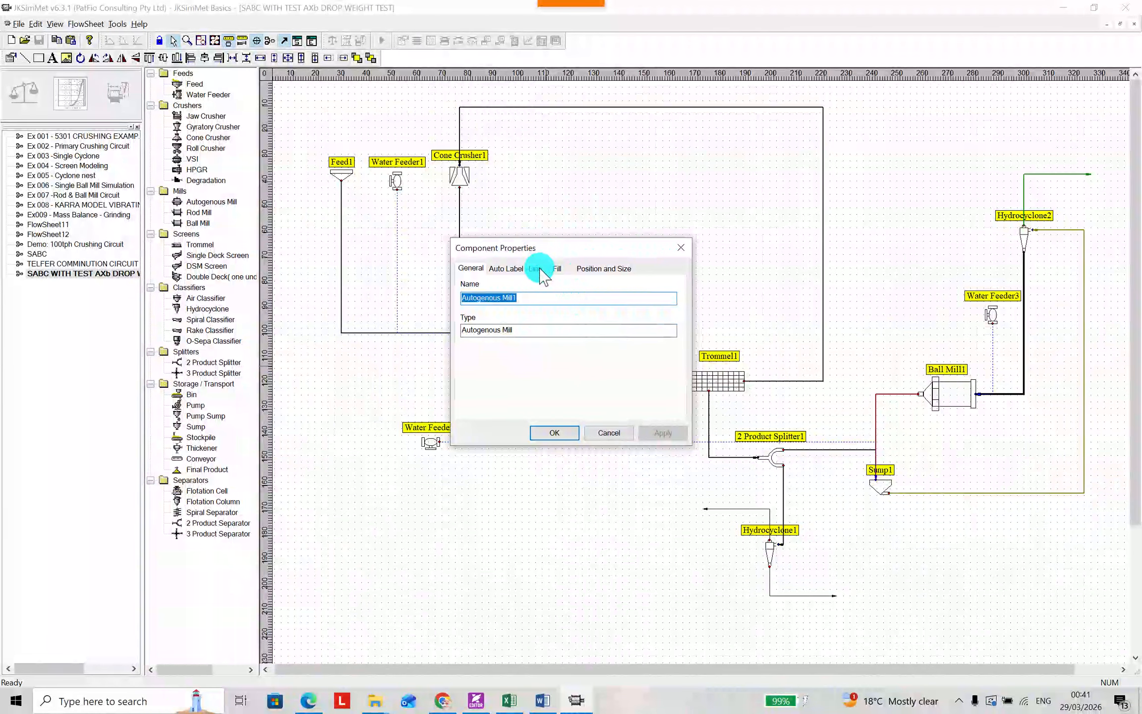
{"action": "left_click", "coordinate": [538, 268]}
{"action": "left_click", "coordinate": [591, 327]}
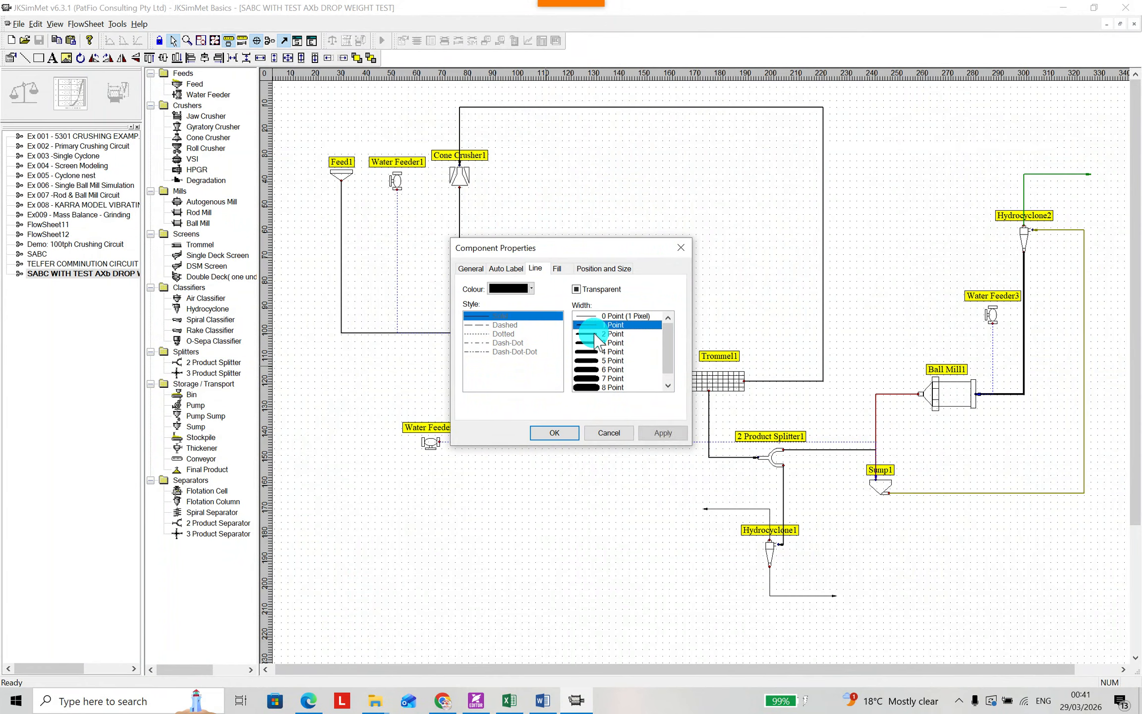
{"action": "left_click", "coordinate": [530, 289]}
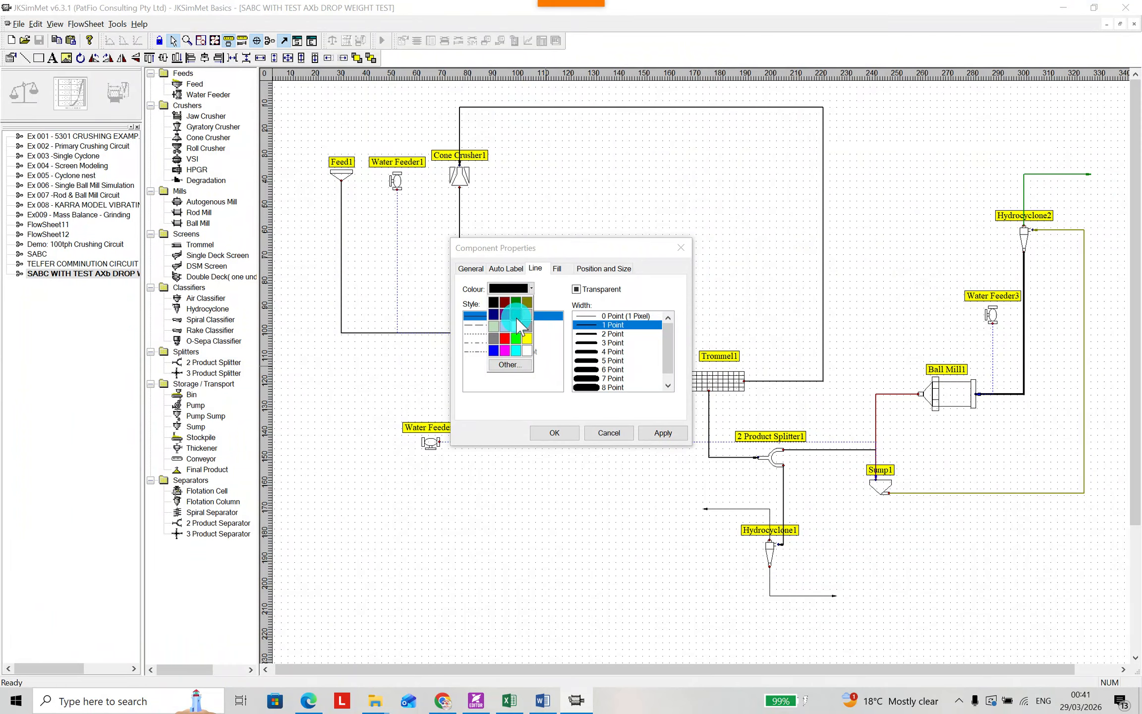
{"action": "left_click", "coordinate": [505, 302]}
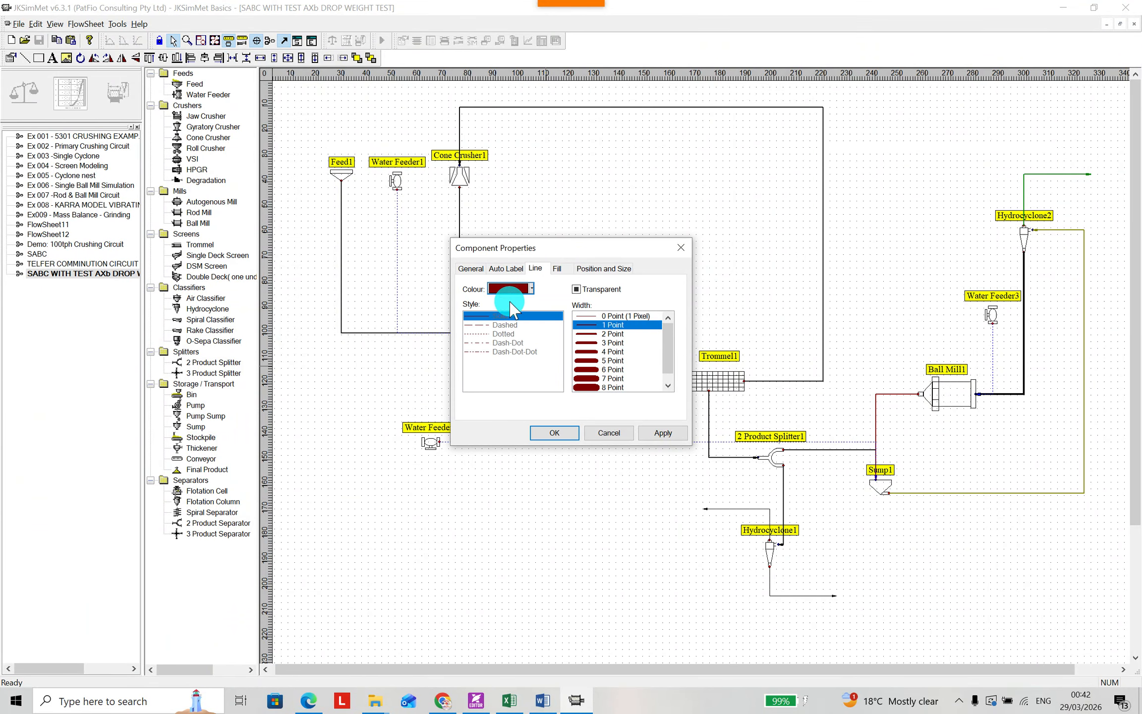
{"action": "left_click", "coordinate": [659, 433]}
{"action": "left_click", "coordinate": [555, 434]}
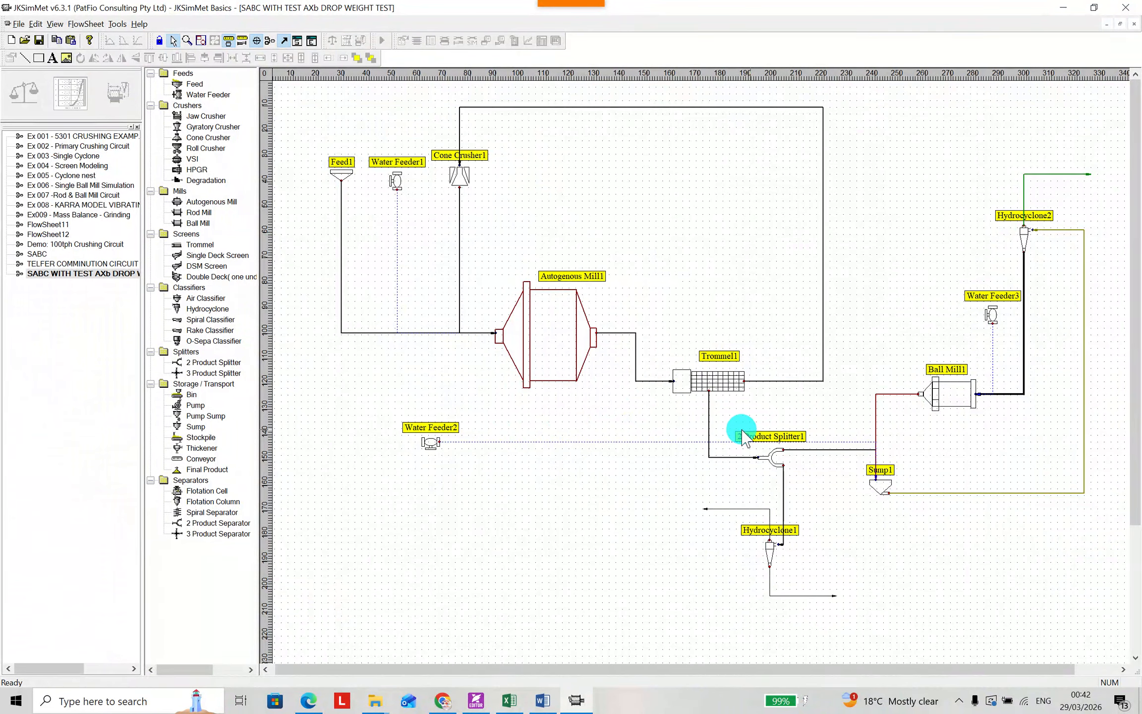
Give the Water Feeder1 symbol a blue outline with a 1 Point line width
{"action": "double_click", "coordinate": [395, 184]}
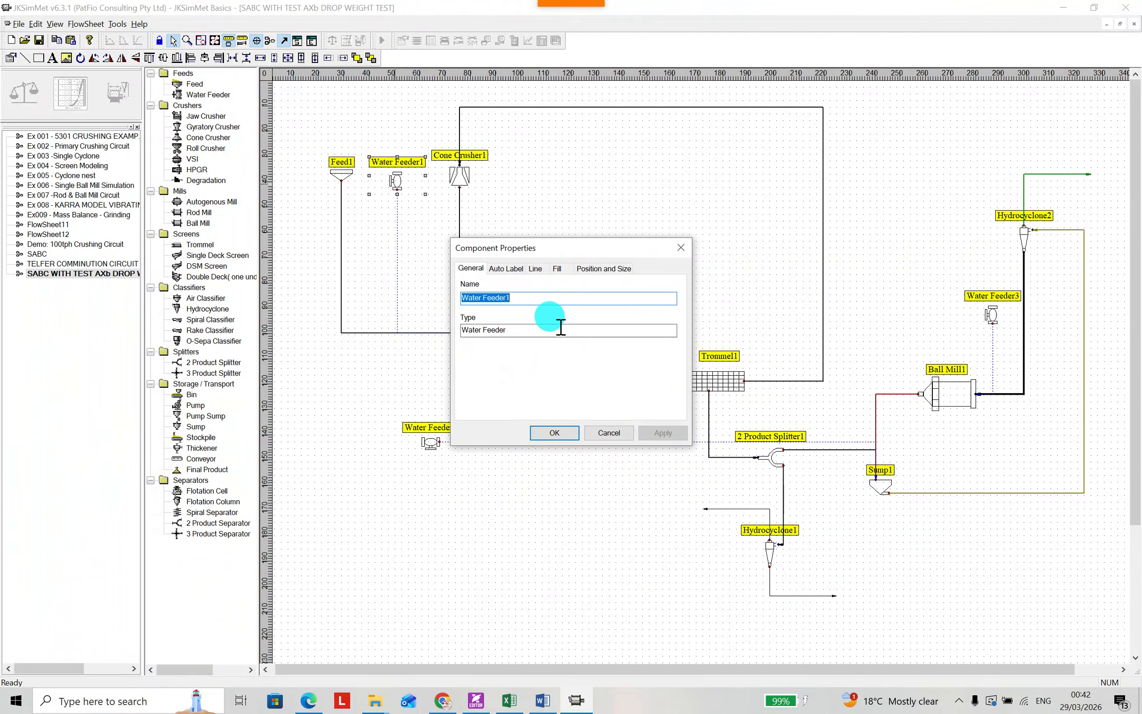
{"action": "left_click", "coordinate": [540, 269]}
{"action": "left_click", "coordinate": [531, 289]}
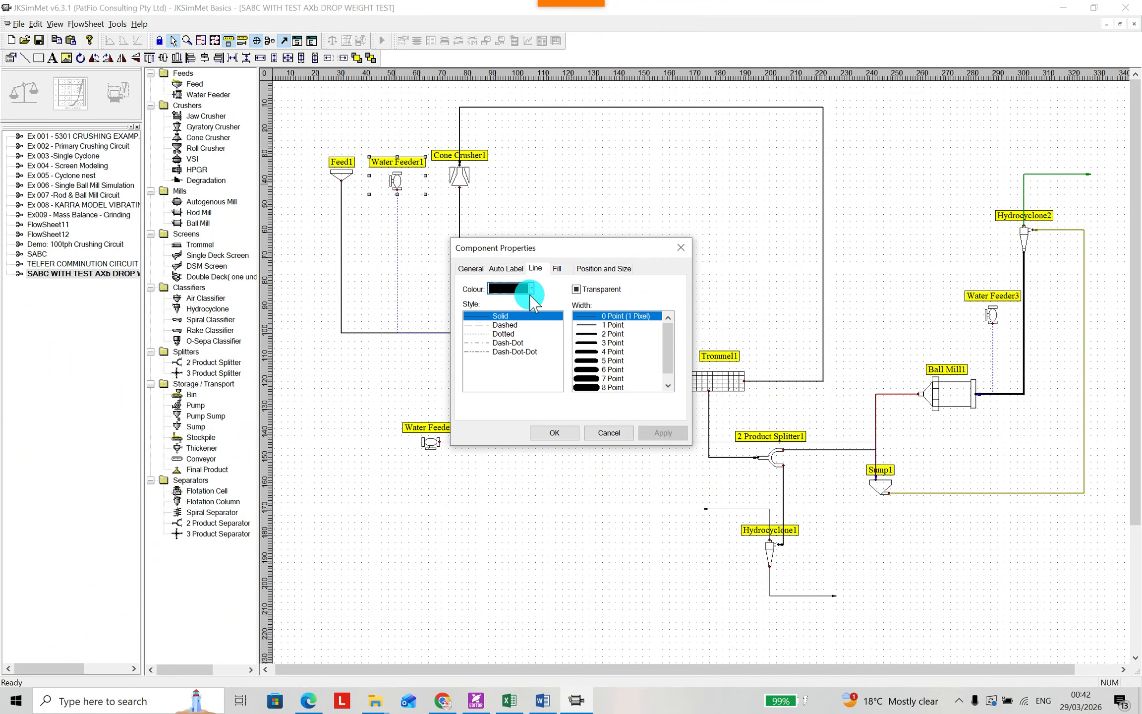
{"action": "left_click", "coordinate": [494, 351]}
{"action": "left_click", "coordinate": [591, 398]}
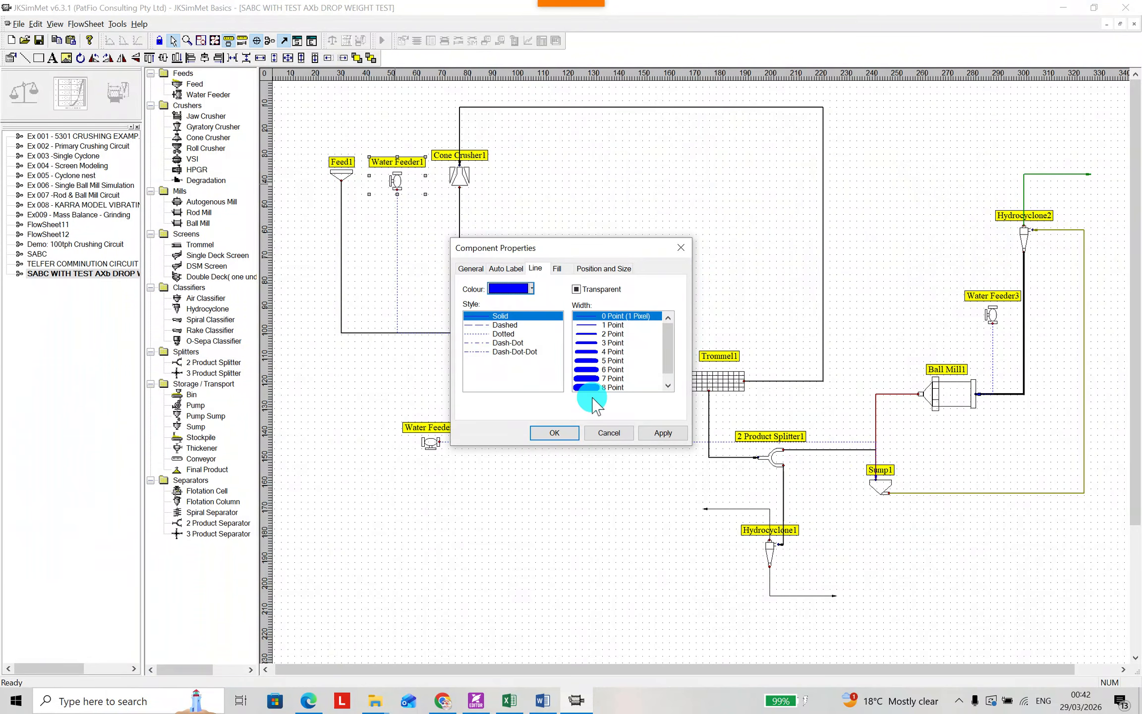
{"action": "left_click", "coordinate": [612, 325]}
{"action": "left_click", "coordinate": [662, 433]}
{"action": "left_click", "coordinate": [553, 432]}
{"action": "left_click", "coordinate": [495, 224]}
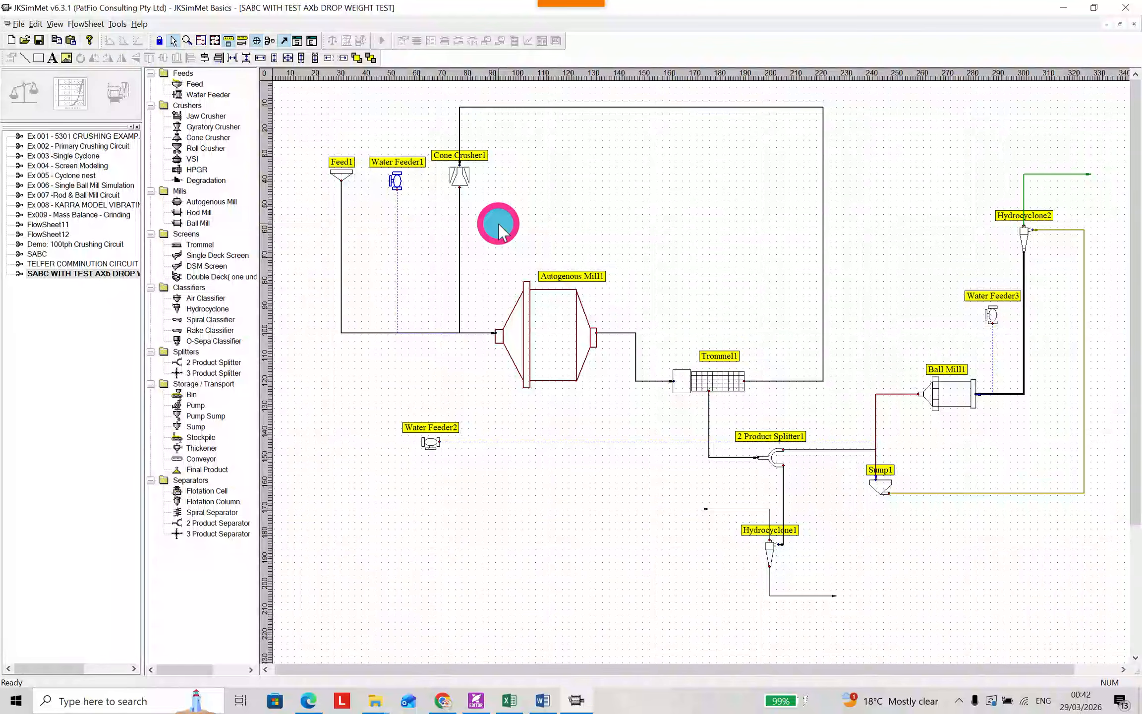
Give the Water Feeder3 symbol a blue outline with a 1 Point line width
{"action": "left_click", "coordinate": [973, 302]}
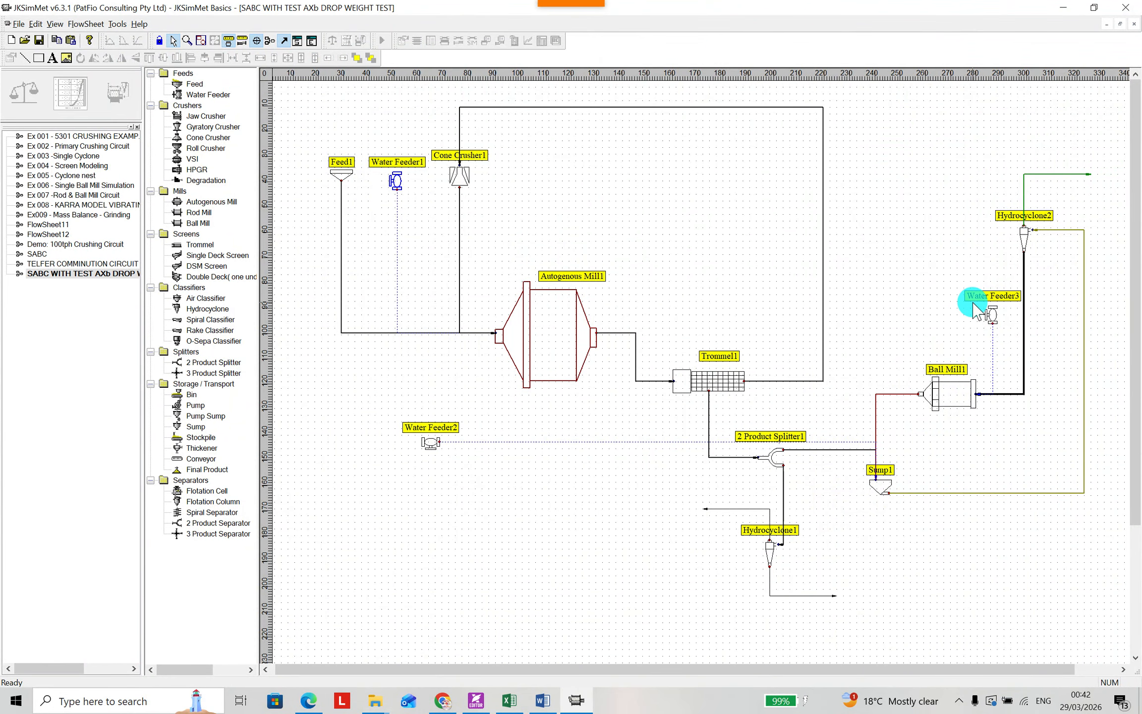
{"action": "left_click", "coordinate": [973, 350]}
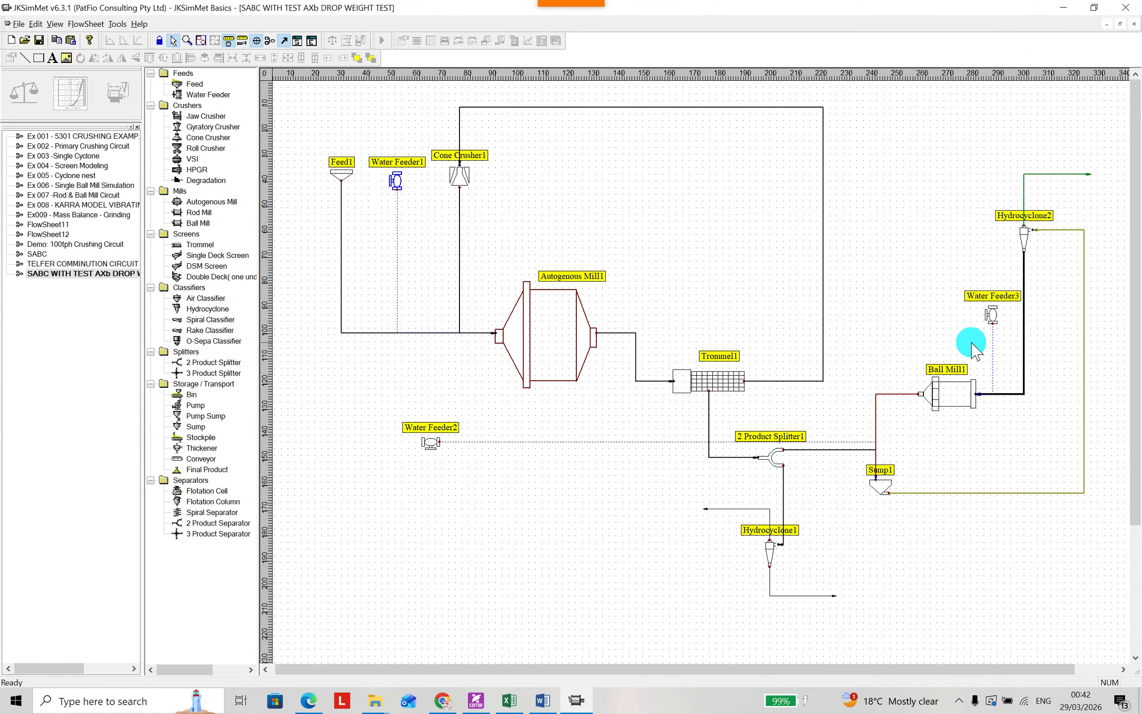
{"action": "double_click", "coordinate": [991, 323]}
{"action": "left_click", "coordinate": [543, 270]}
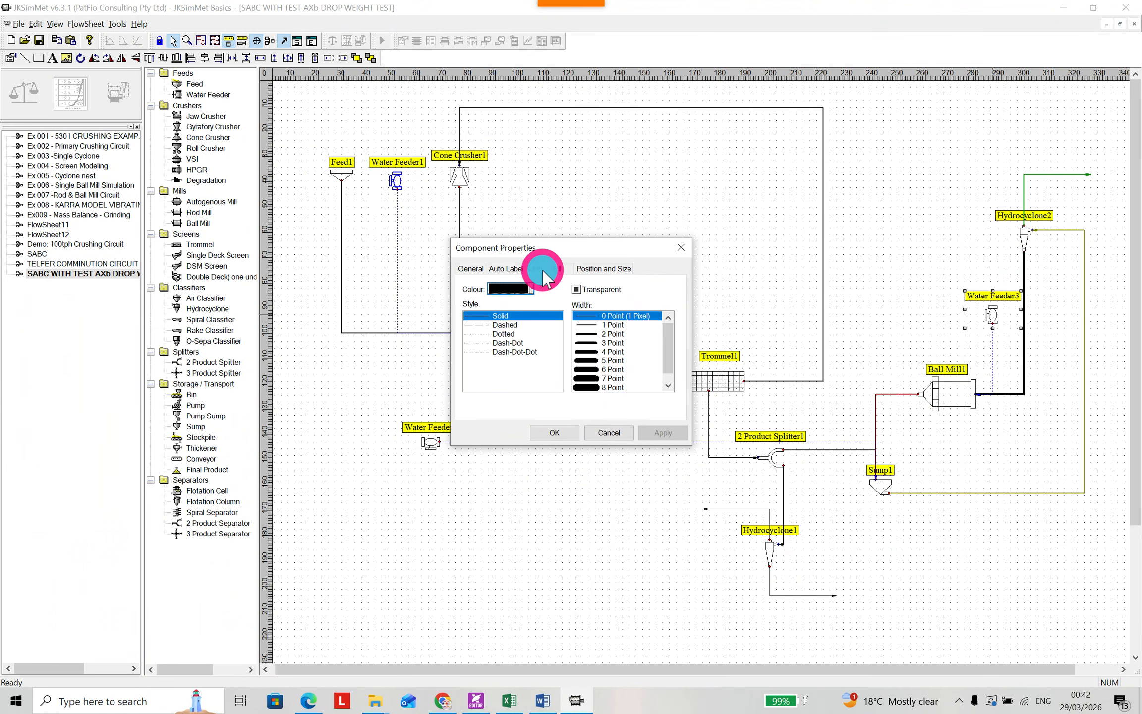
{"action": "left_click", "coordinate": [515, 289]}
{"action": "left_click", "coordinate": [497, 356]}
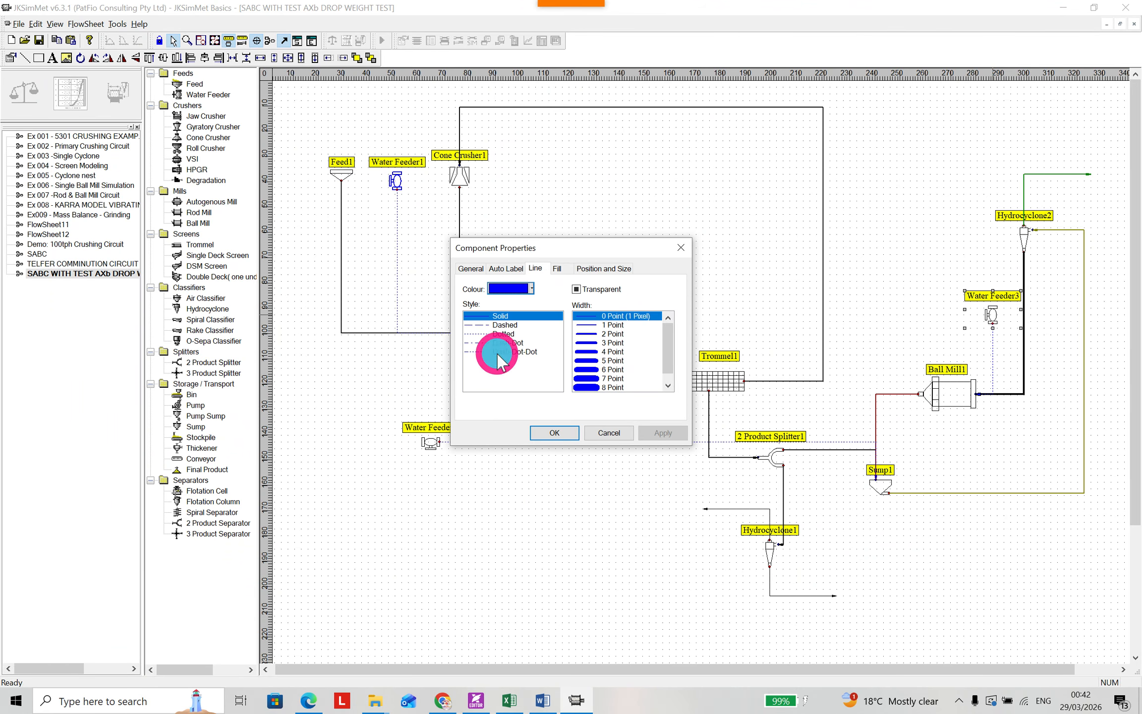
{"action": "left_click", "coordinate": [612, 325]}
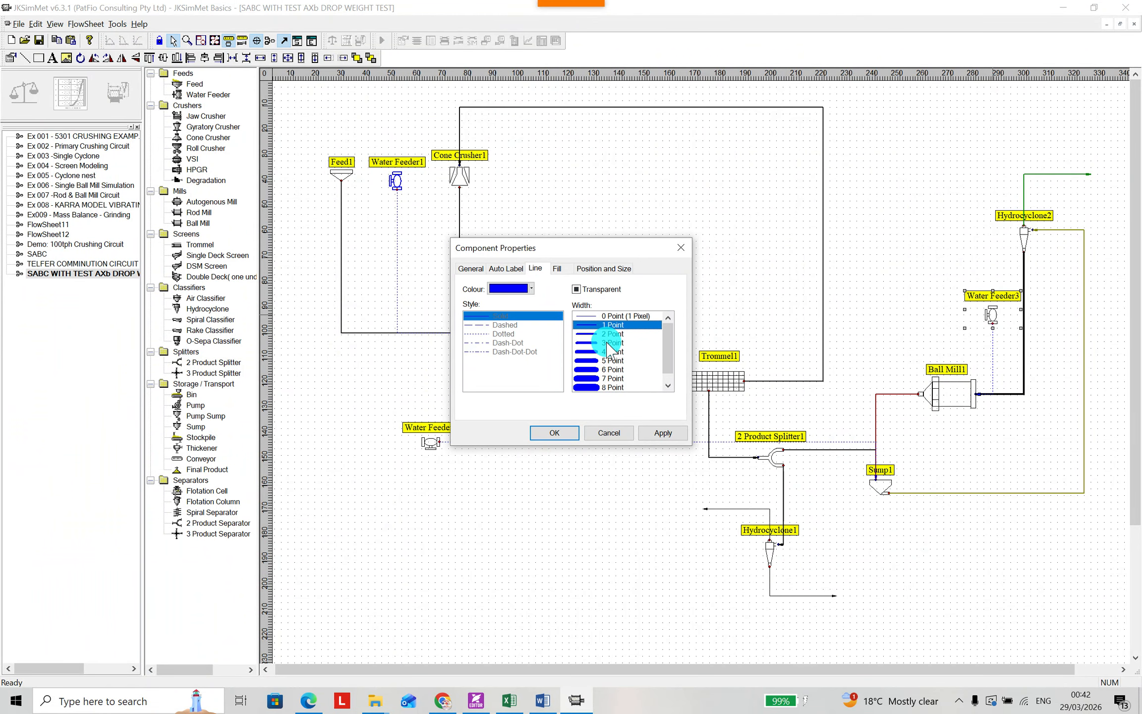
{"action": "left_click", "coordinate": [662, 433]}
{"action": "left_click", "coordinate": [550, 433]}
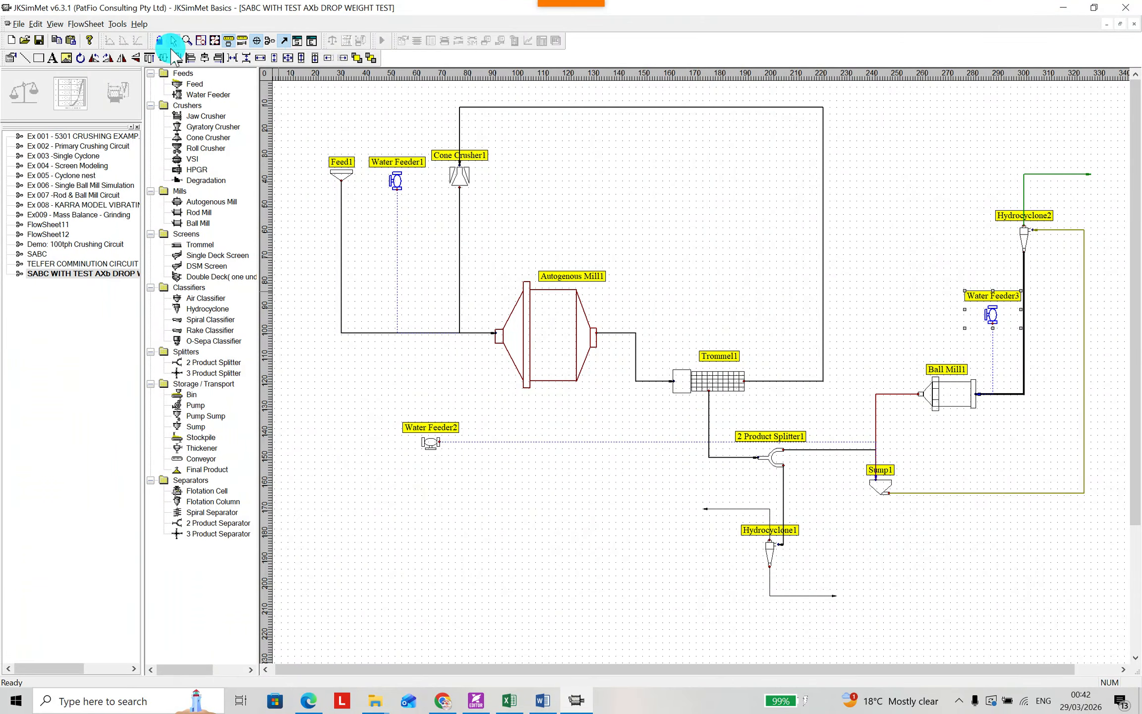
Lock the flowsheet so its data and simulation functions can be used
{"action": "left_click", "coordinate": [84, 24]}
{"action": "left_click", "coordinate": [87, 25]}
{"action": "left_click", "coordinate": [84, 25]}
{"action": "left_click", "coordinate": [82, 25]}
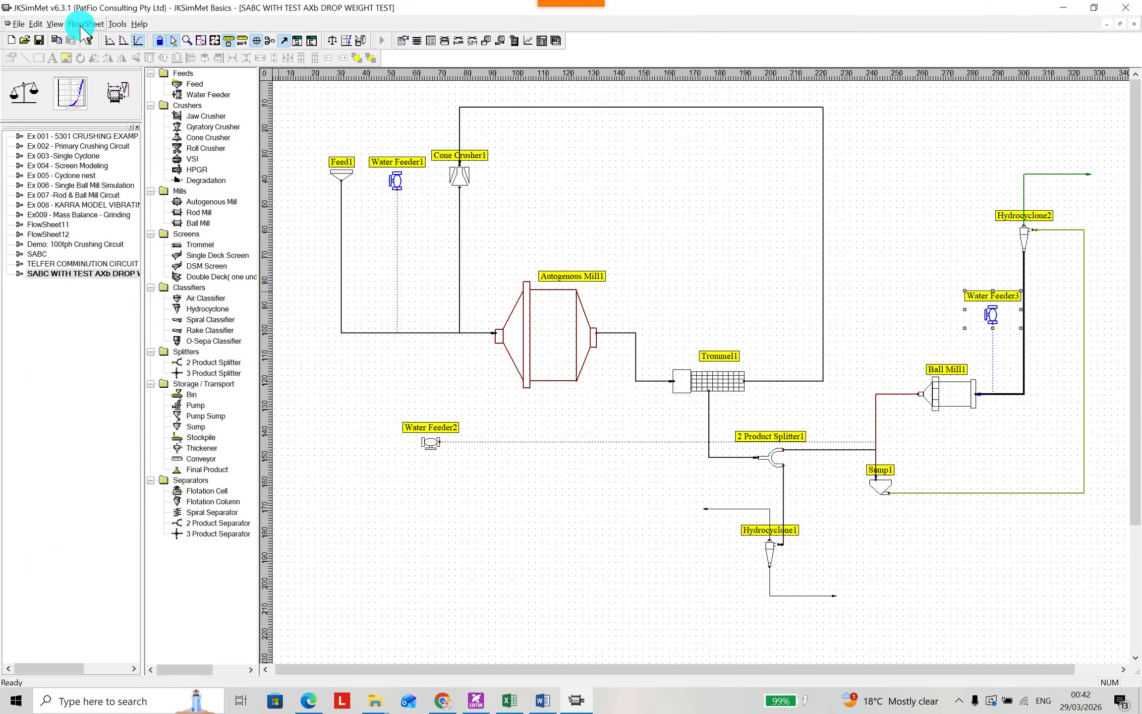
Review the solids SG, liquid SG and passing size in the flowsheet's miscellaneous system properties
{"action": "left_click", "coordinate": [81, 25]}
{"action": "left_click", "coordinate": [119, 116]}
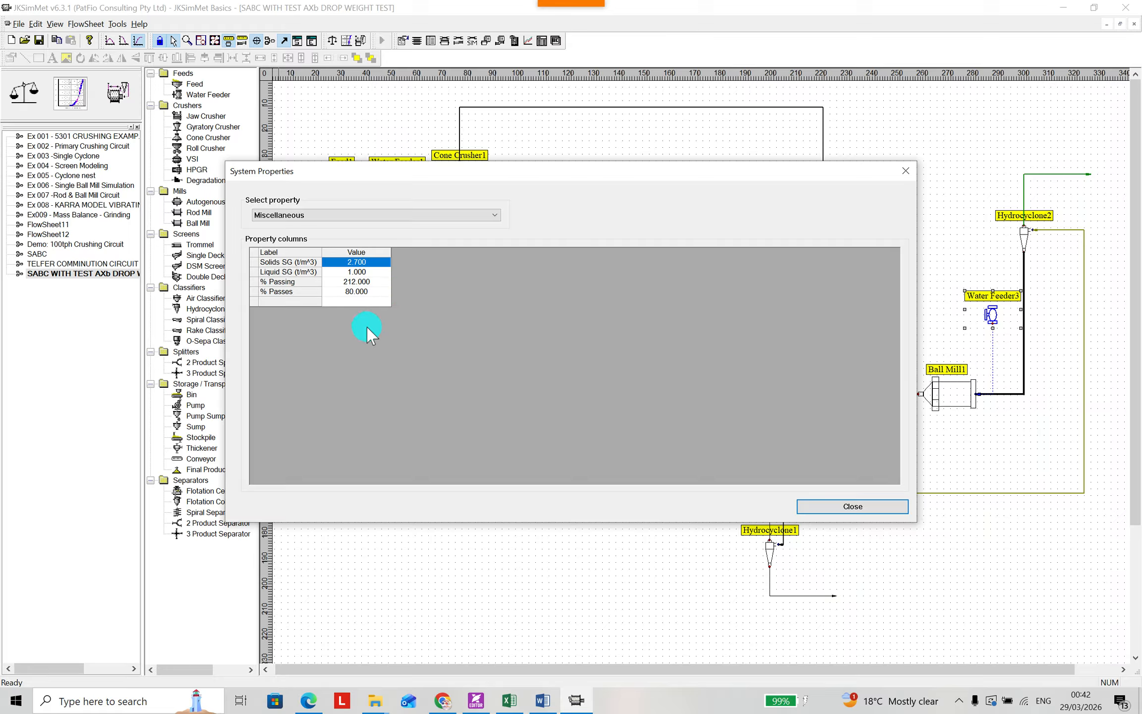
{"action": "left_click", "coordinate": [837, 507]}
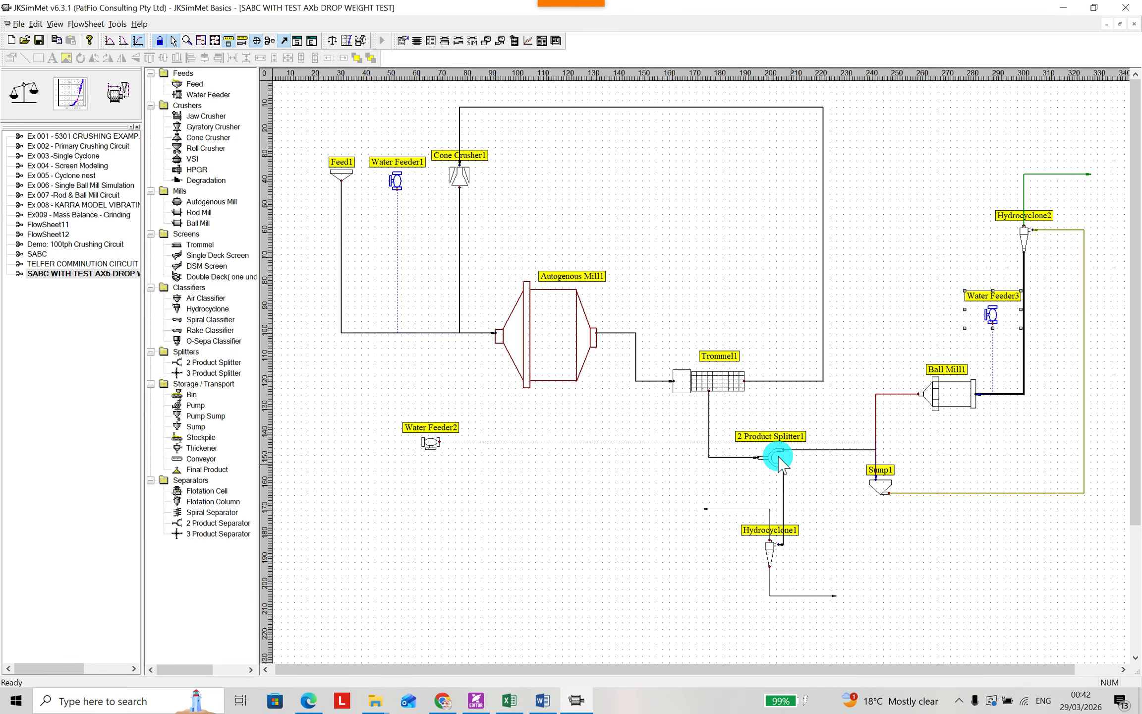
Open the flowsheet's sieve series and copy the particle sizes from 270.2 to 0.037 mm in the Excel SABC WITH TEST sheet
{"action": "left_click", "coordinate": [86, 23]}
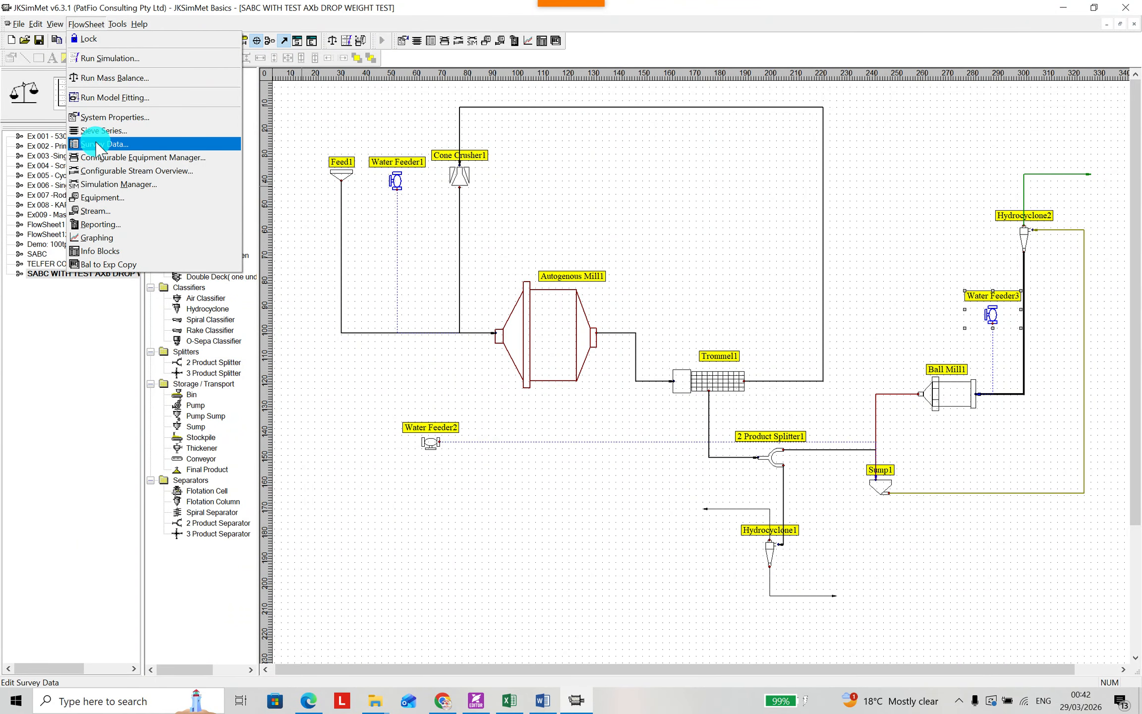
{"action": "left_click", "coordinate": [128, 132]}
{"action": "left_click", "coordinate": [404, 193]}
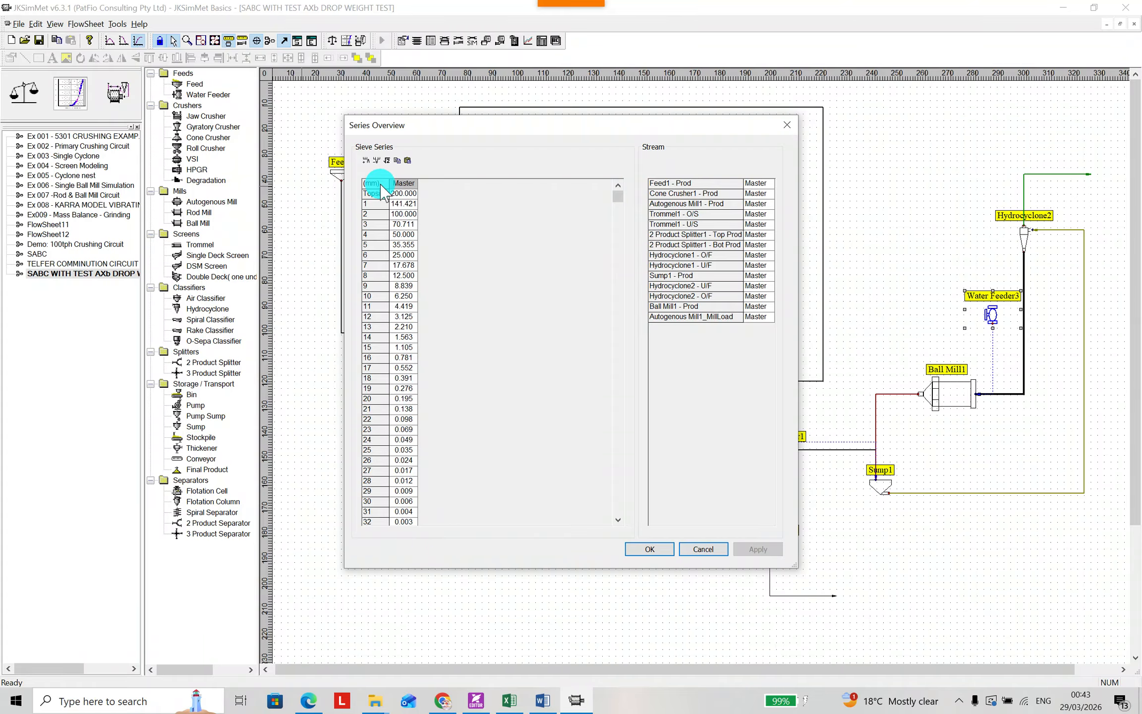
{"action": "mouse_move", "coordinate": [540, 699]}
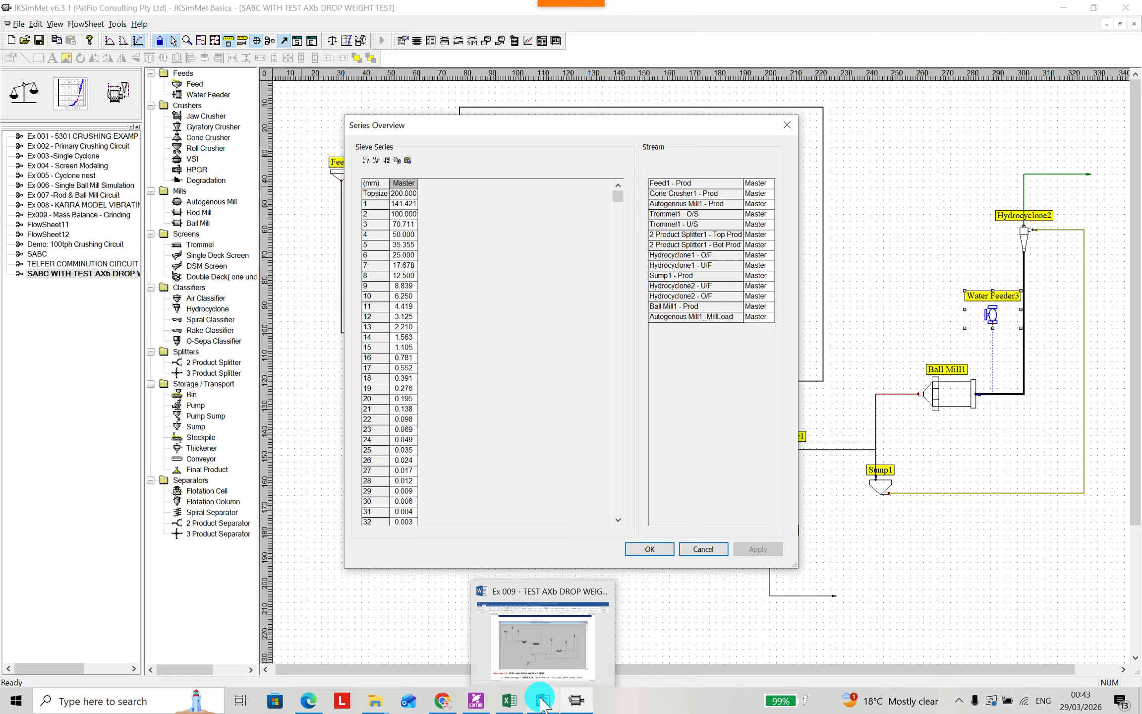
{"action": "left_click", "coordinate": [515, 702]}
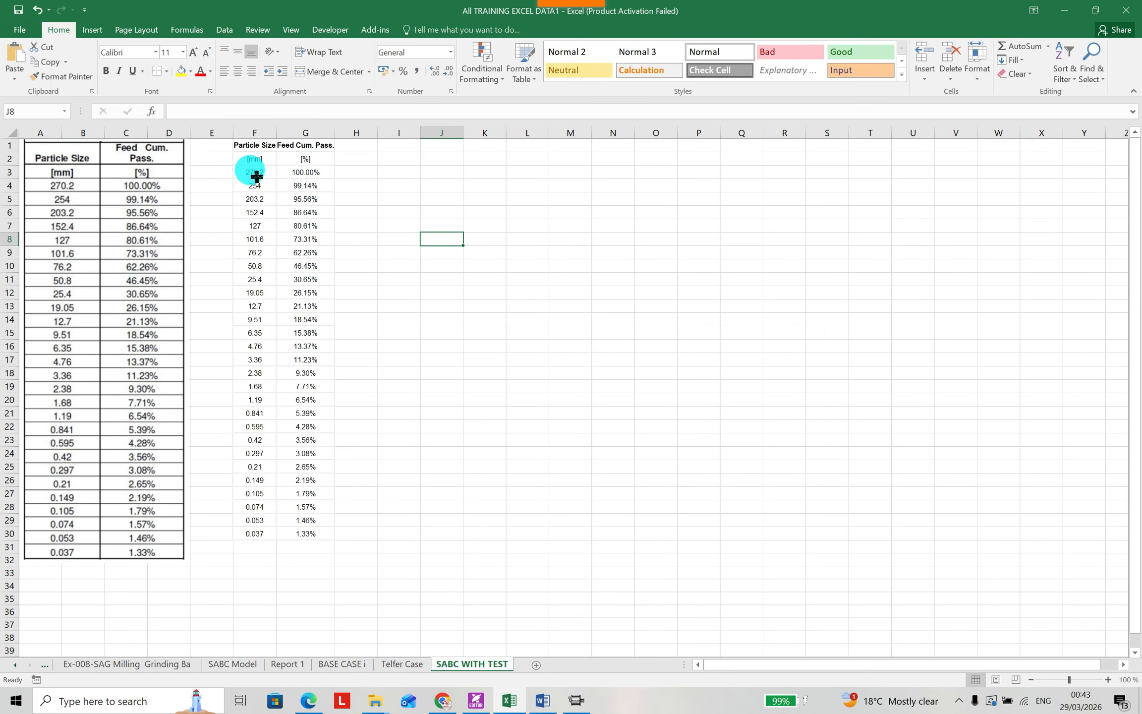
{"action": "left_click_drag", "start_coordinate": [256, 172], "coordinate": [256, 534]}
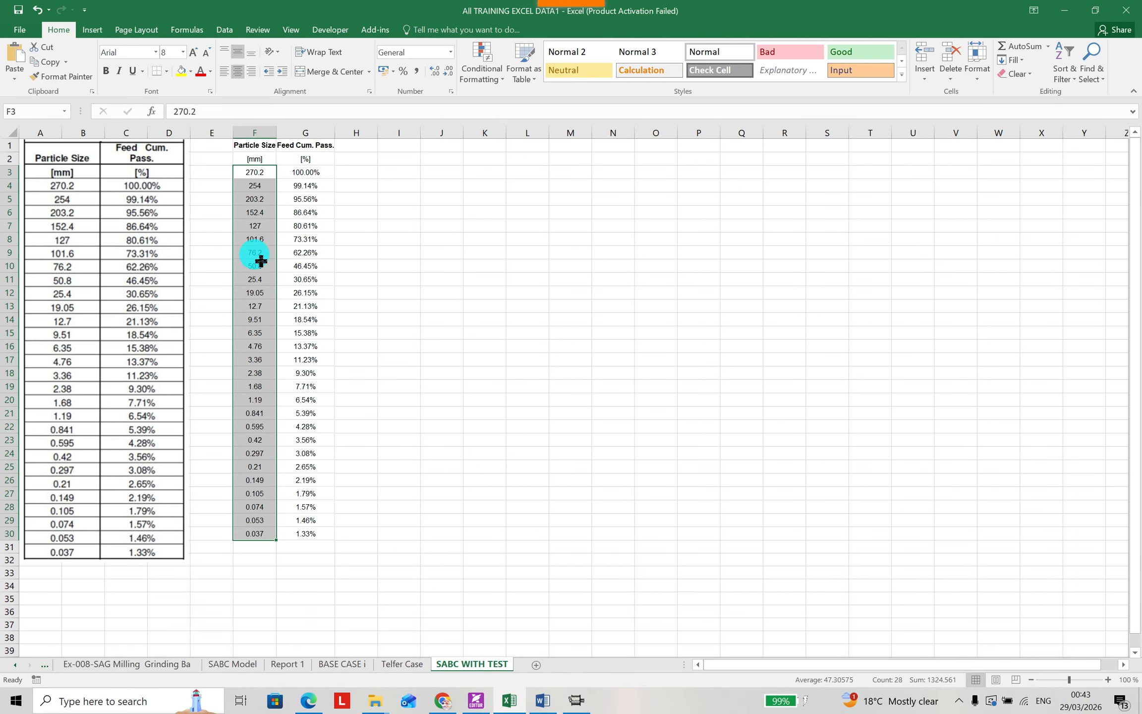
{"action": "right_click", "coordinate": [256, 177]}
{"action": "left_click", "coordinate": [297, 209]}
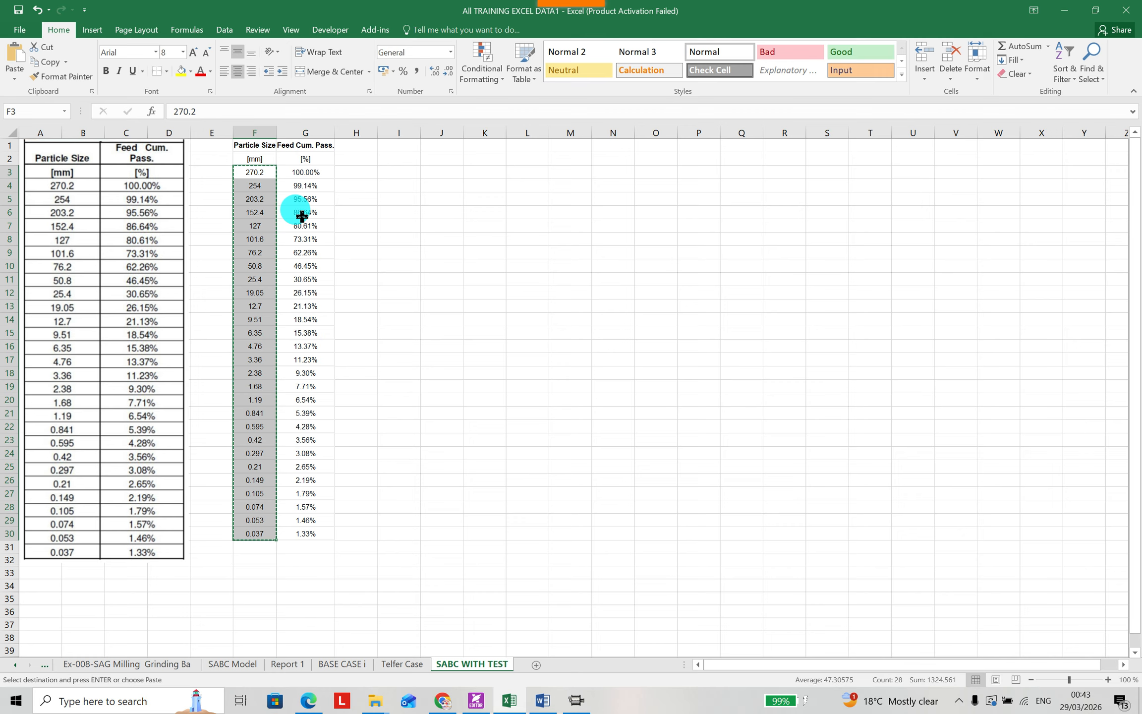
Back in JKSimMet, replace the master sieve series with a 300 mm topsize and the copied particle sizes
{"action": "left_click", "coordinate": [575, 700]}
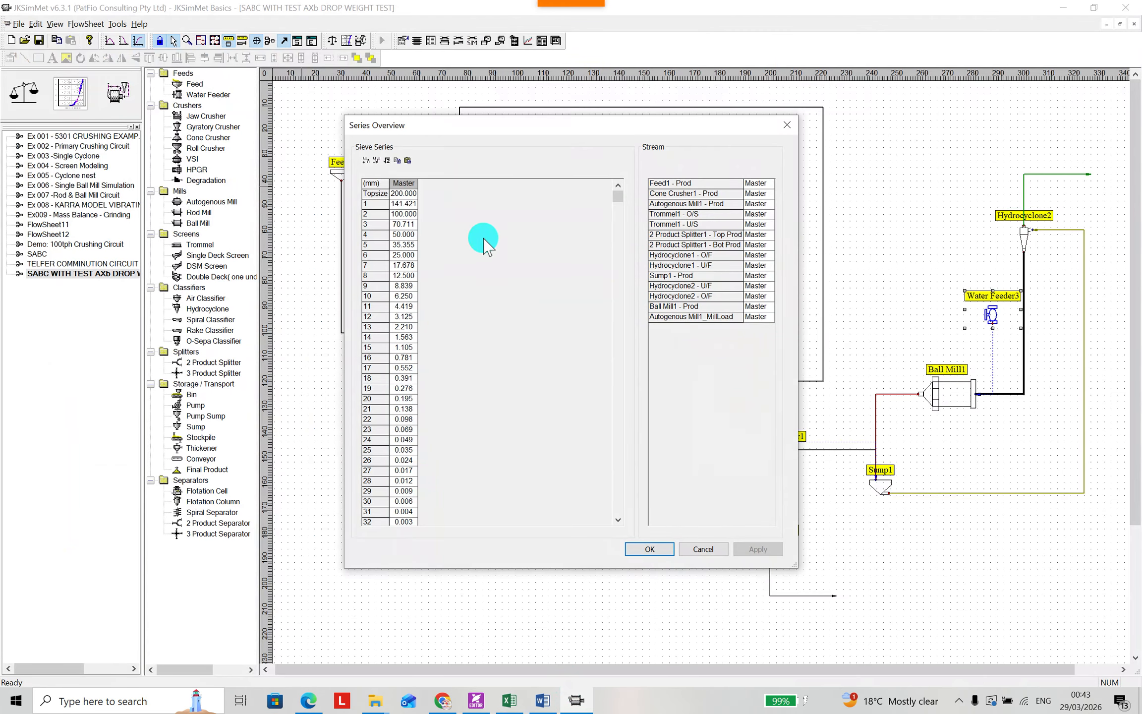
{"action": "left_click", "coordinate": [405, 203]}
{"action": "left_click", "coordinate": [406, 224]}
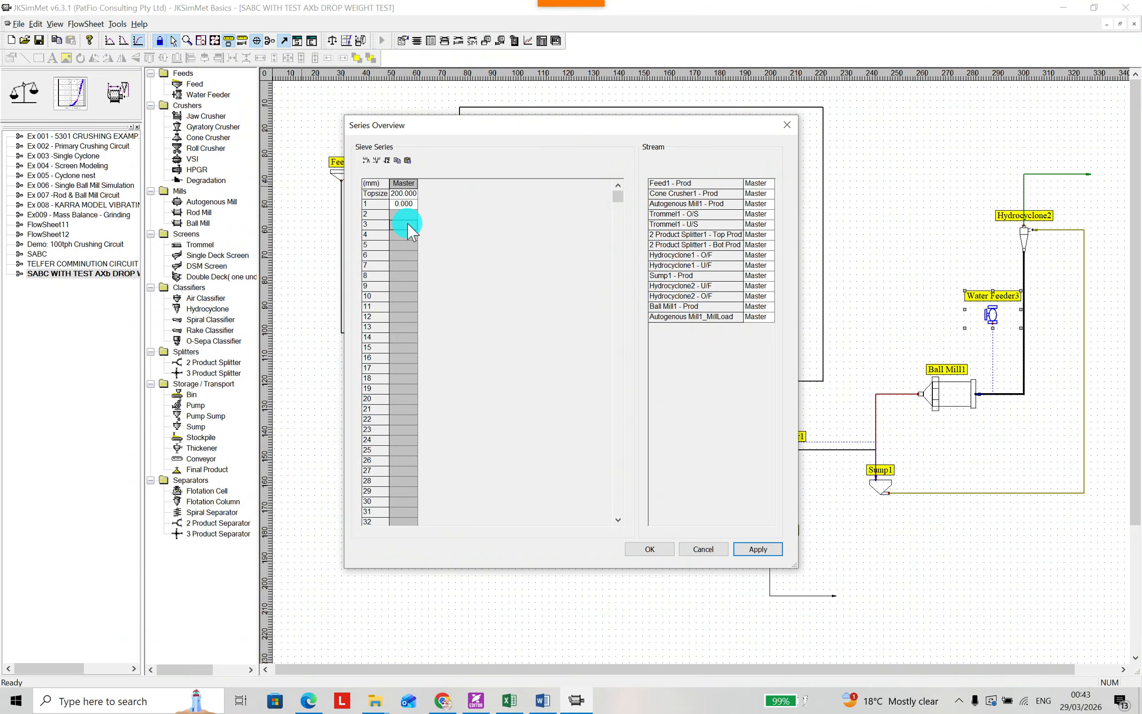
{"action": "left_click", "coordinate": [405, 195]}
{"action": "type", "text": "300"}
{"action": "left_click", "coordinate": [405, 203]}
{"action": "key", "text": "ctrl+v"}
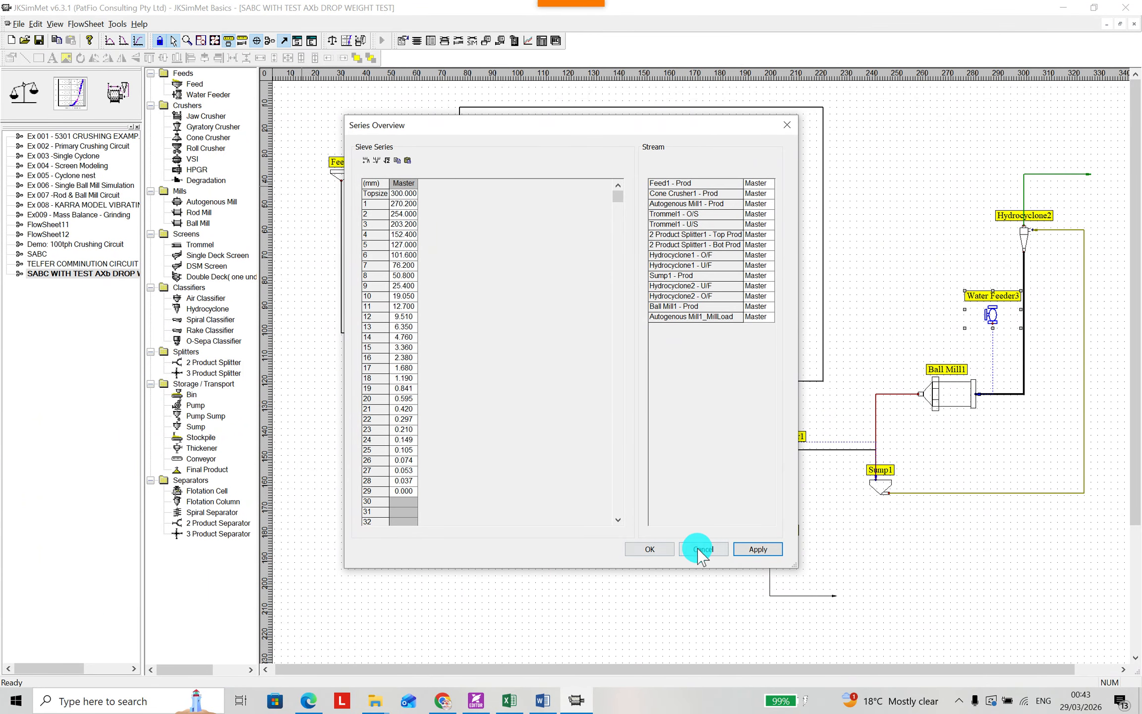
Apply the modified master sieve series with the Wipe data option and save the project
{"action": "left_click", "coordinate": [755, 548]}
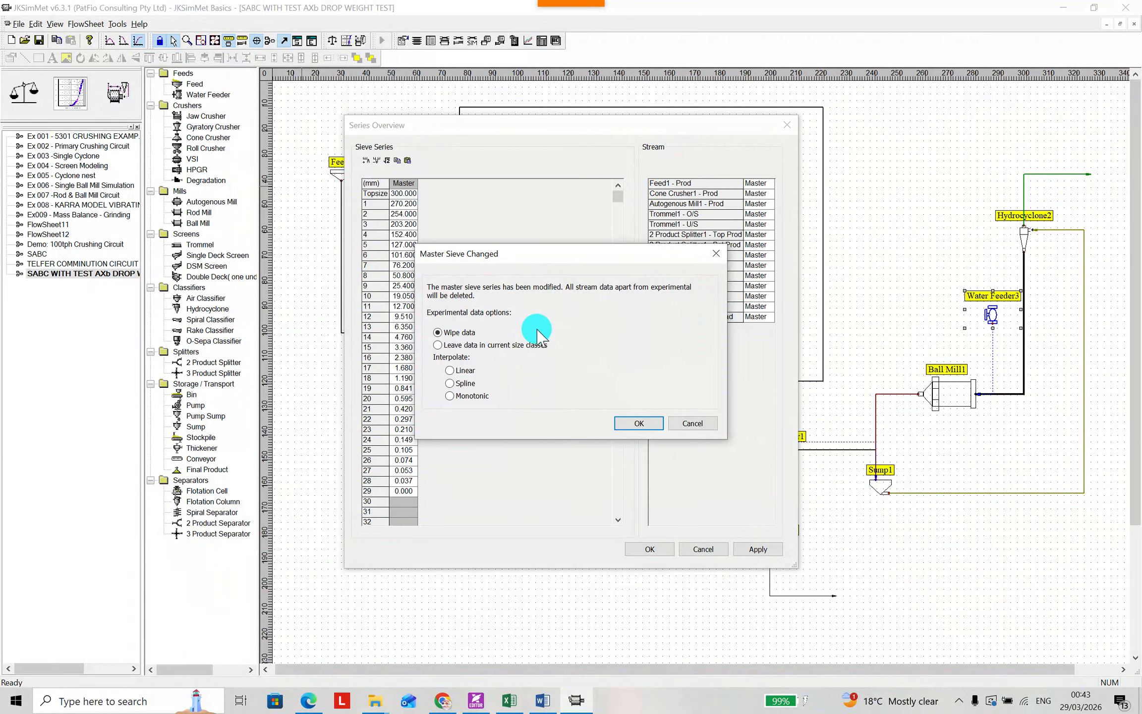
{"action": "left_click", "coordinate": [637, 422]}
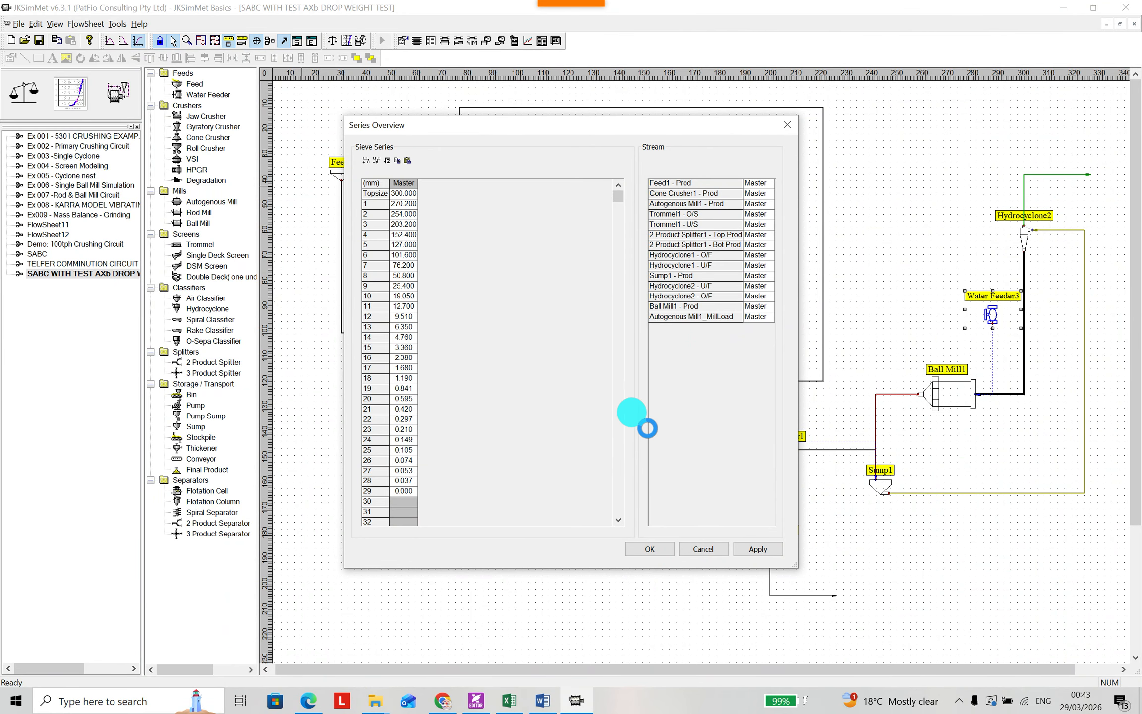
{"action": "left_click", "coordinate": [650, 548]}
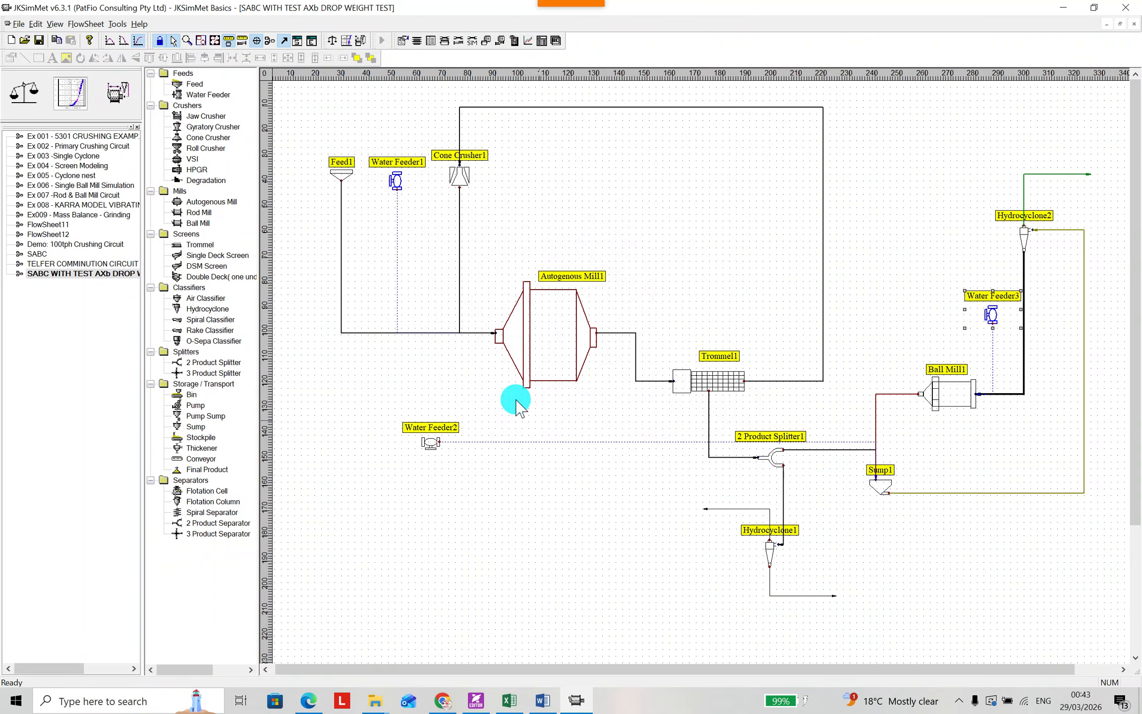
{"action": "left_click", "coordinate": [34, 40]}
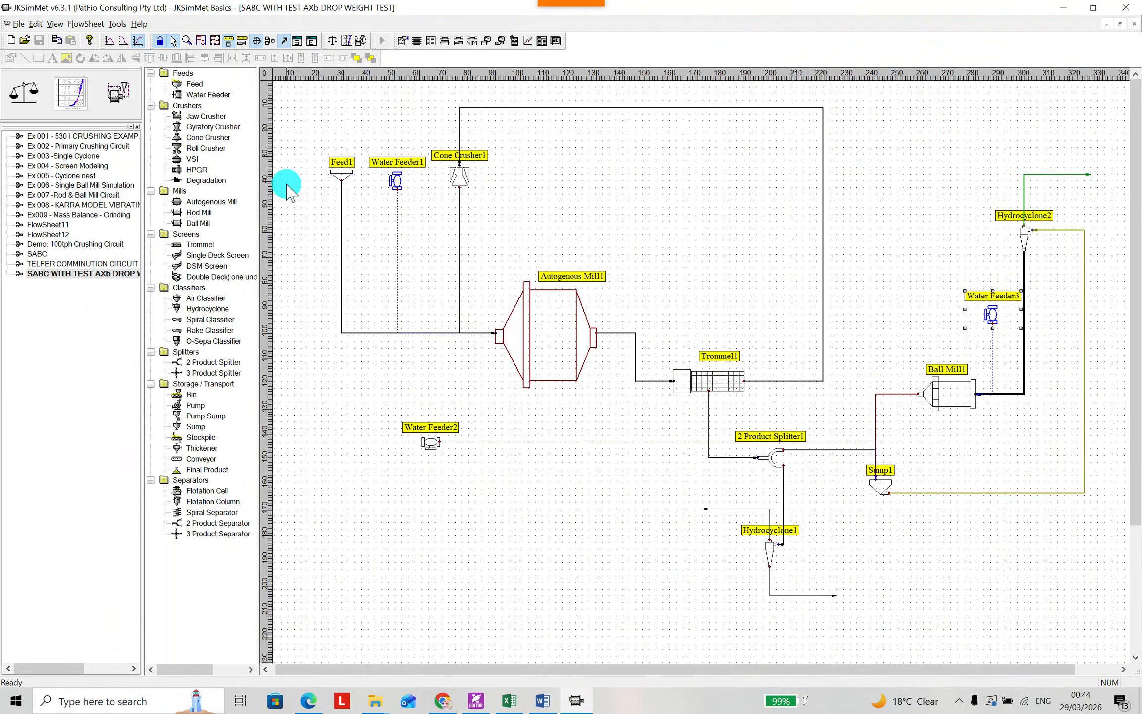
Examine the survey data table's columns for the mill load, feed and cone crusher product streams
{"action": "left_click", "coordinate": [85, 23]}
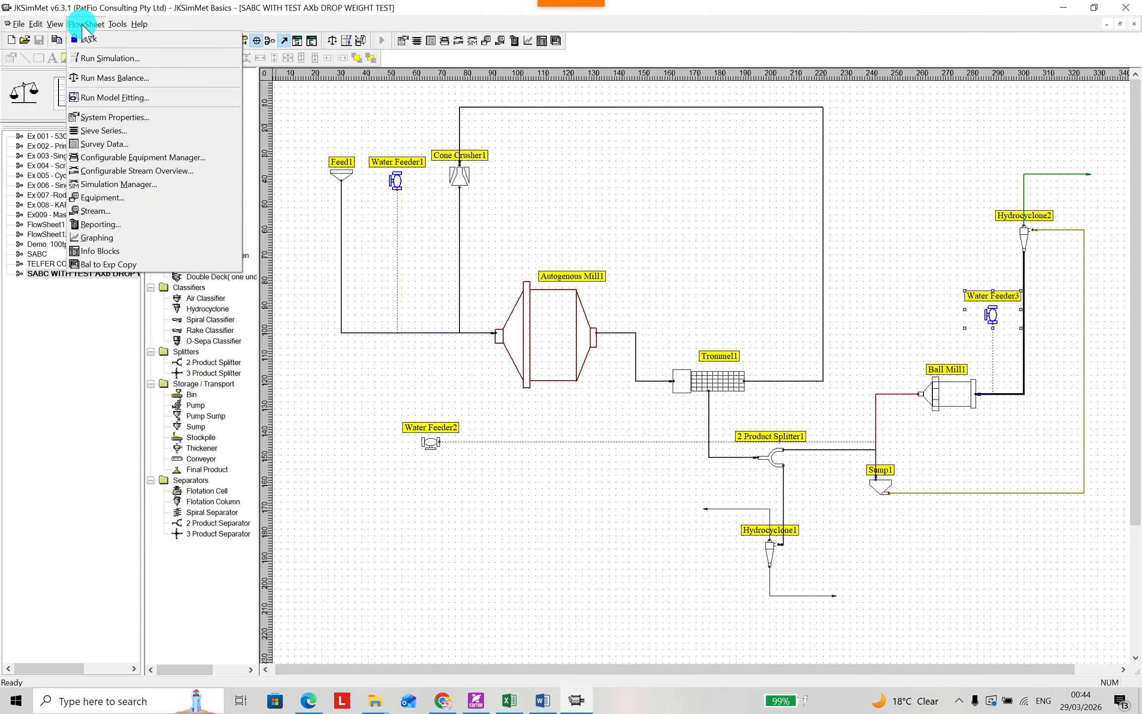
{"action": "left_click", "coordinate": [104, 143]}
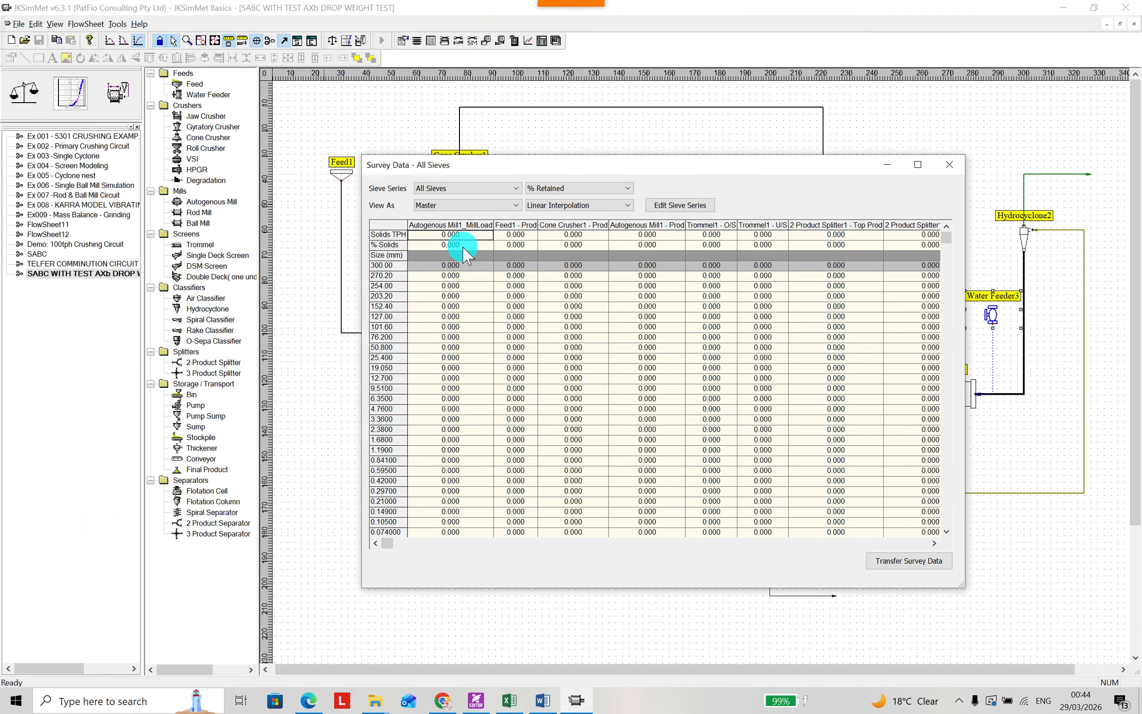
{"action": "left_click_drag", "start_coordinate": [388, 543], "coordinate": [361, 471]}
{"action": "left_click", "coordinate": [467, 225]}
{"action": "left_click", "coordinate": [515, 225]}
{"action": "left_click", "coordinate": [575, 225]}
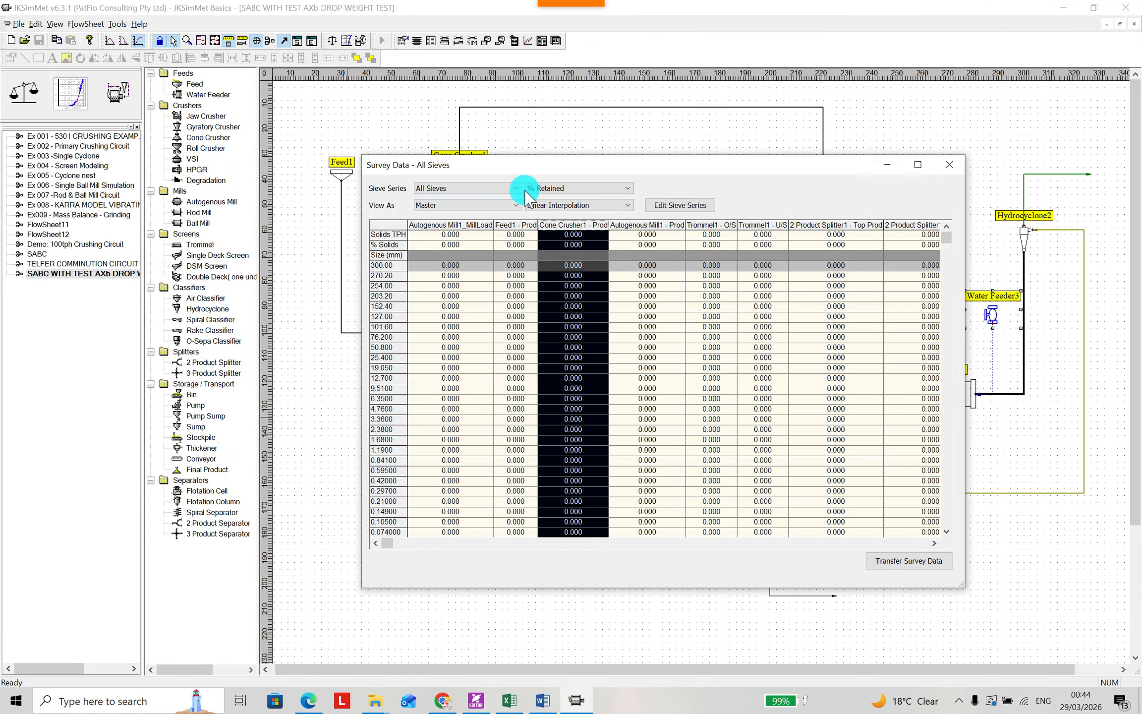
{"action": "left_click", "coordinate": [948, 164]}
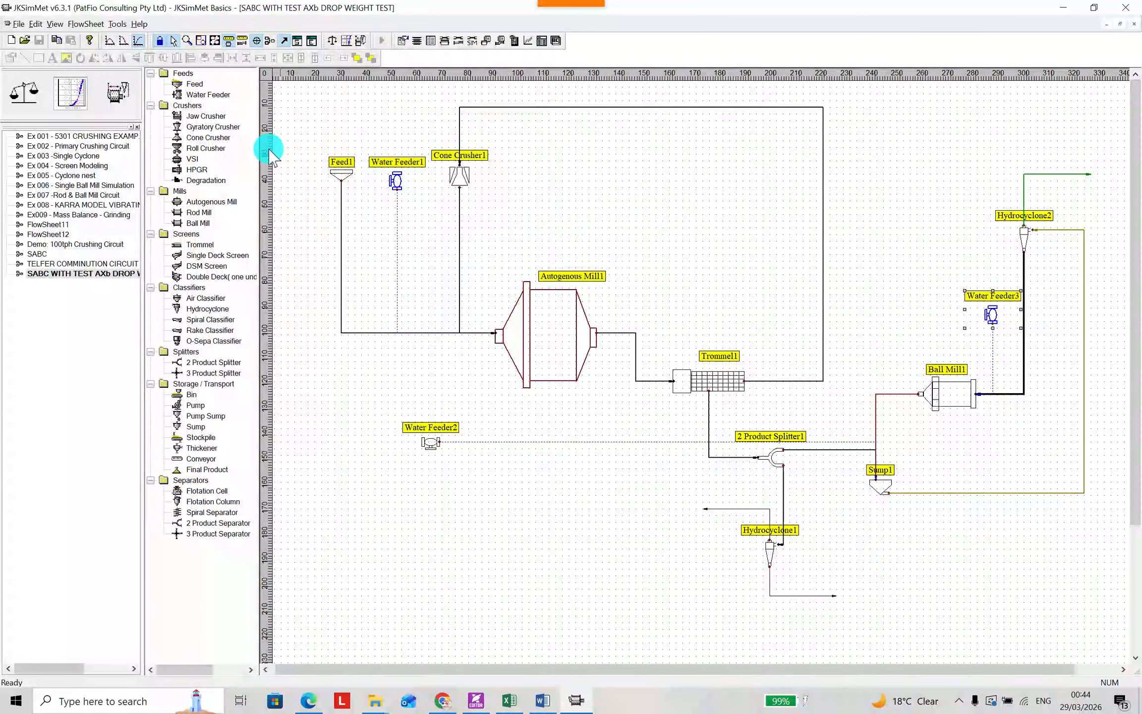
Show the stream name labels on the flowsheet to examine the port names, and hide them again
{"action": "left_click", "coordinate": [242, 41]}
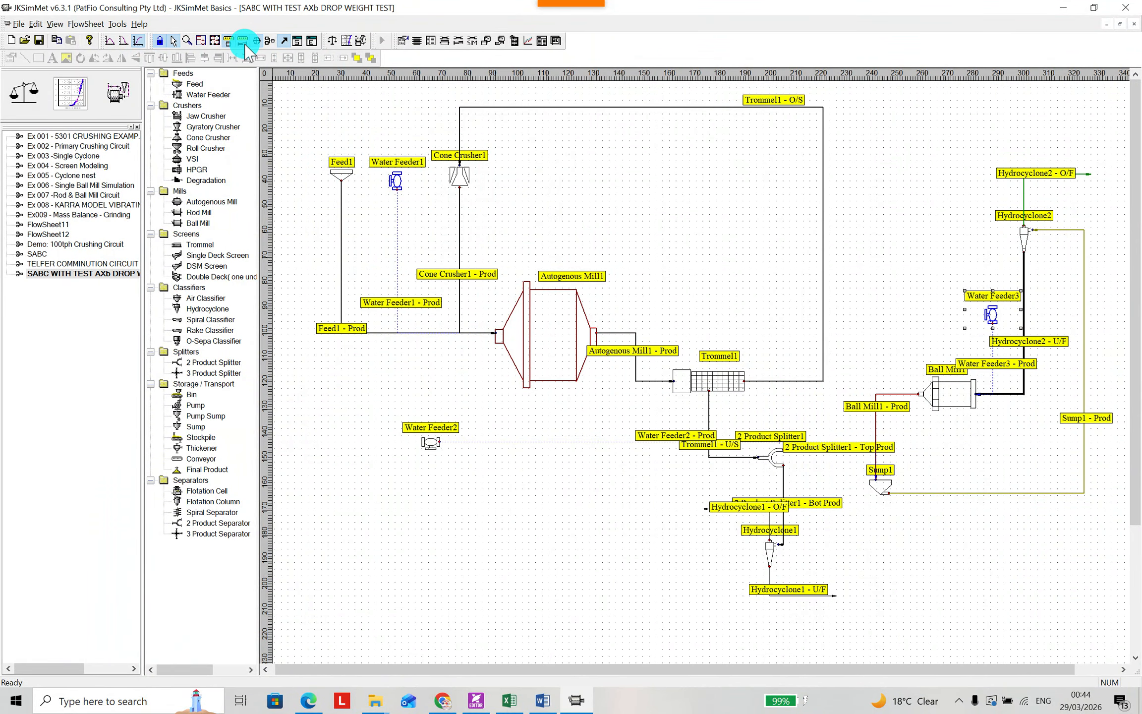
{"action": "left_click", "coordinate": [242, 41]}
{"action": "left_click", "coordinate": [242, 41]}
{"action": "left_click", "coordinate": [242, 41]}
{"action": "left_click", "coordinate": [243, 41]}
{"action": "left_click", "coordinate": [242, 41]}
{"action": "left_click", "coordinate": [242, 41]}
{"action": "left_click", "coordinate": [242, 41]}
{"action": "left_click", "coordinate": [243, 42]}
{"action": "left_click", "coordinate": [242, 41]}
{"action": "left_click", "coordinate": [243, 41]}
{"action": "left_click", "coordinate": [243, 41]}
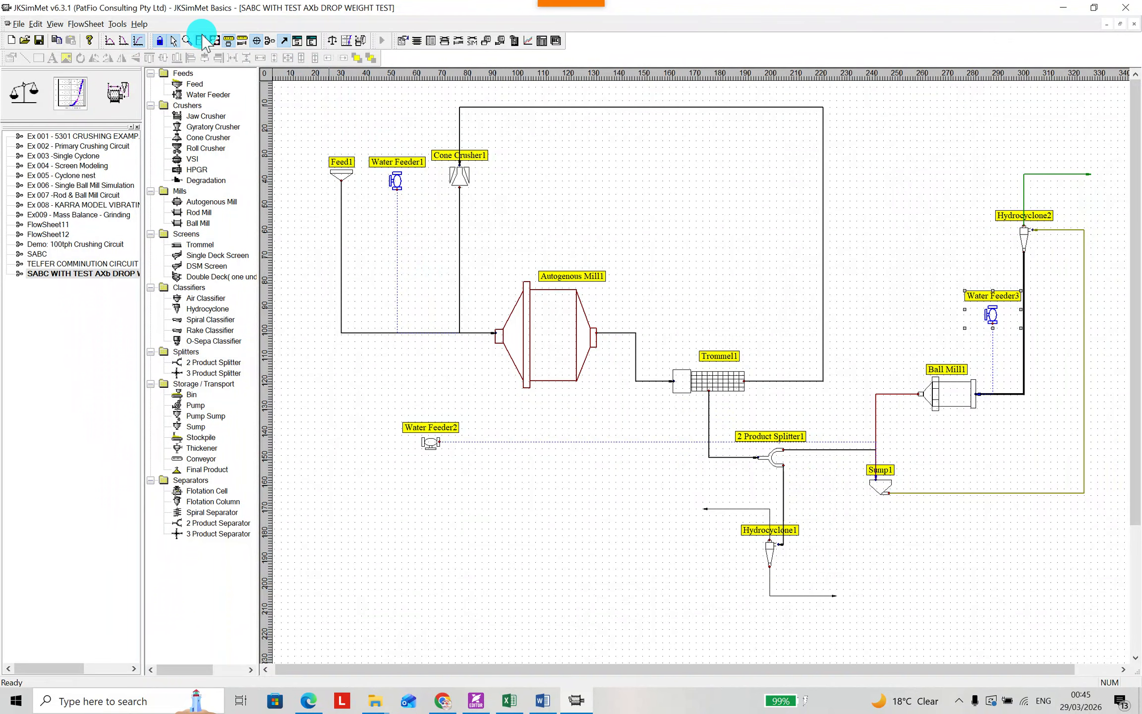
Check the master sieve series sizes and close the overview
{"action": "left_click", "coordinate": [85, 24]}
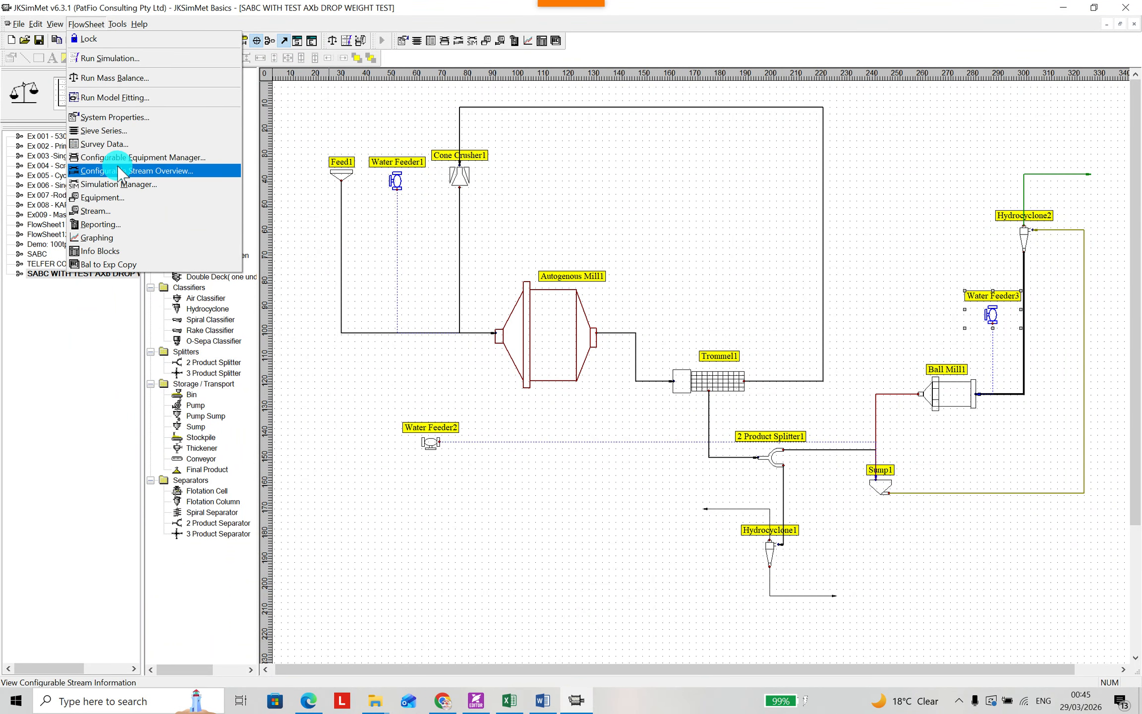
{"action": "left_click", "coordinate": [115, 131]}
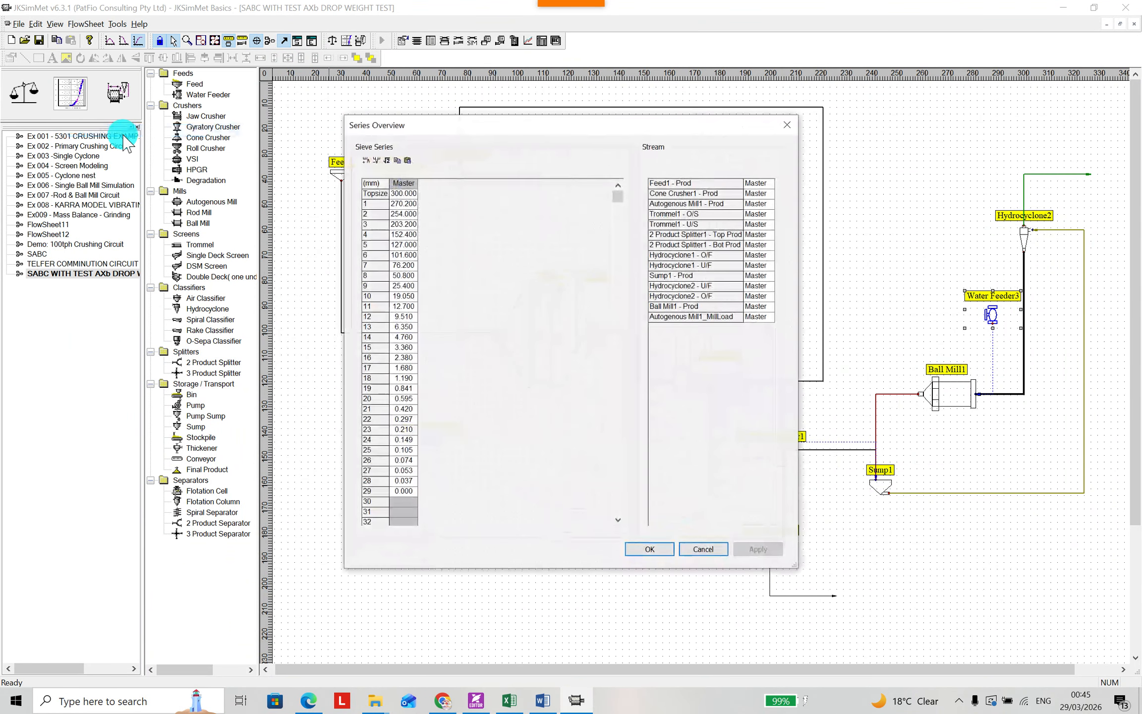
{"action": "left_click", "coordinate": [778, 130]}
Open the survey data at the Feed1 - Prod solids tonnage and select the feed tonnage 2292 in the Exercise 12 Word document
{"action": "left_click", "coordinate": [85, 24]}
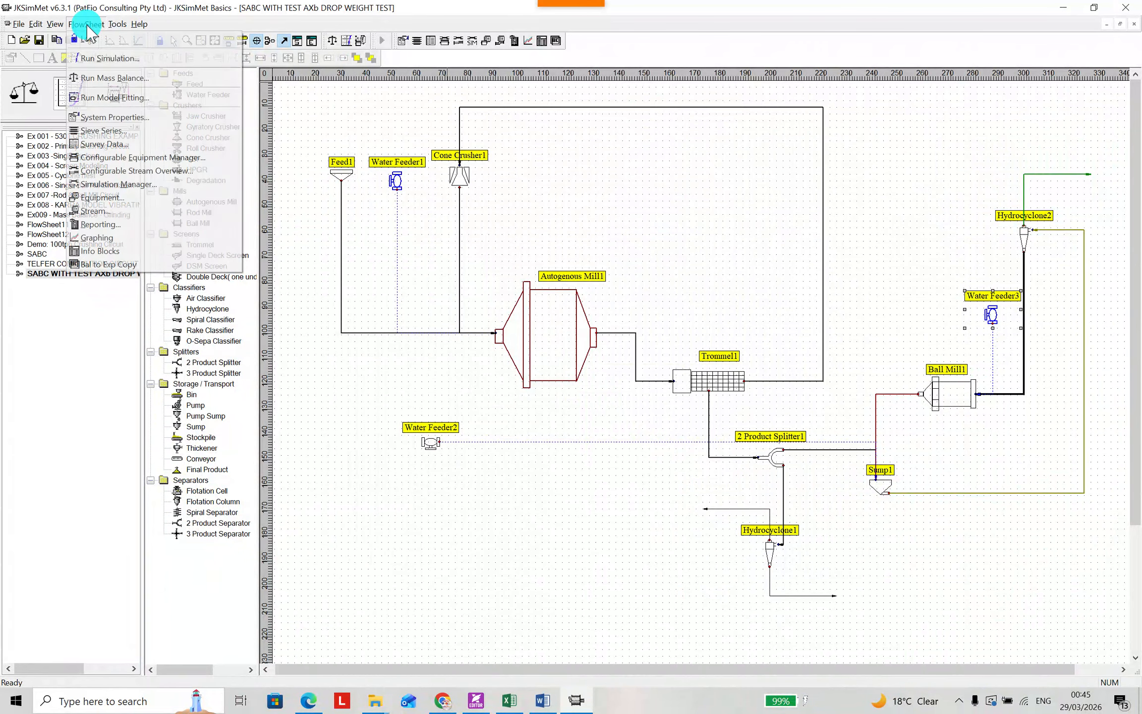
{"action": "left_click", "coordinate": [123, 144]}
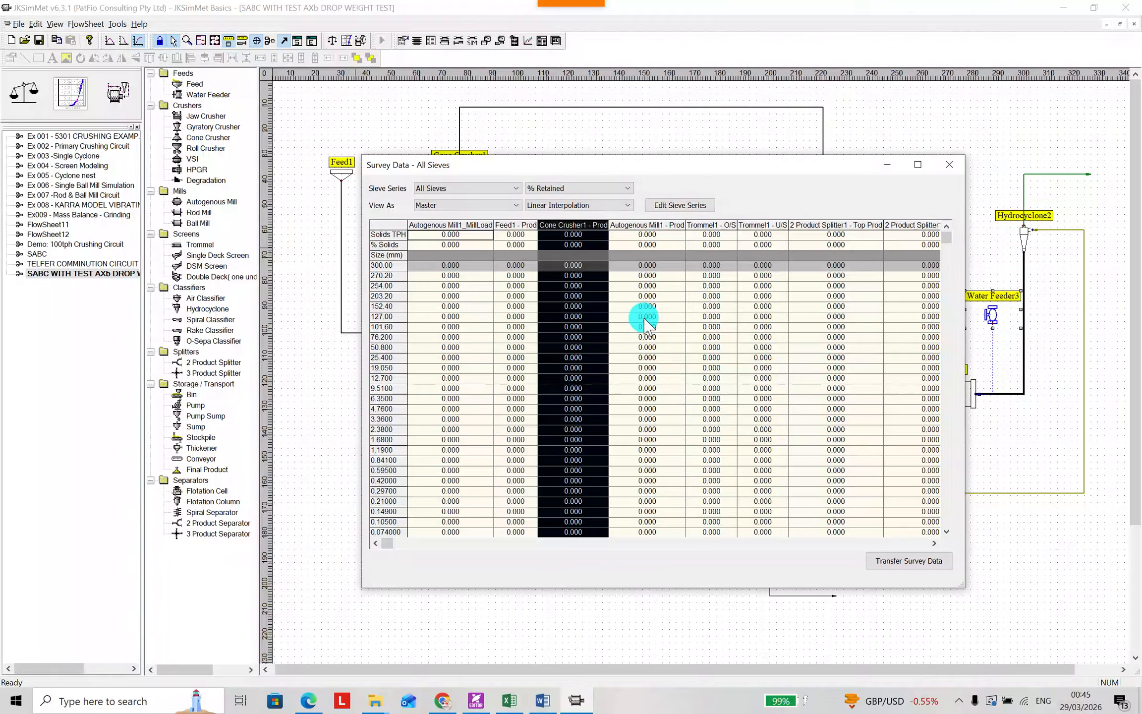
{"action": "left_click", "coordinate": [508, 236]}
{"action": "mouse_move", "coordinate": [518, 240]}
{"action": "left_mouse_down"}
{"action": "mouse_move", "coordinate": [522, 593]}
{"action": "mouse_move", "coordinate": [522, 400]}
{"action": "mouse_move", "coordinate": [544, 226]}
{"action": "mouse_move", "coordinate": [519, 347]}
{"action": "mouse_move", "coordinate": [531, 242]}
{"action": "mouse_move", "coordinate": [518, 540]}
{"action": "mouse_move", "coordinate": [525, 169]}
{"action": "mouse_move", "coordinate": [526, 205]}
{"action": "mouse_move", "coordinate": [506, 243]}
{"action": "left_mouse_up"}
{"action": "left_click", "coordinate": [543, 699]}
{"action": "left_click", "coordinate": [399, 154]}
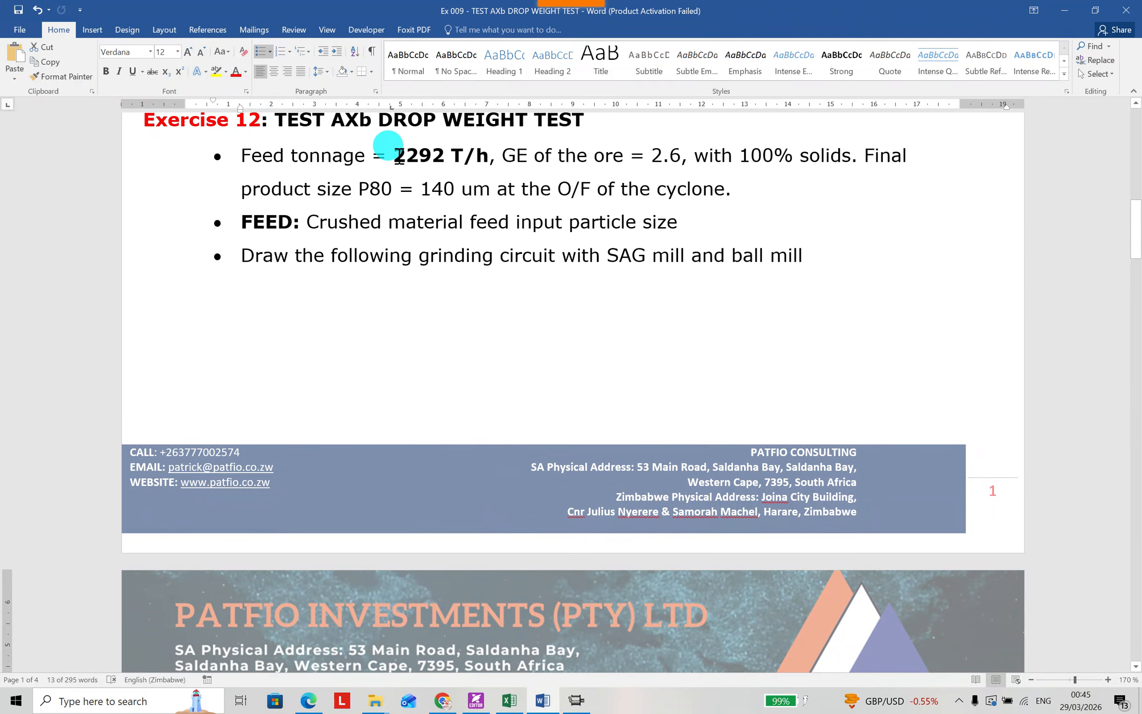
{"action": "left_click_drag", "start_coordinate": [399, 157], "coordinate": [449, 148]}
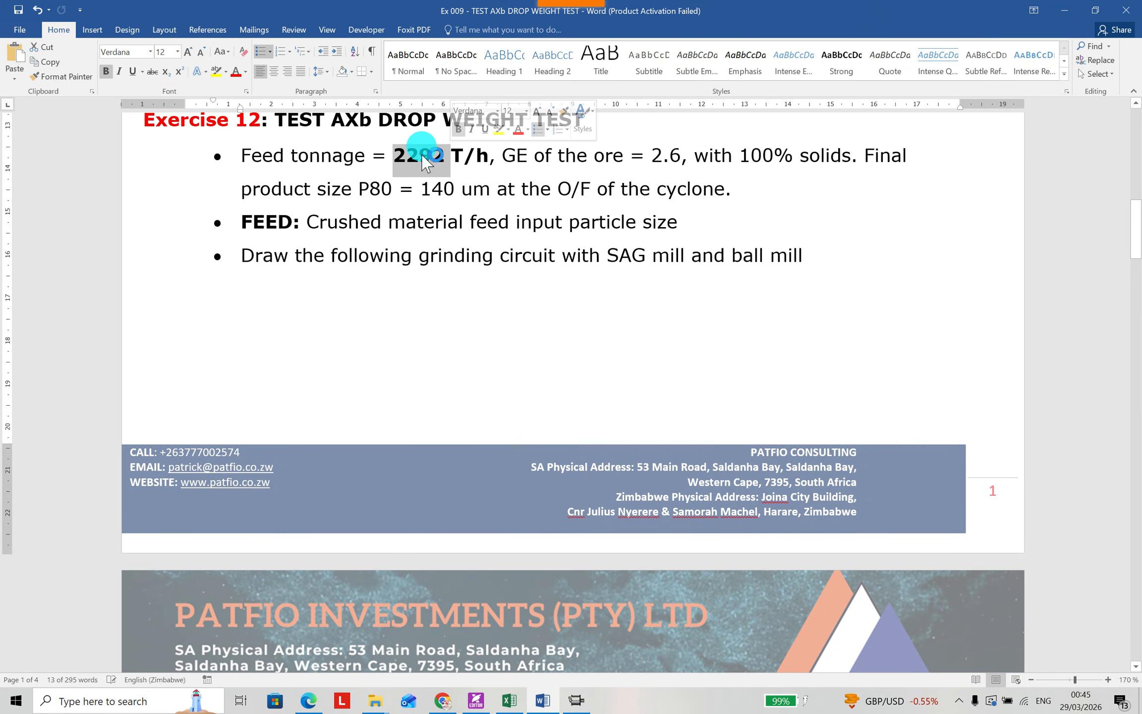